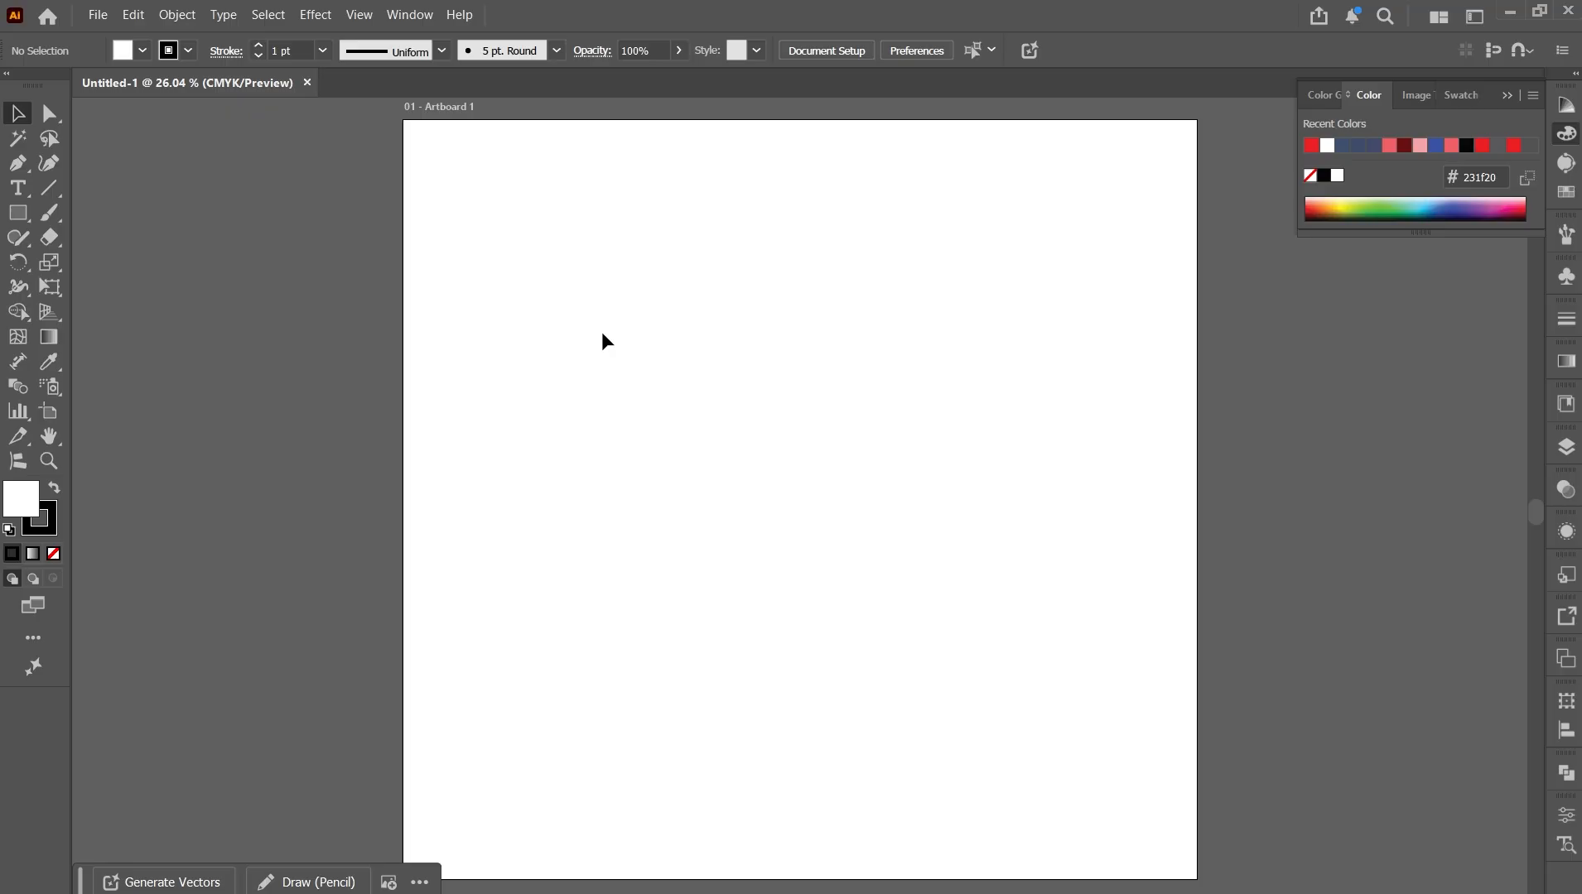
Place the "pentool clarity" image from the Downloads folder, position it over the artboard and embed it.
key(super+e)
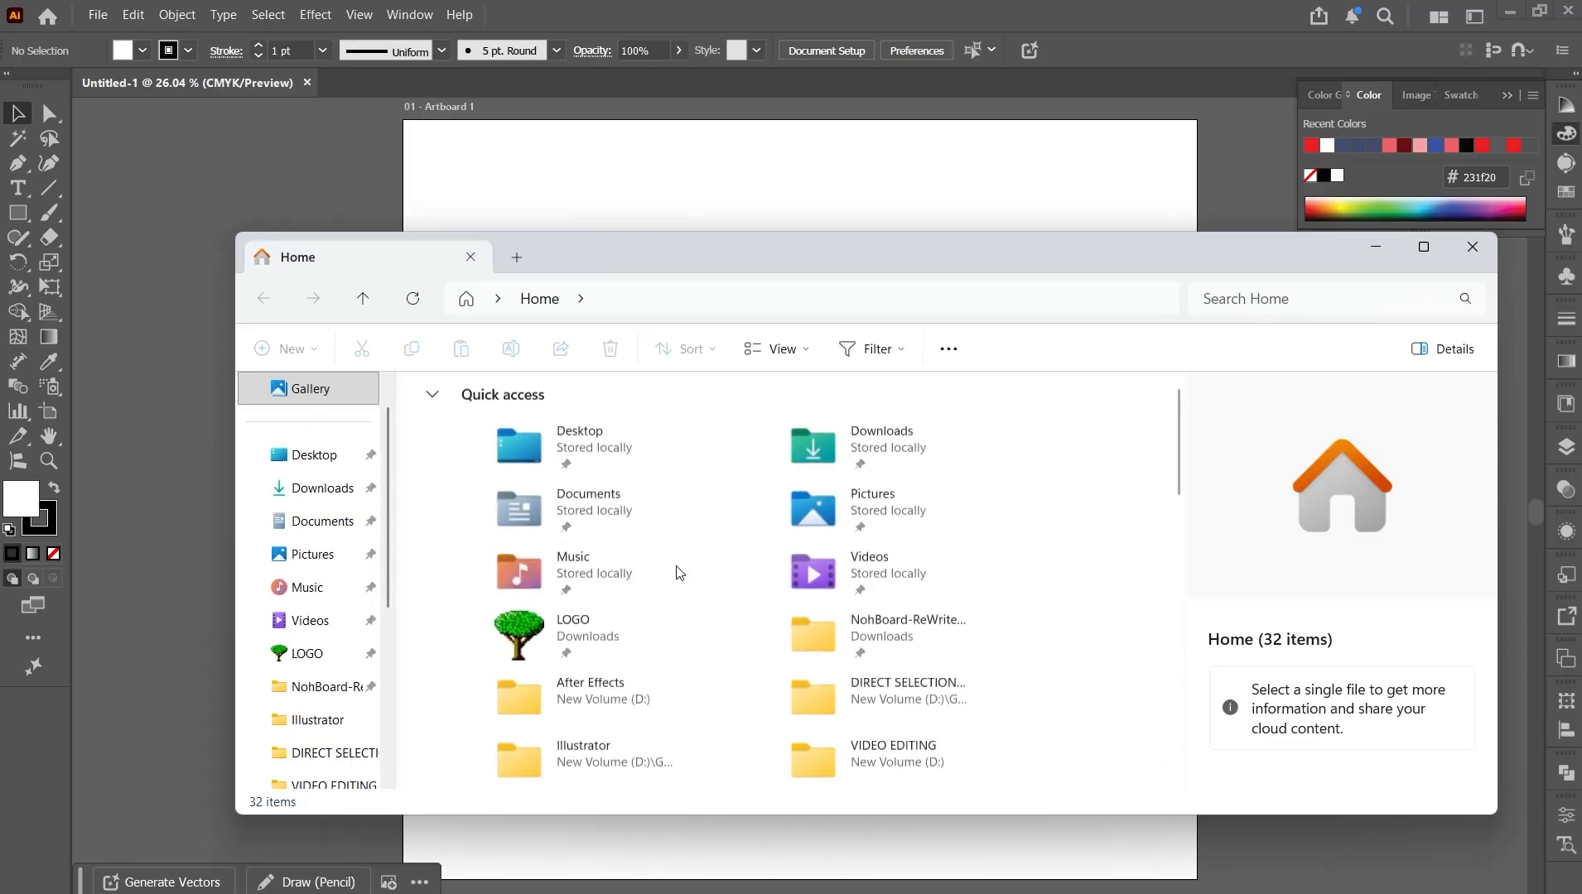
click(322, 488)
drag(534, 448, 729, 178)
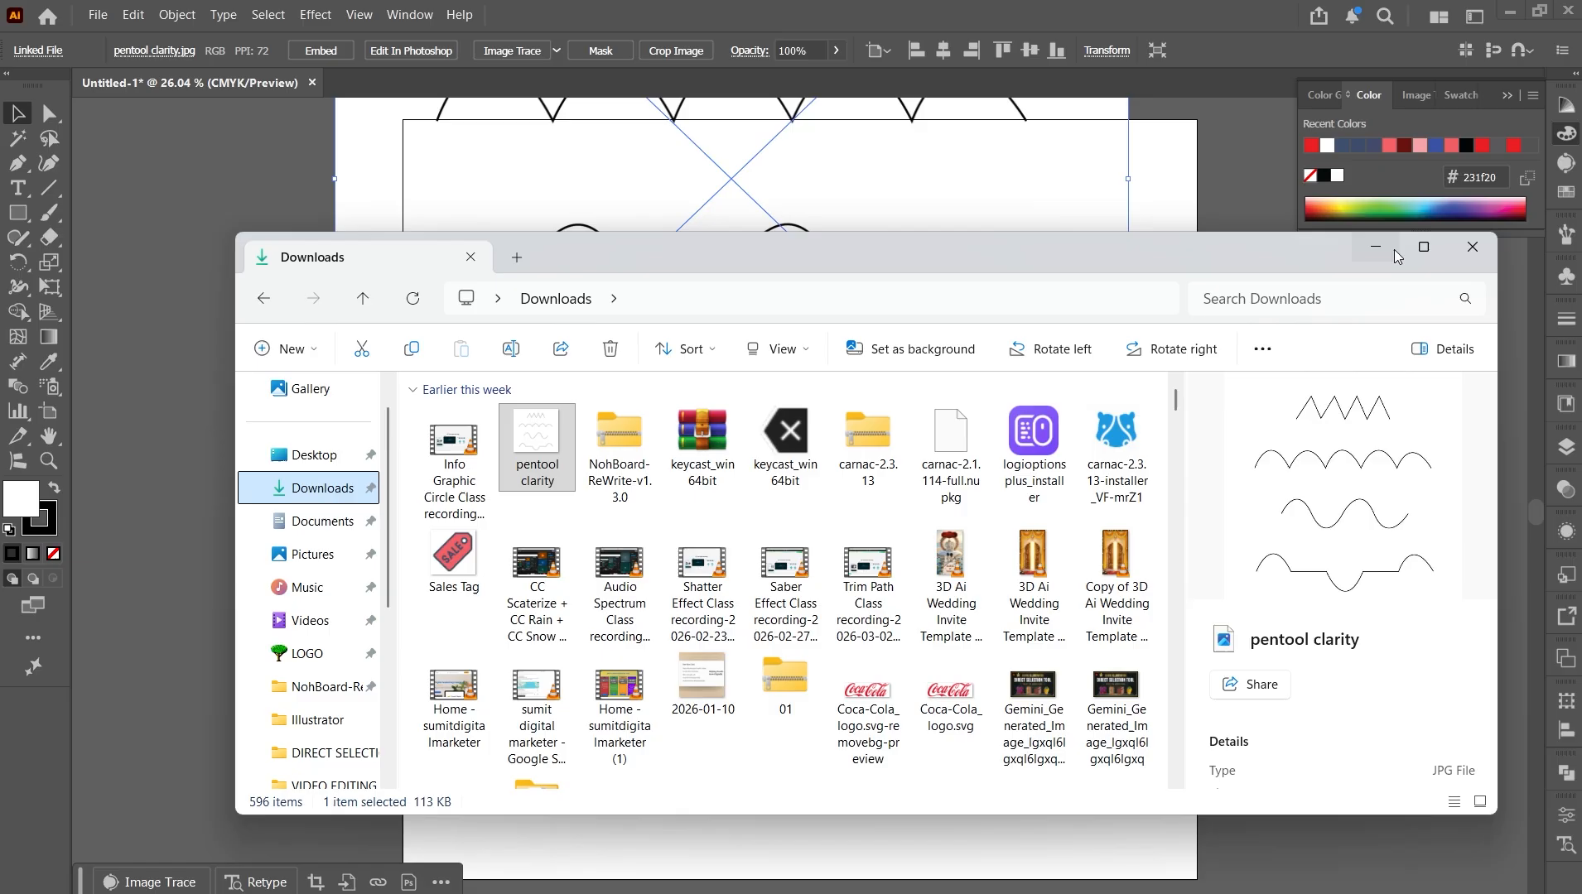
click(1471, 247)
drag(754, 364, 821, 680)
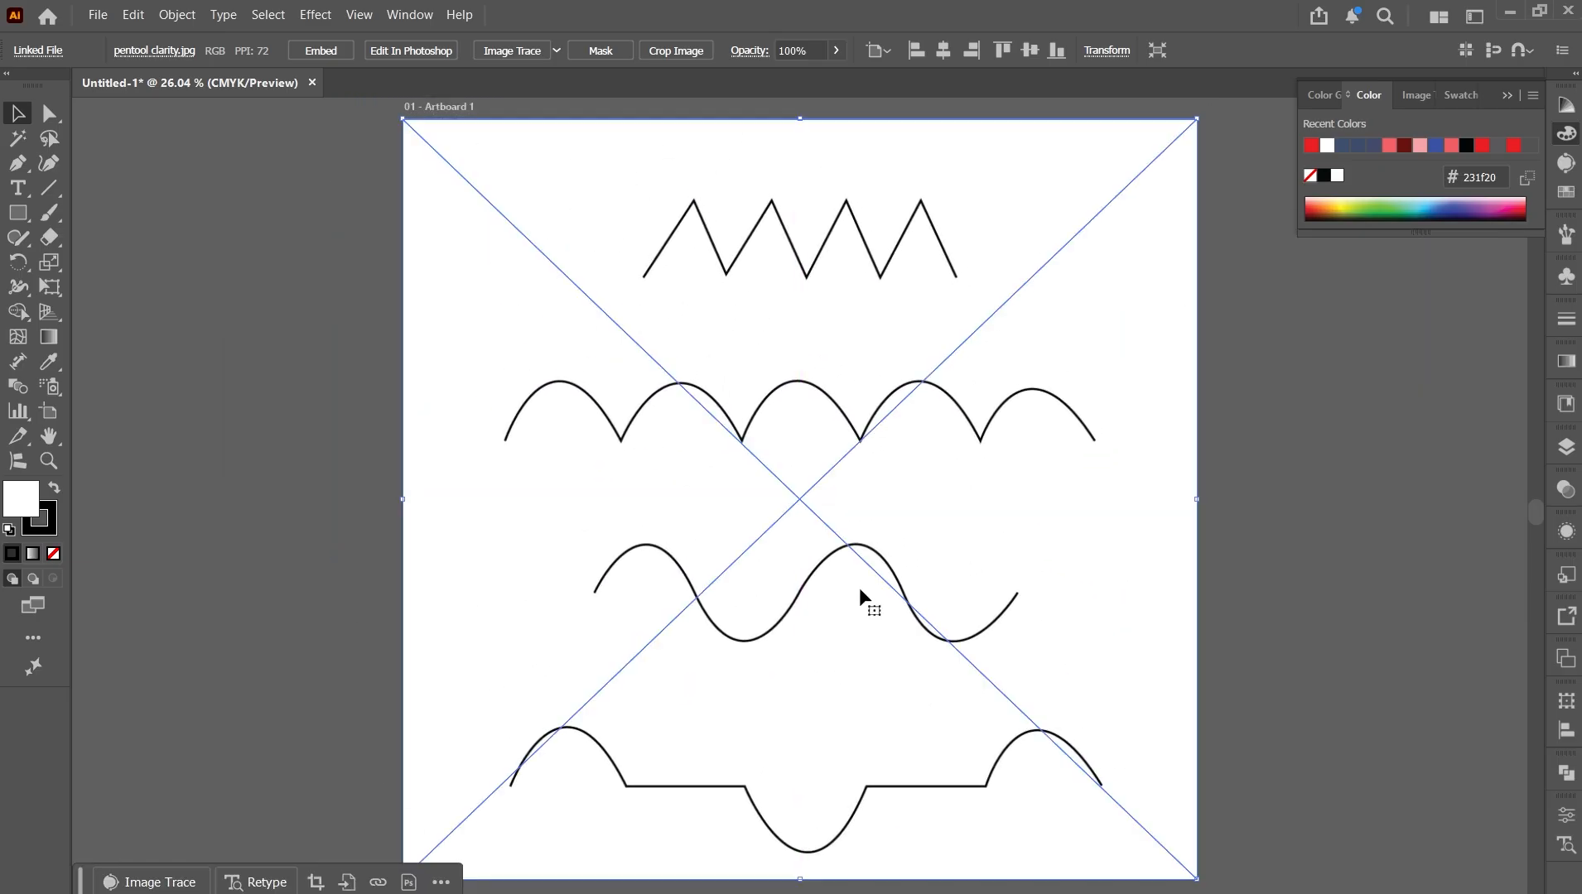
click(317, 52)
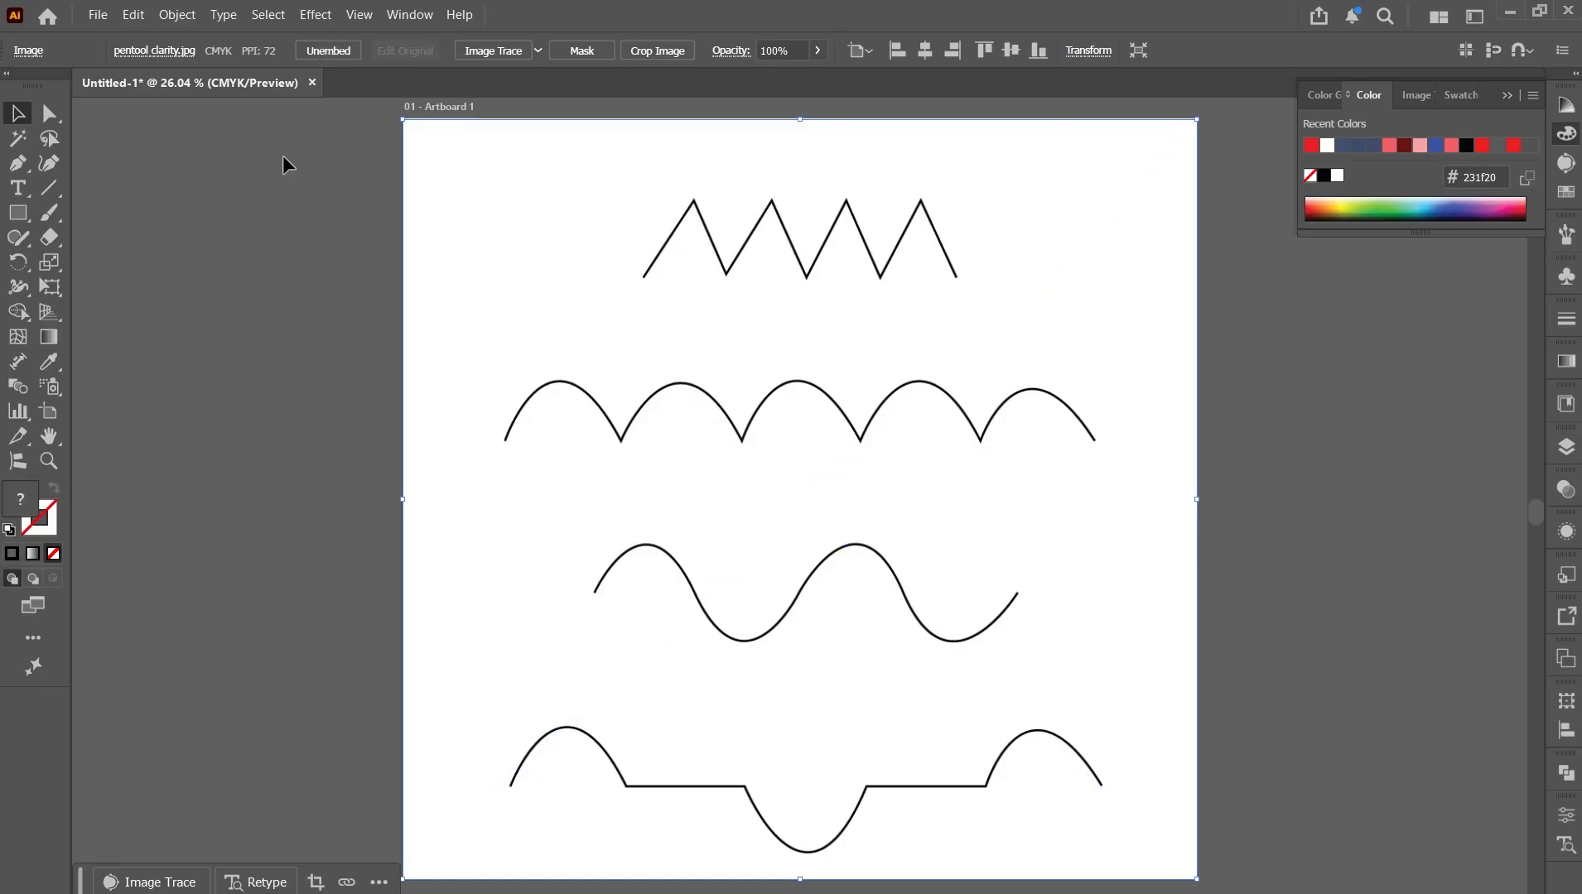
click(256, 324)
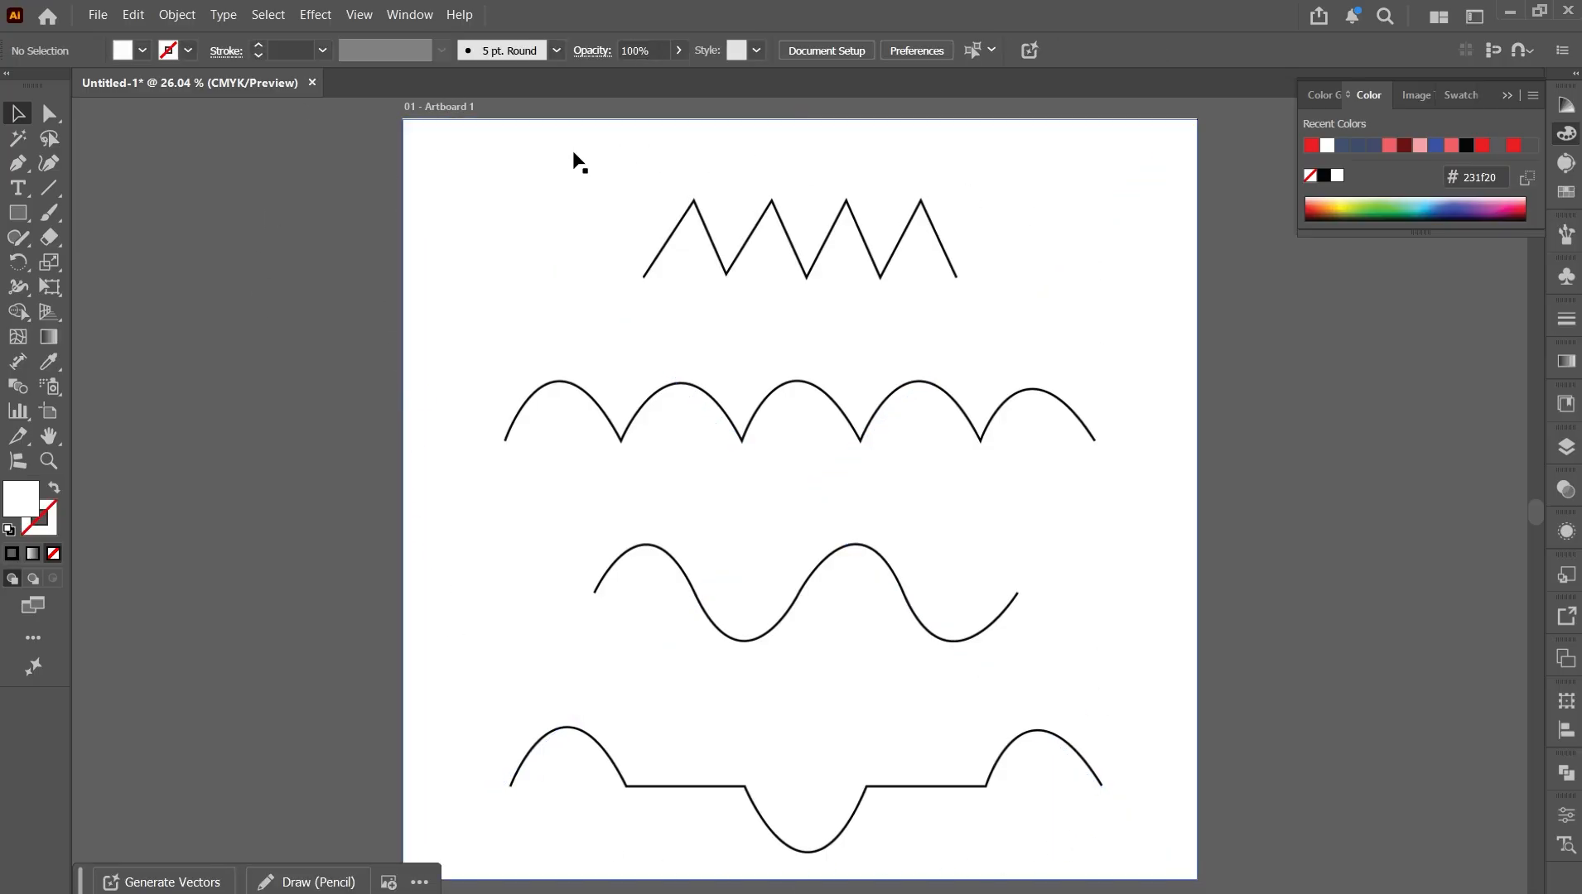
Set up the Pen tool with no fill and a red ff0000 stroke.
click(20, 163)
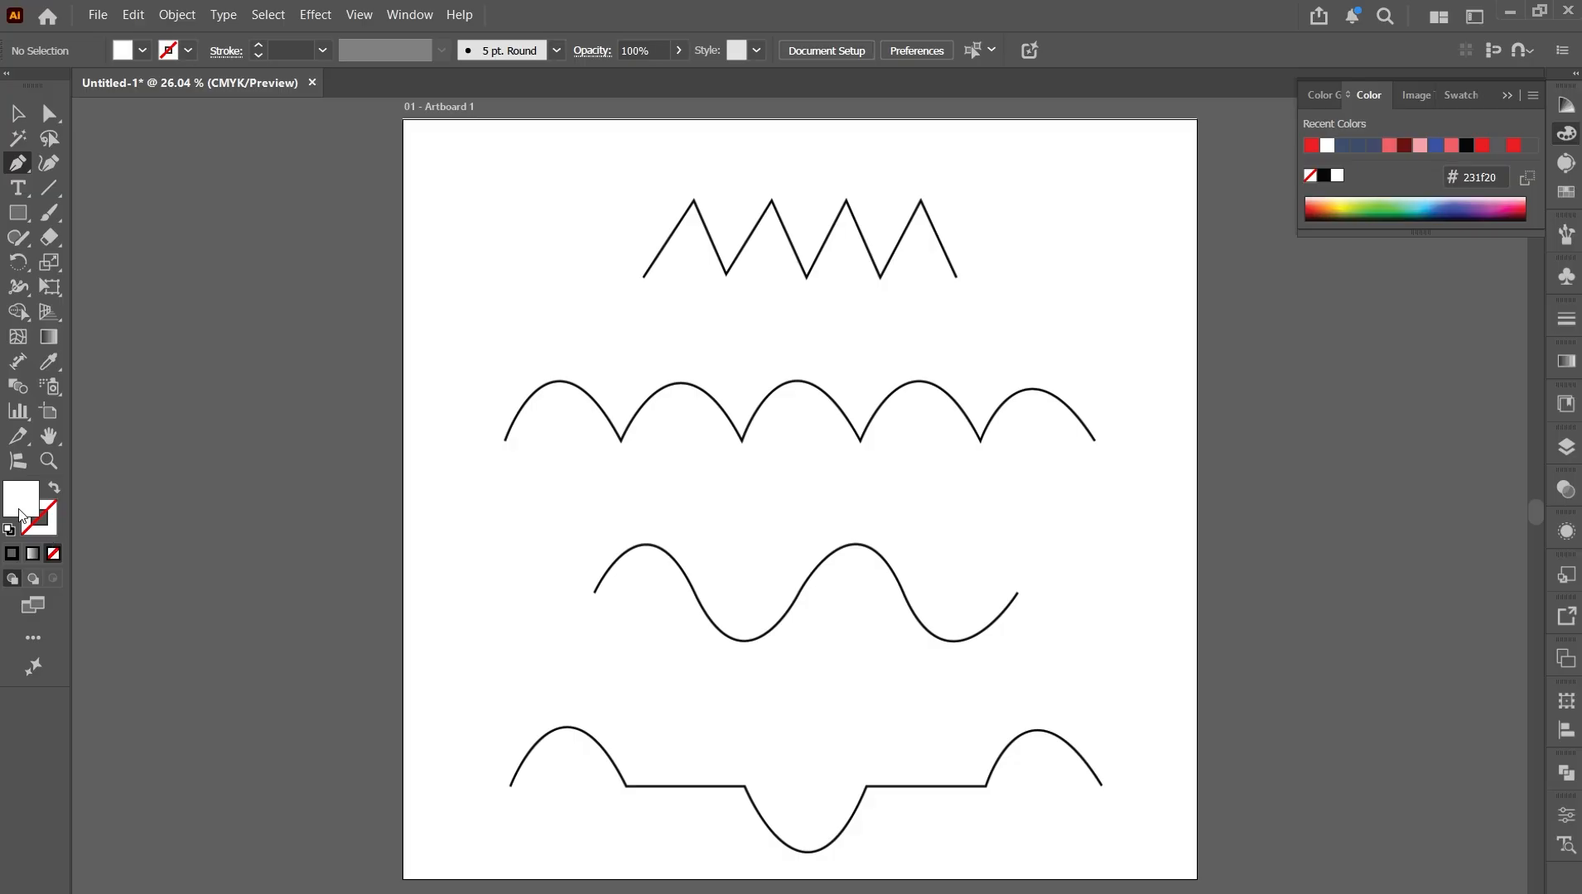
click(53, 555)
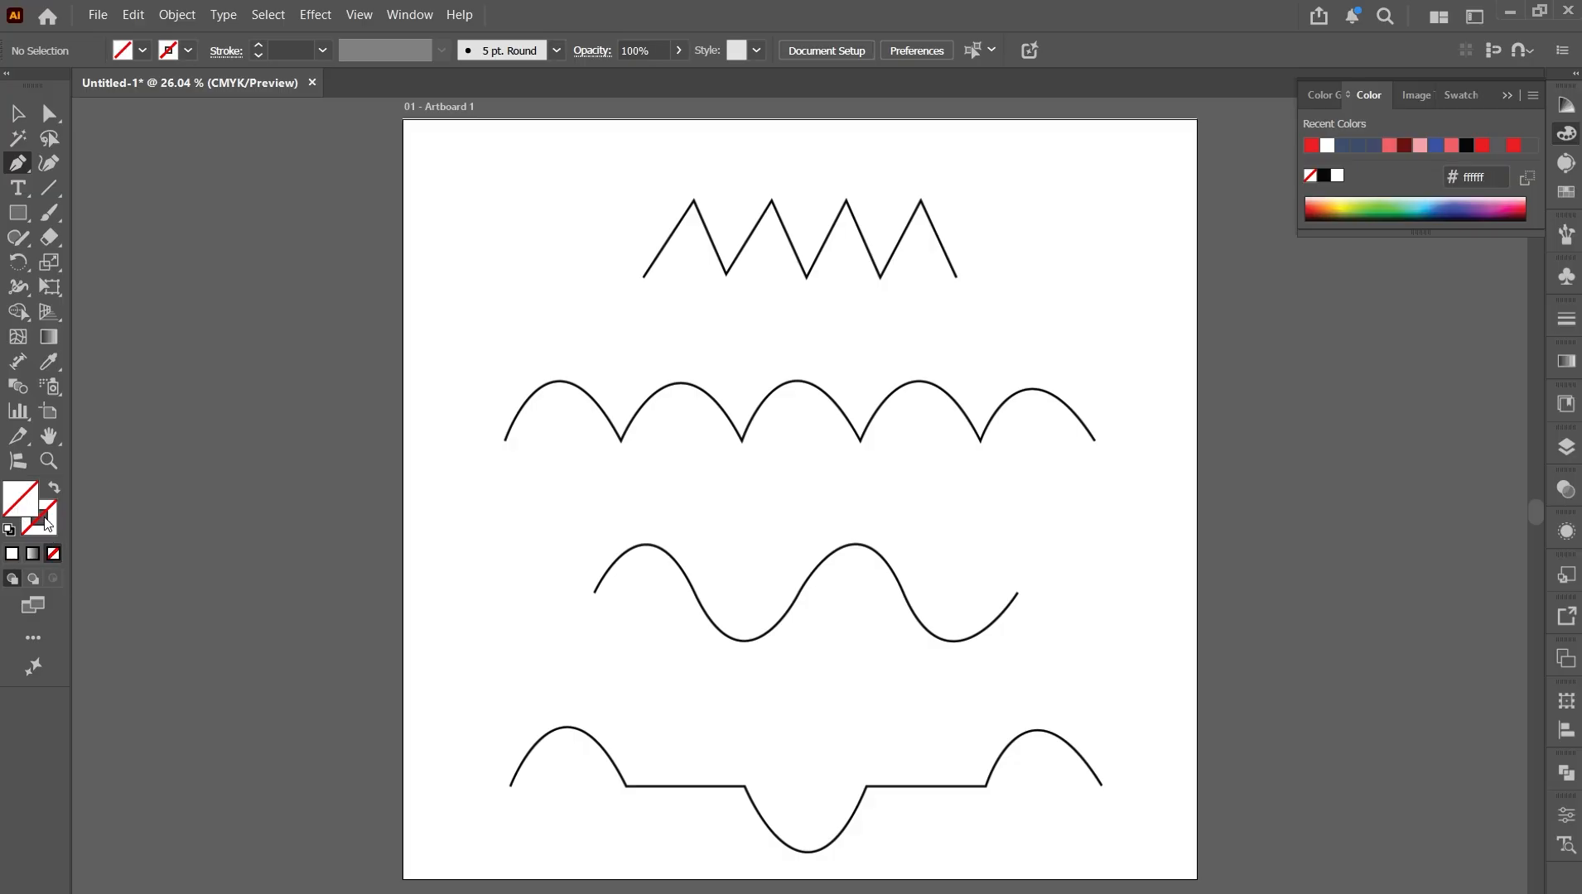
click(45, 521)
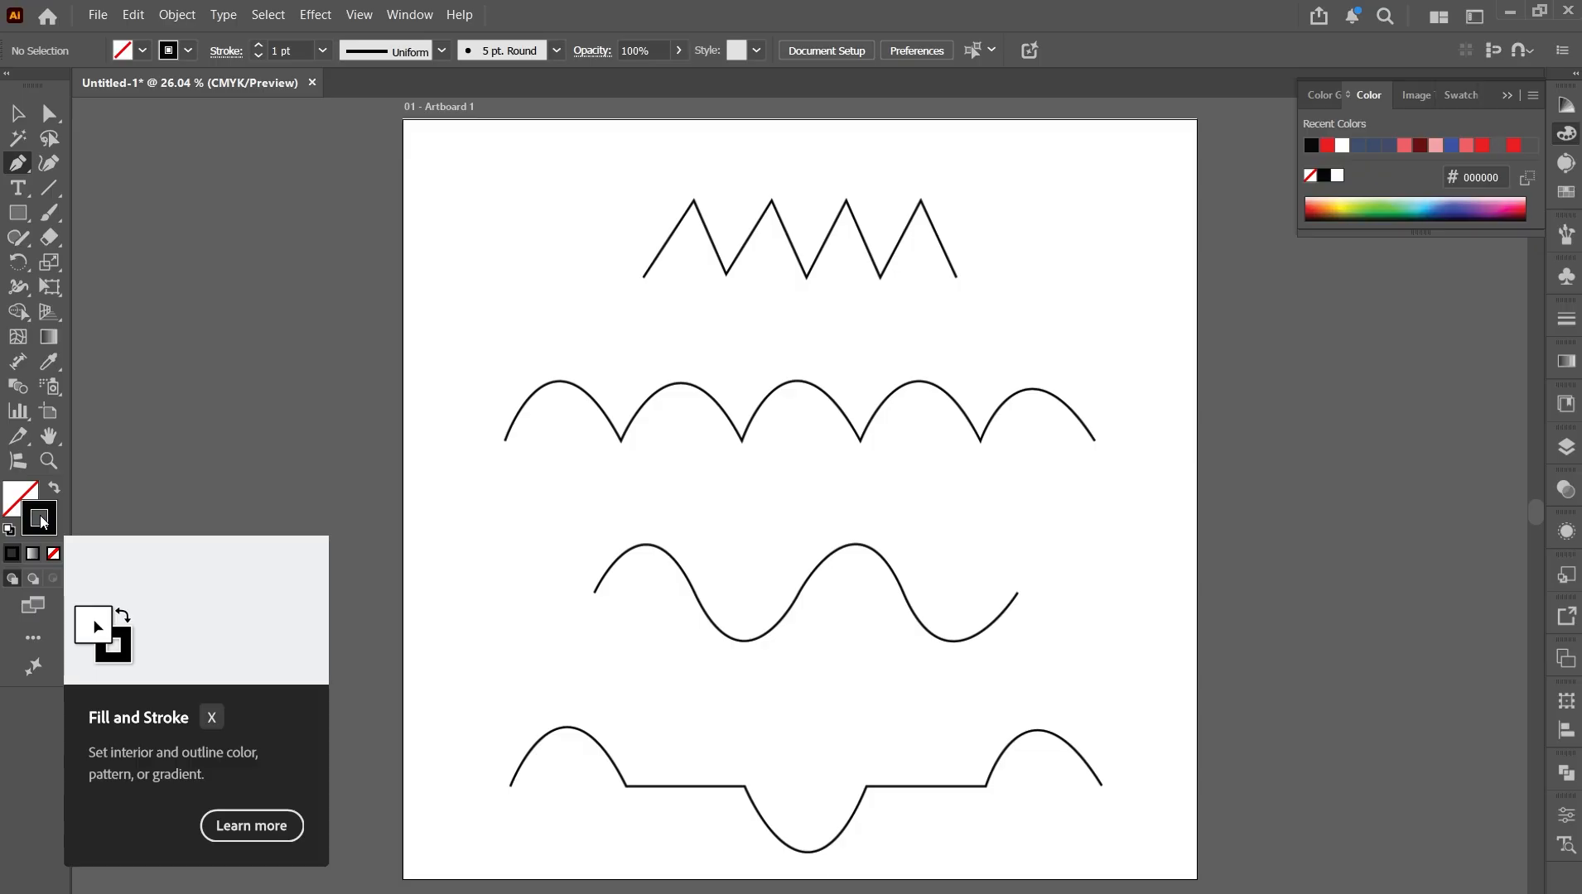
double_click(40, 523)
drag(738, 690, 944, 552)
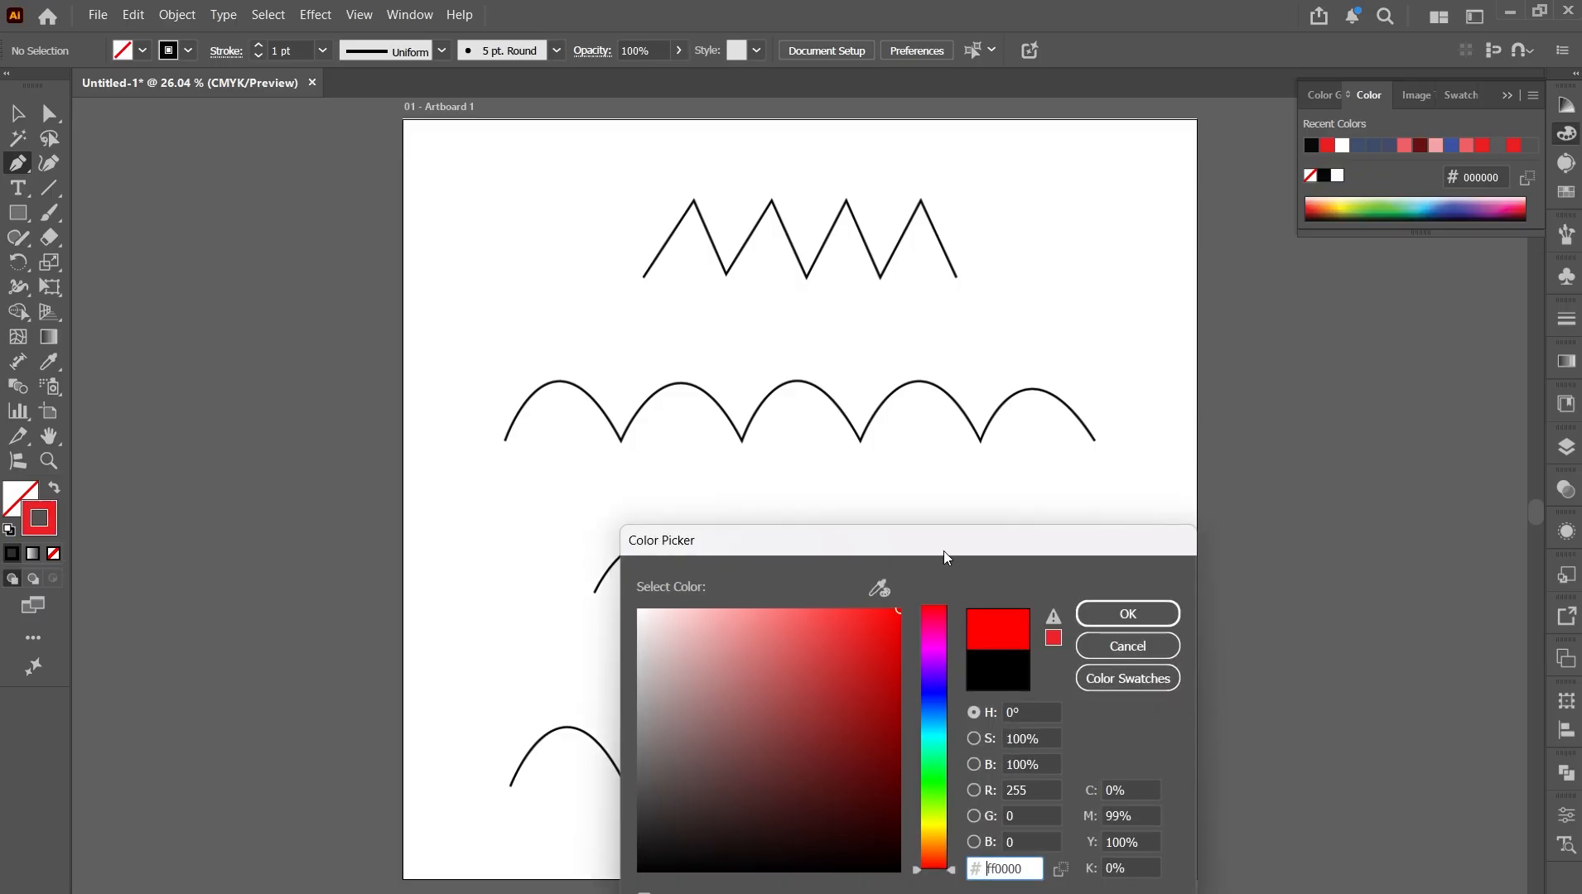
click(1142, 615)
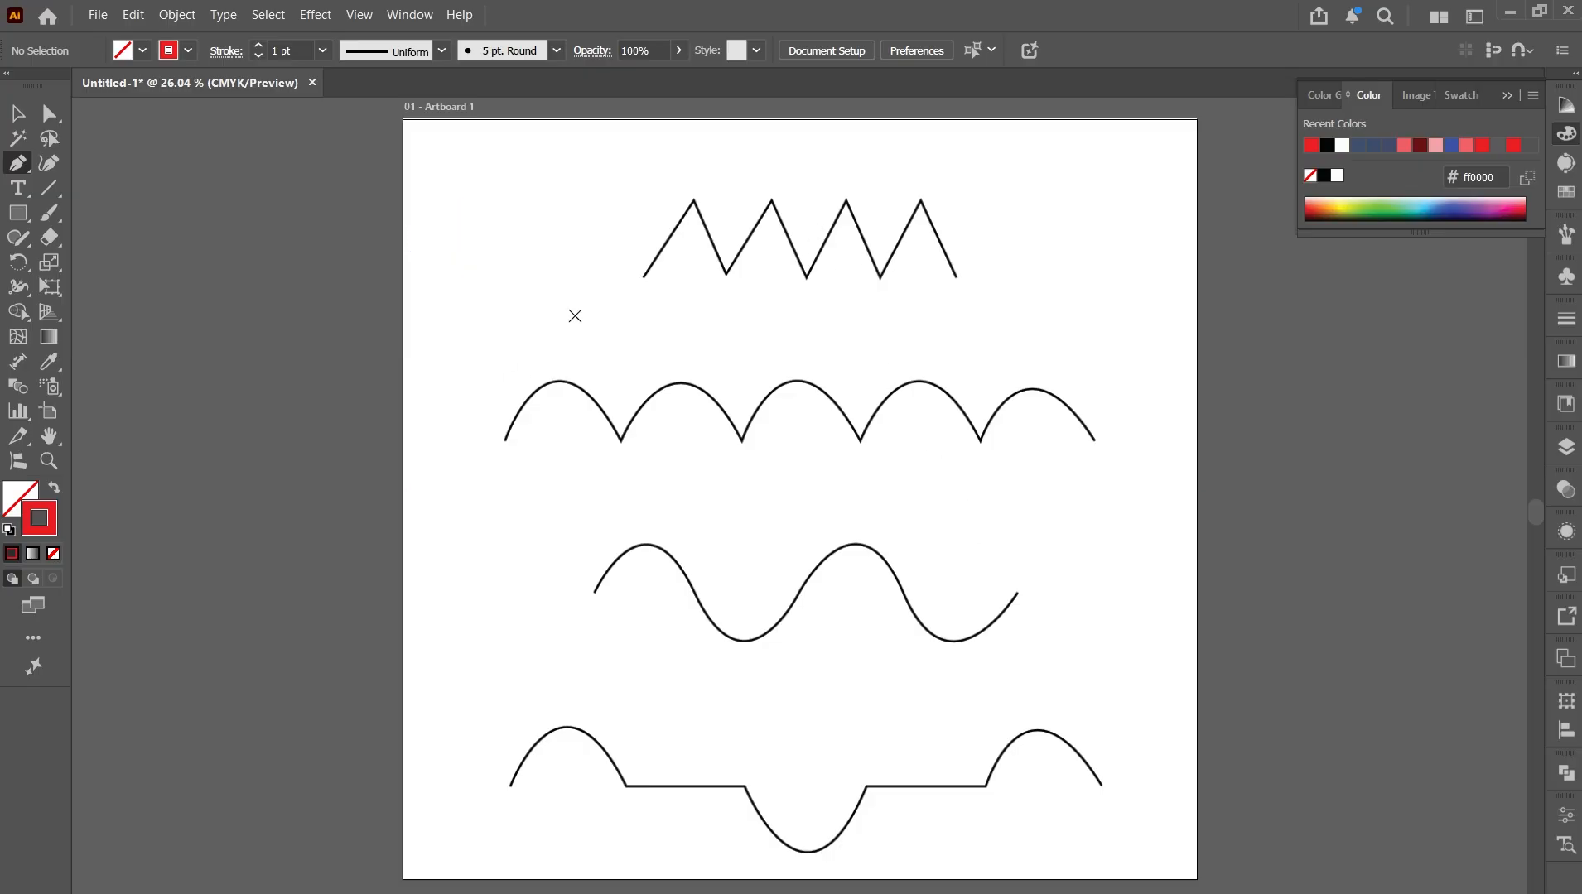
Examine the edges of the zigzag line in the embedded image at high magnification.
scroll(595, 308, up, 3)
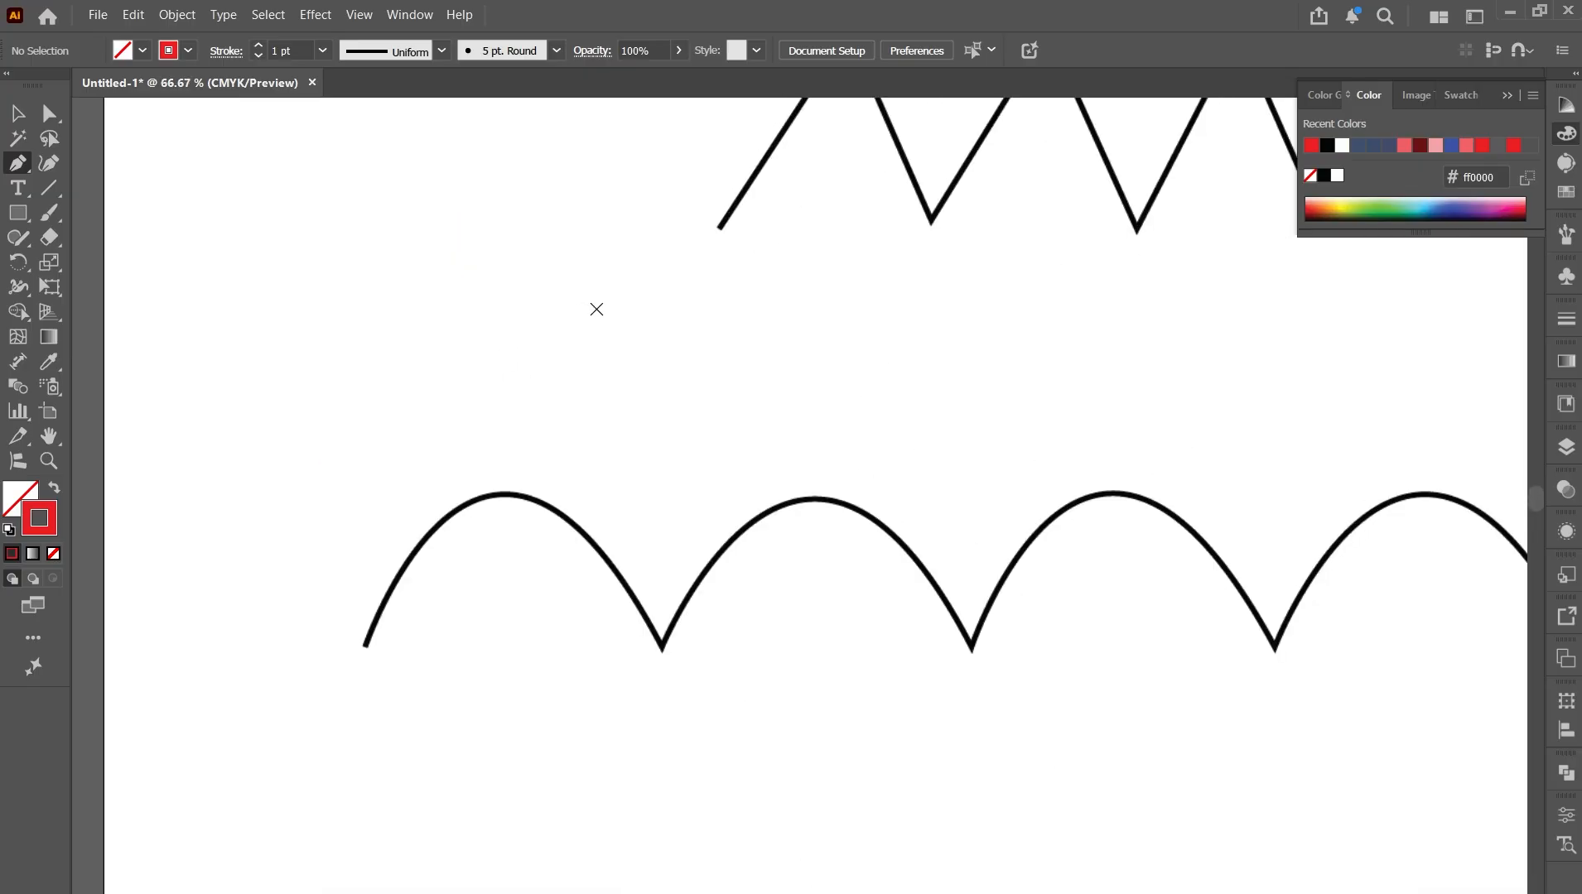
mouse_move(769, 314)
mouse_down()
mouse_move(629, 469)
mouse_move(362, 624)
mouse_up()
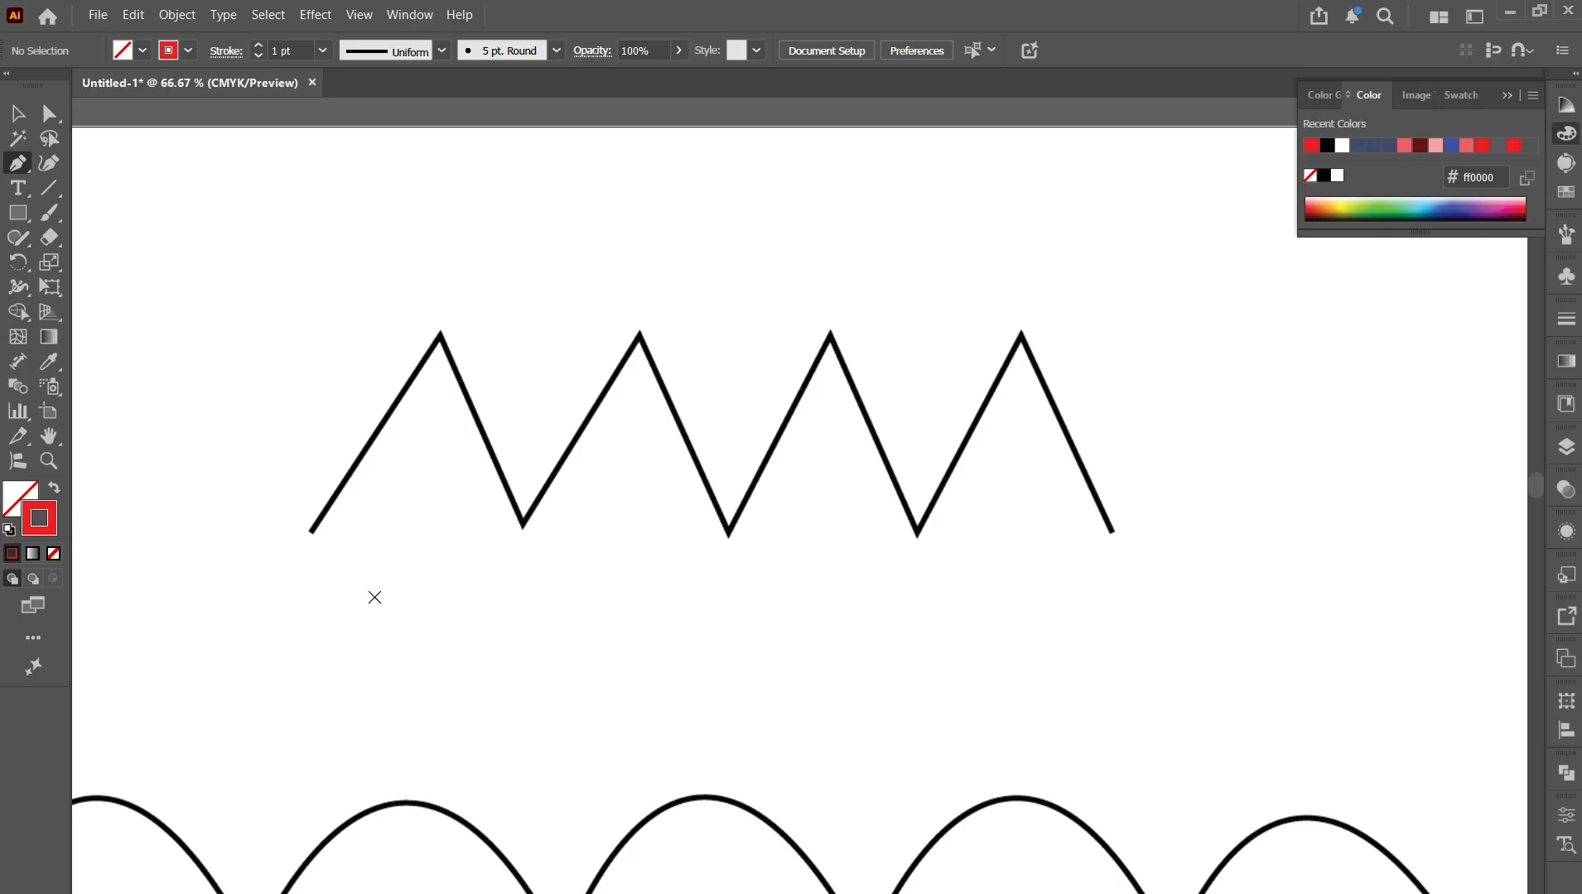
scroll(378, 579, up, 1)
drag(620, 644, 529, 766)
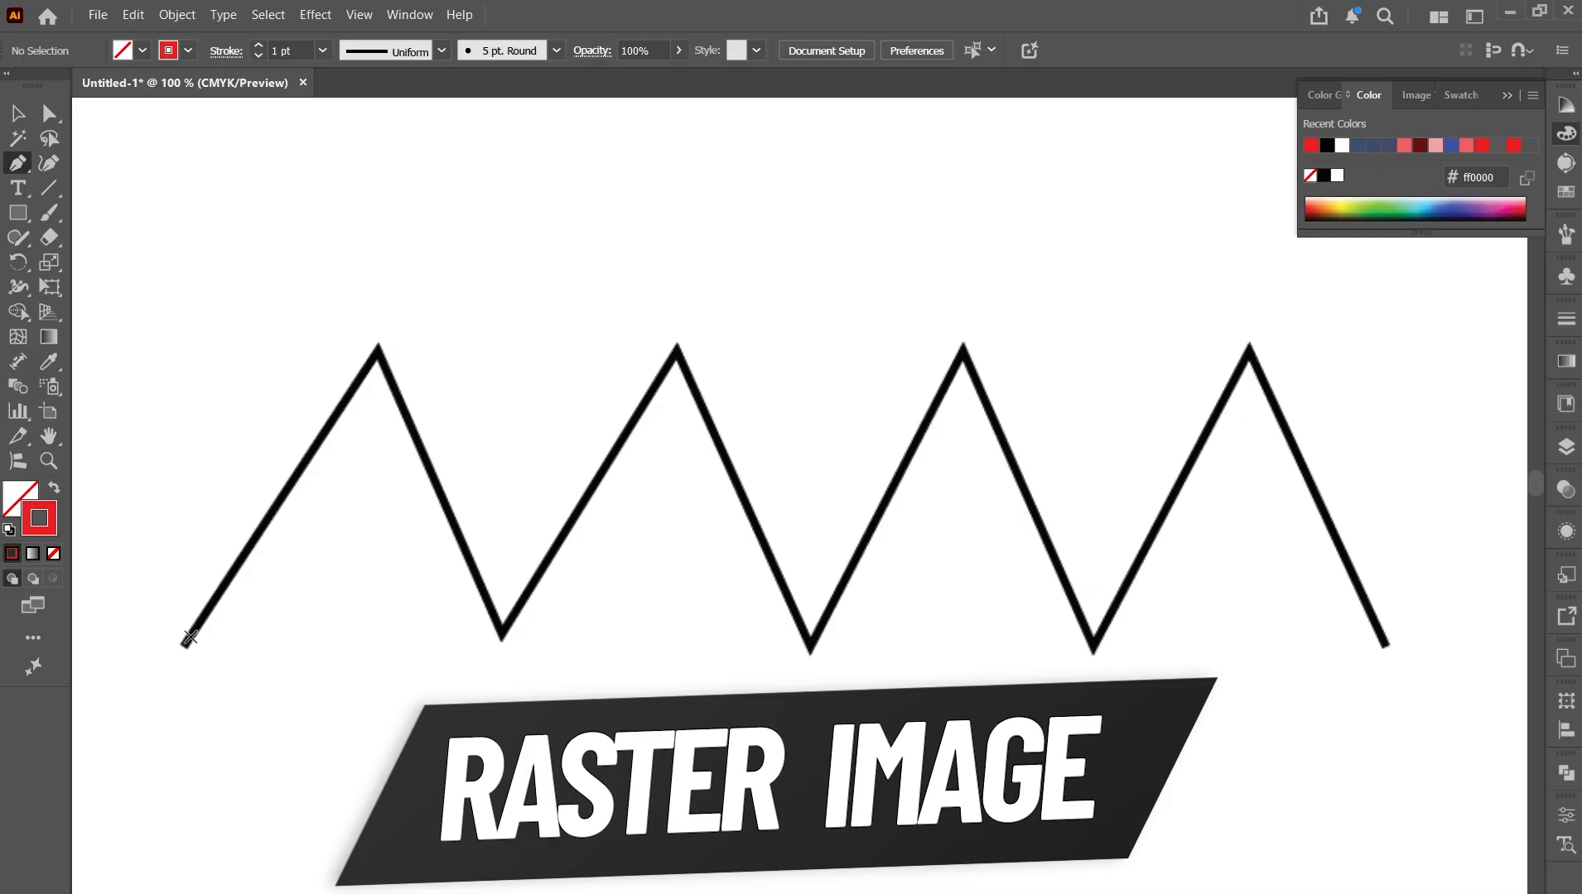
scroll(190, 637, up, 3)
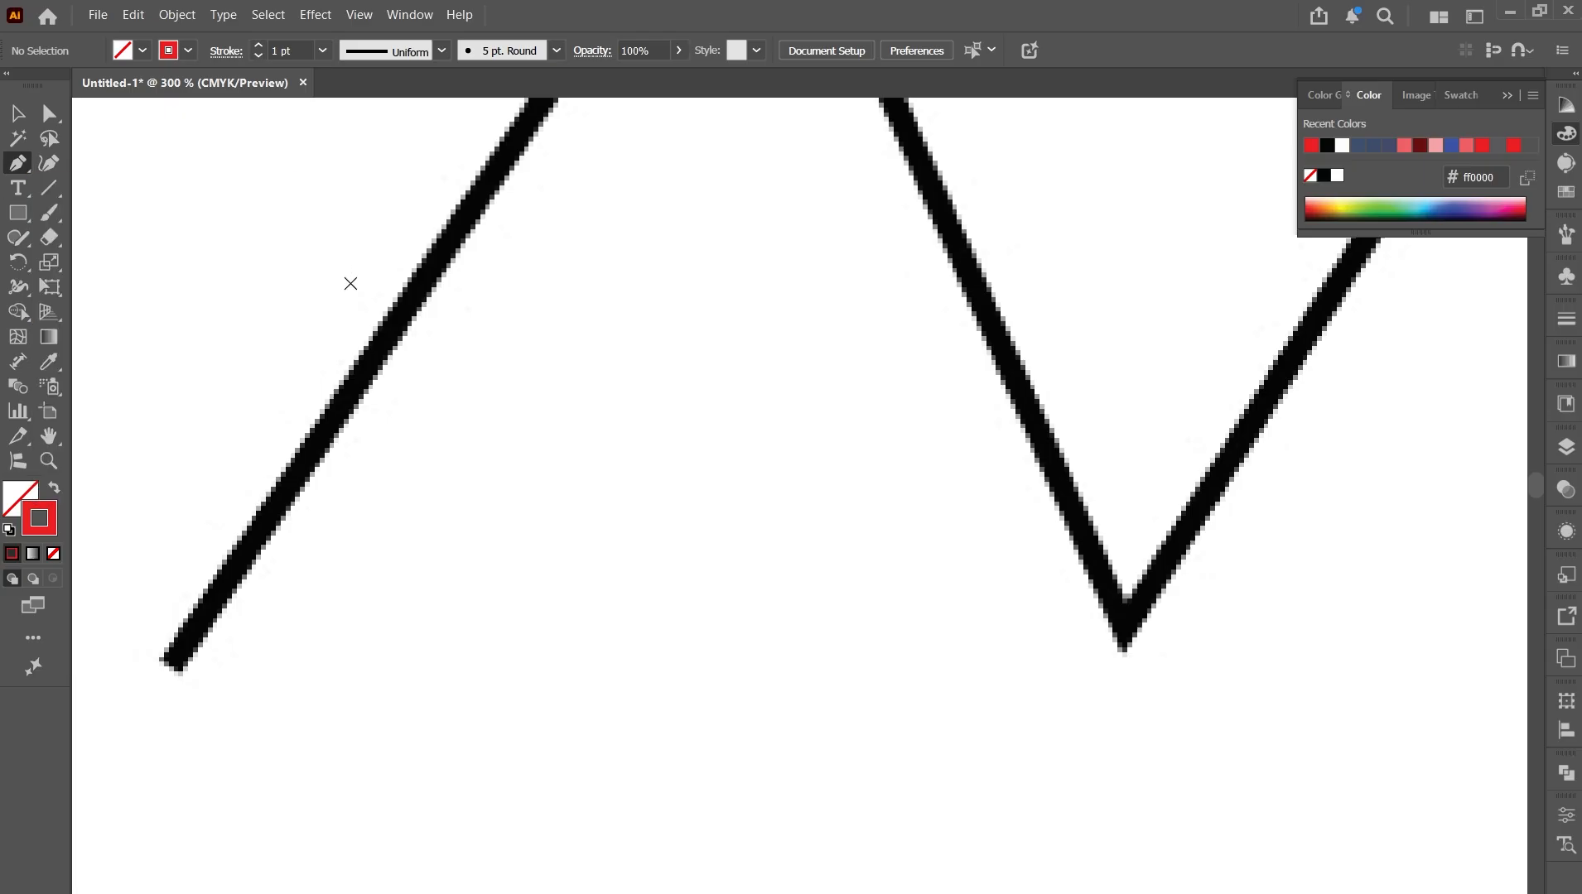
scroll(350, 285, down, 2)
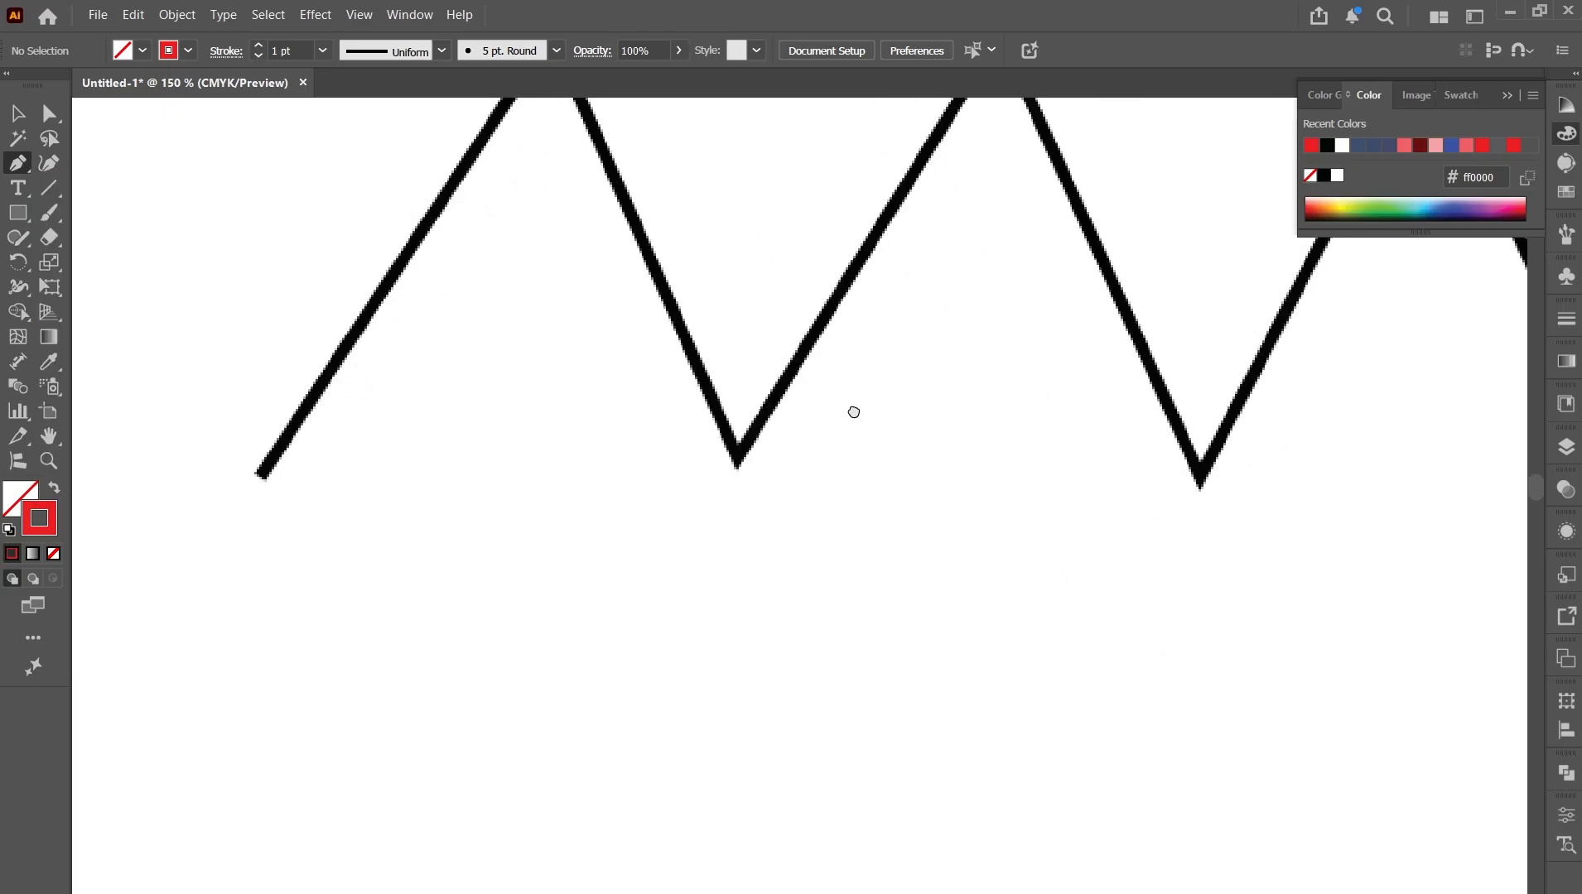
drag(850, 410, 613, 571)
scroll(710, 470, down, 2)
scroll(709, 470, up, 2)
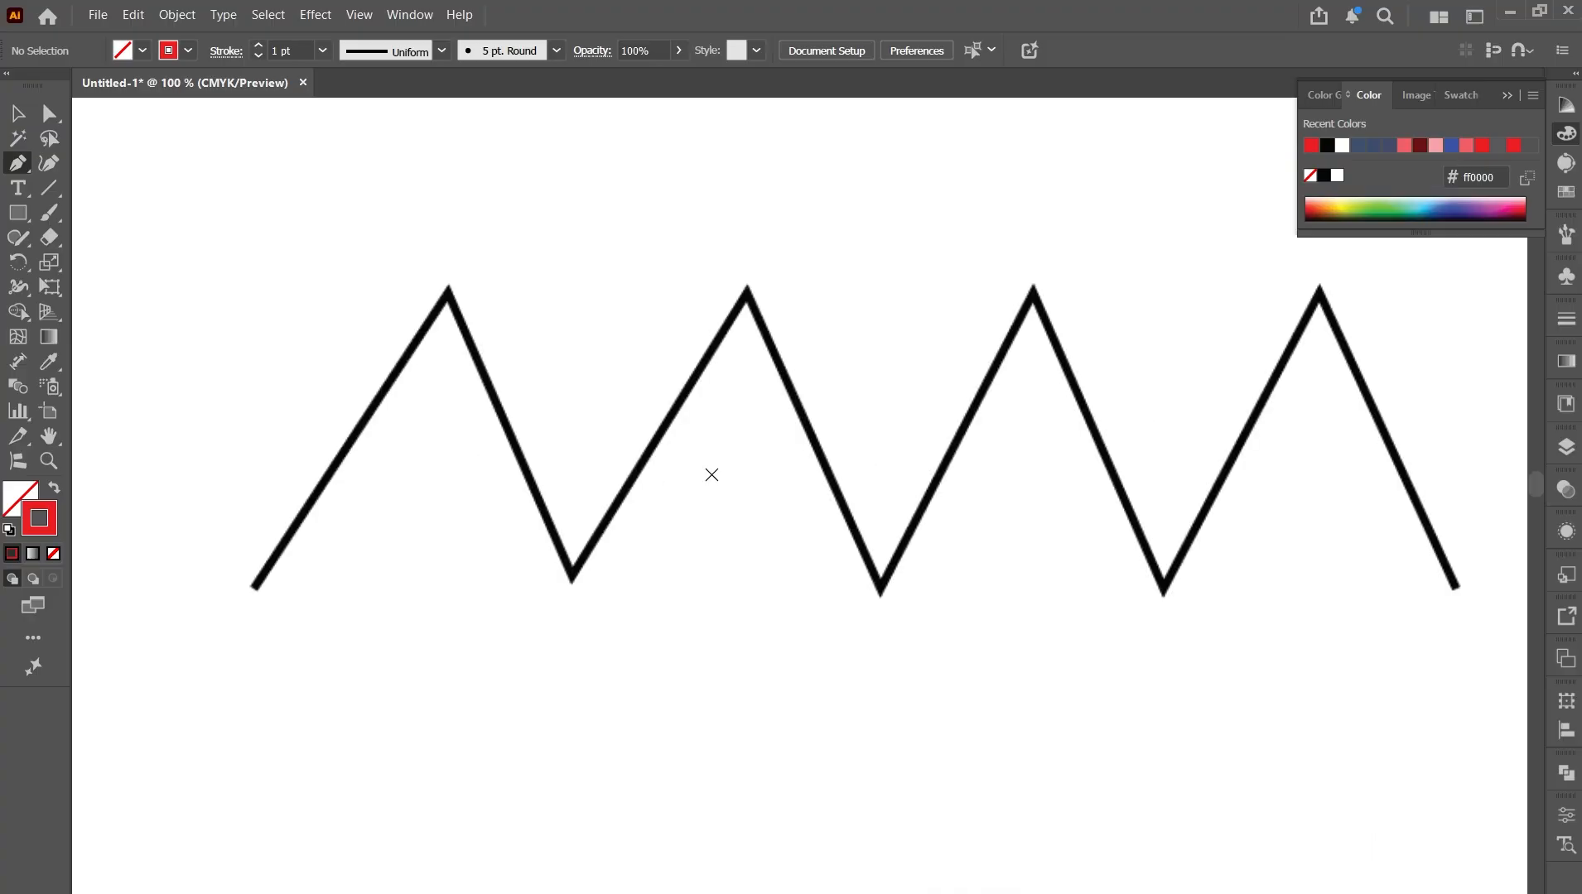
Trace the zigzag with straight Pen tool segments, placing an anchor at each end and corner, and finish it as an open path.
scroll(712, 475, down, 1)
click(257, 585)
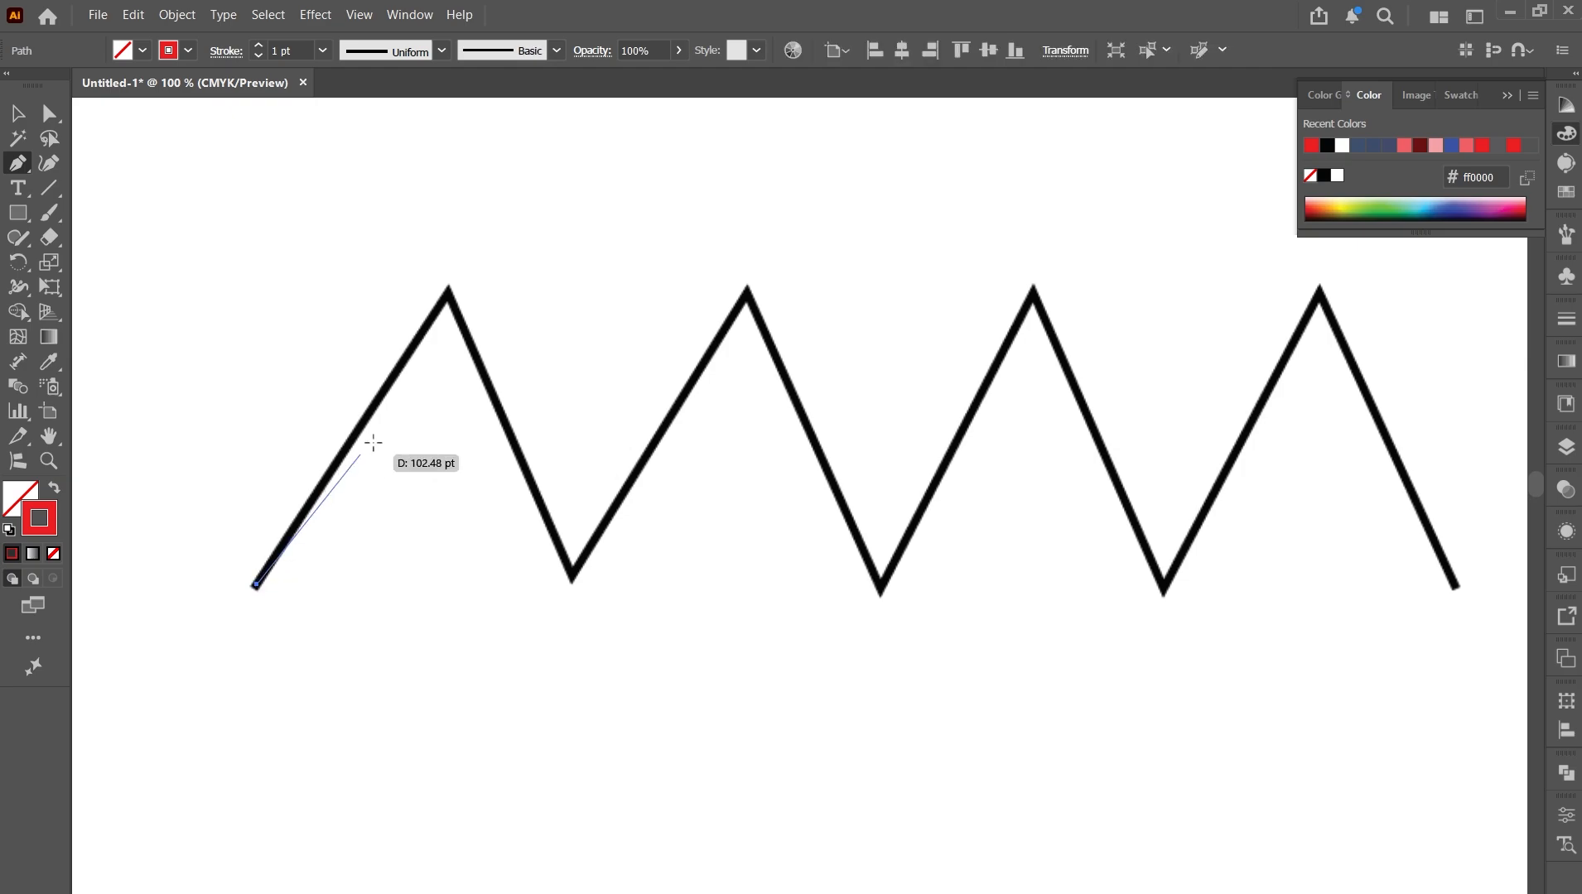
click(448, 292)
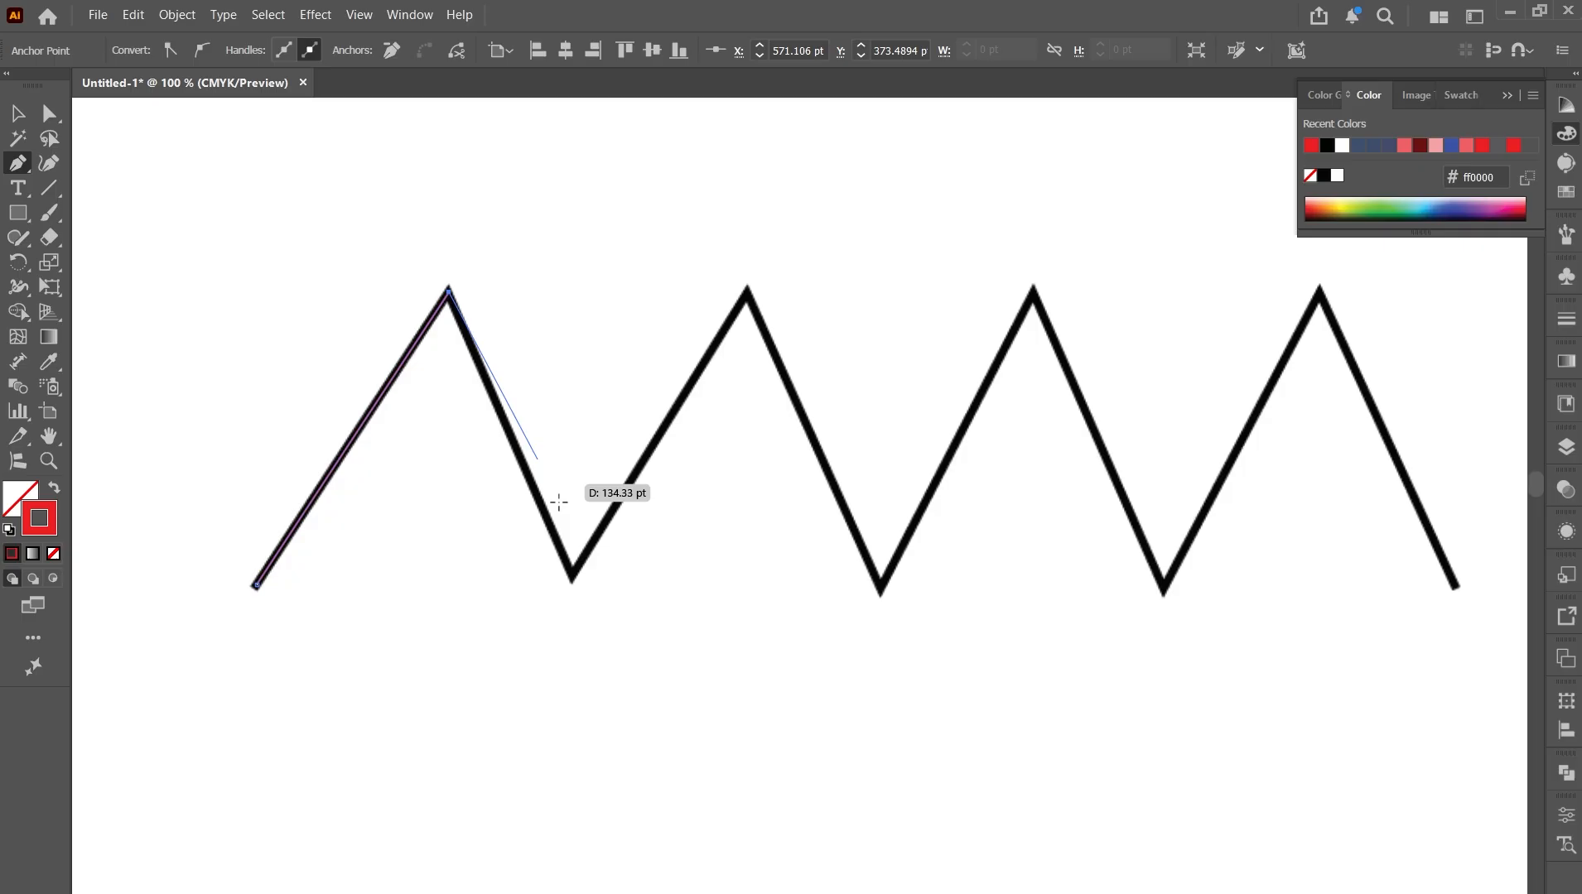
click(571, 577)
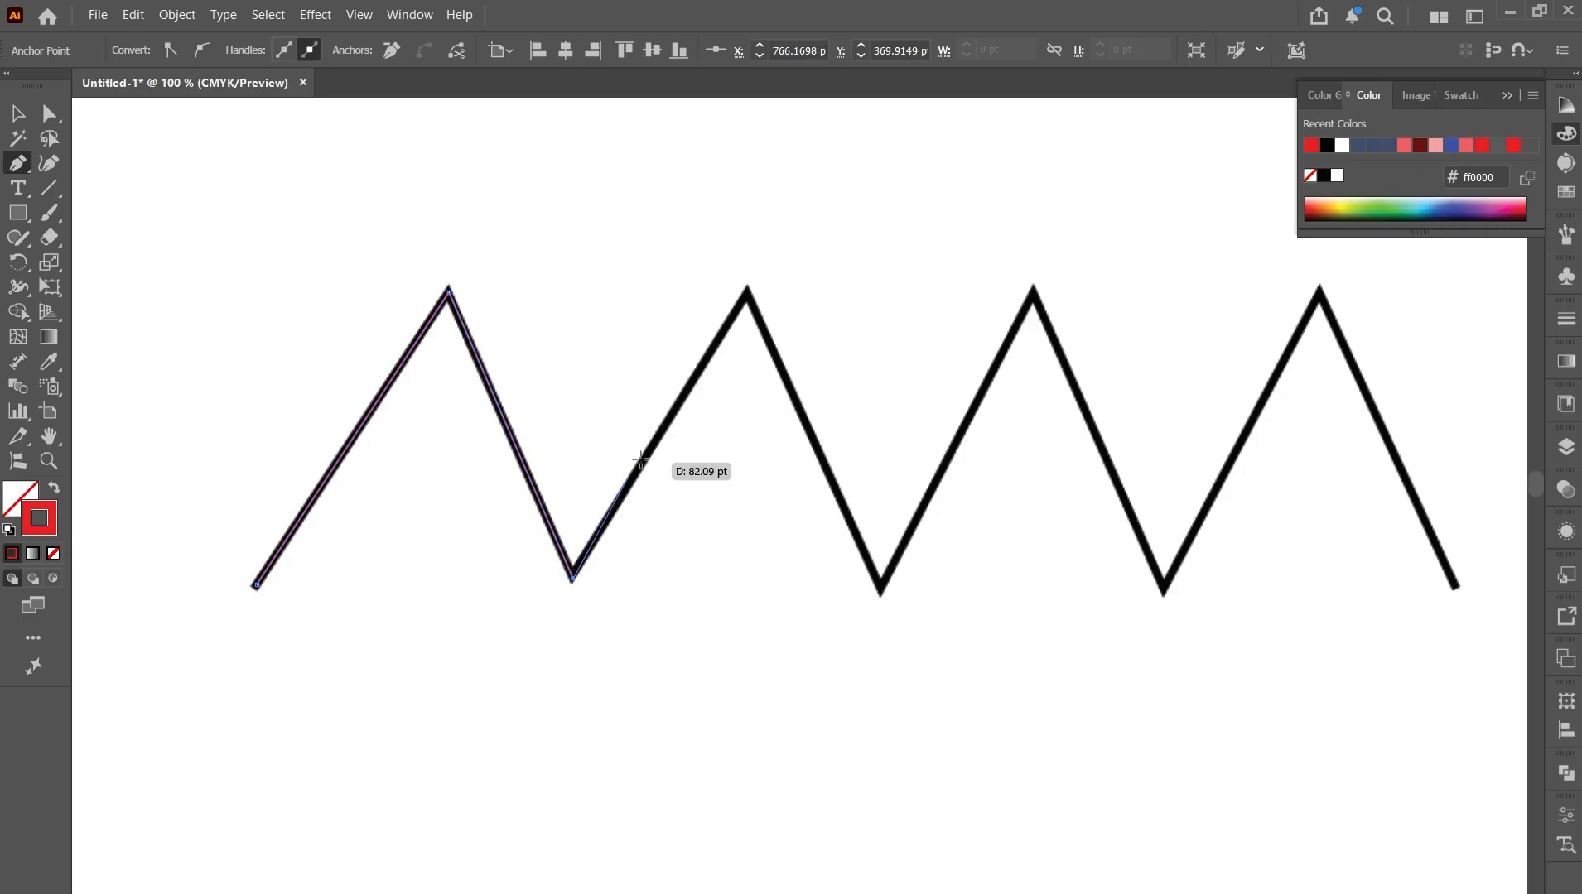
click(747, 291)
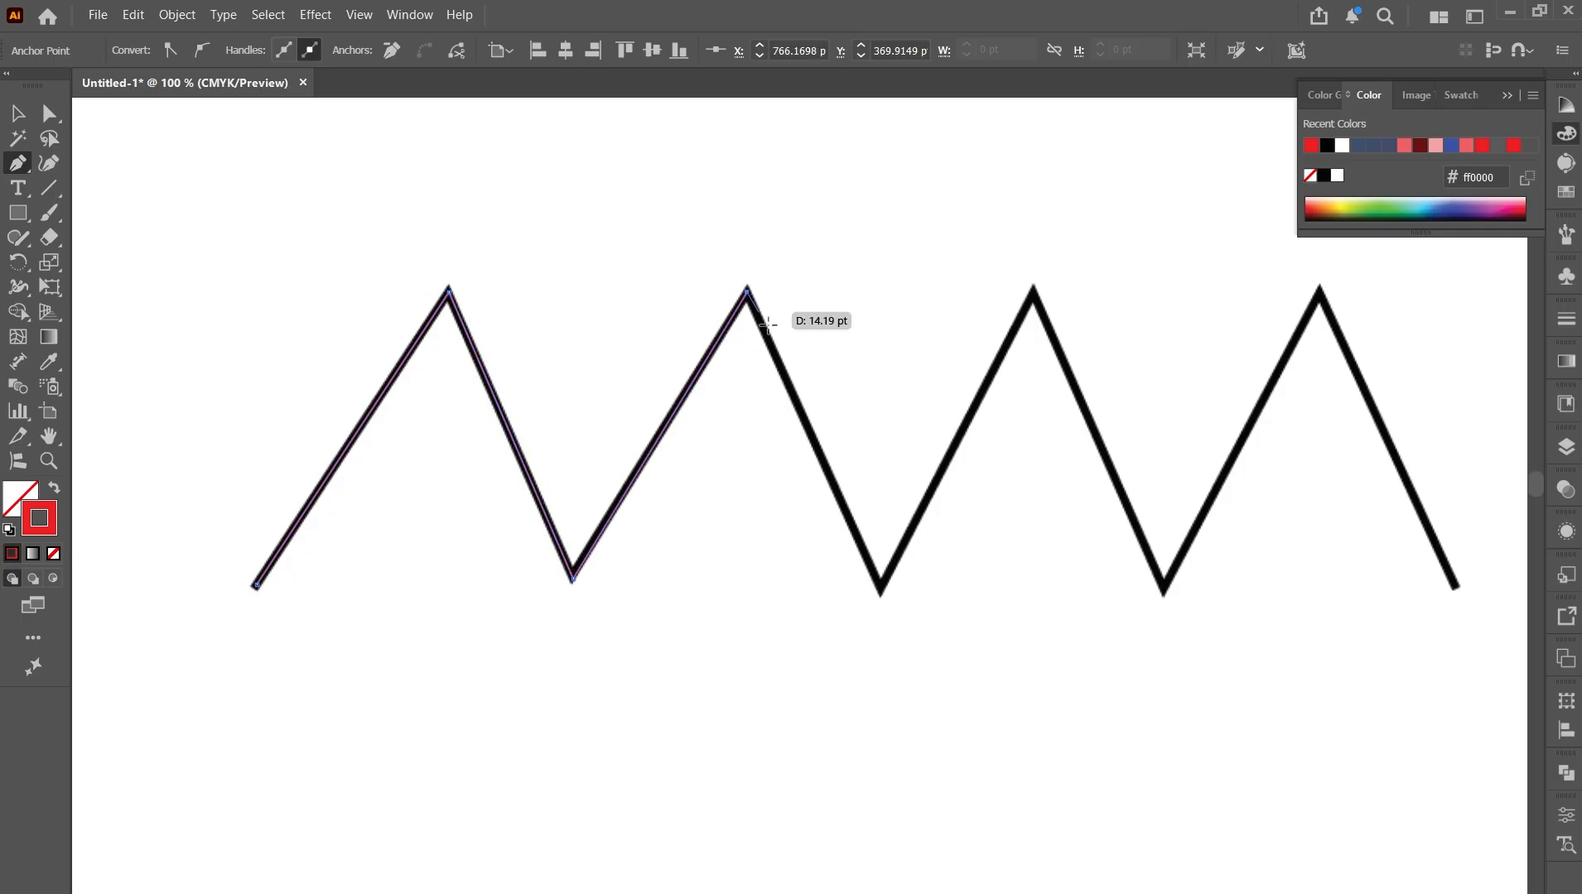
click(881, 591)
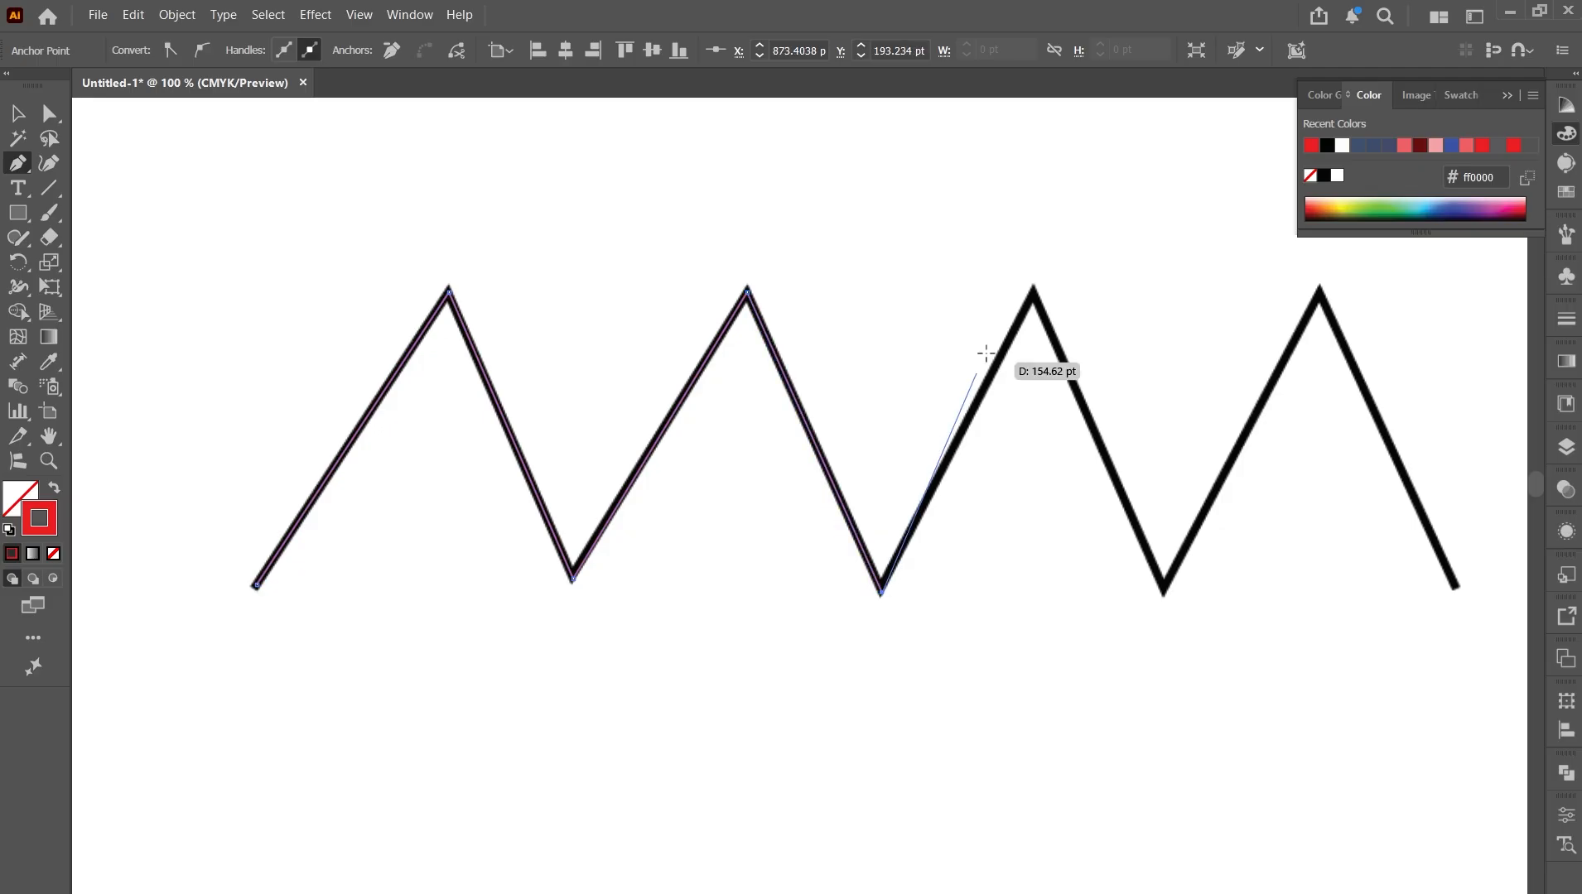
click(1033, 289)
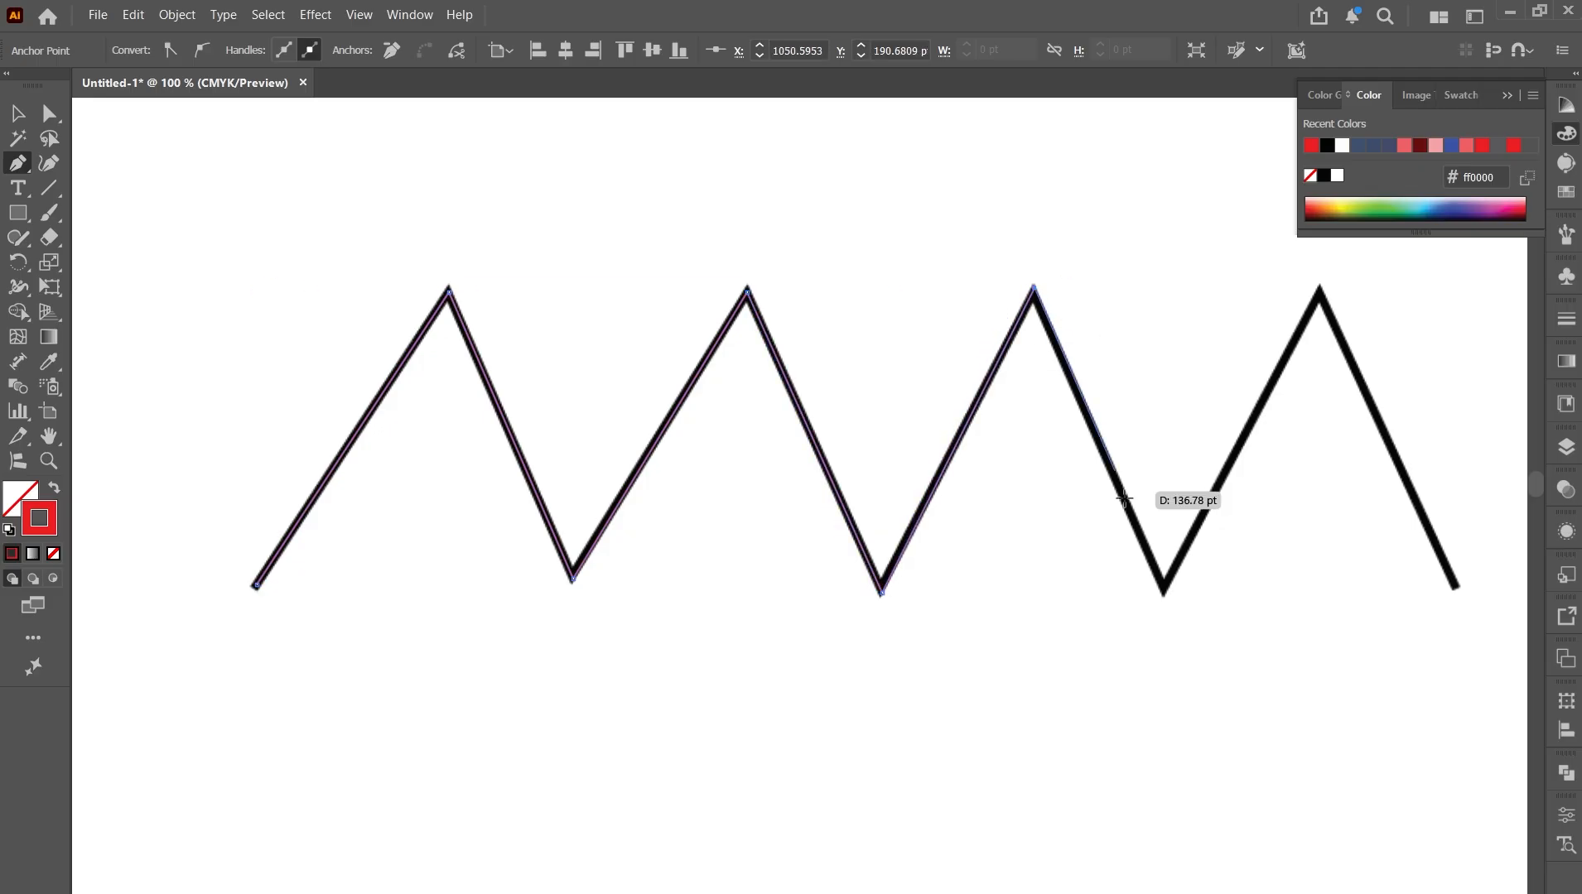
click(1165, 590)
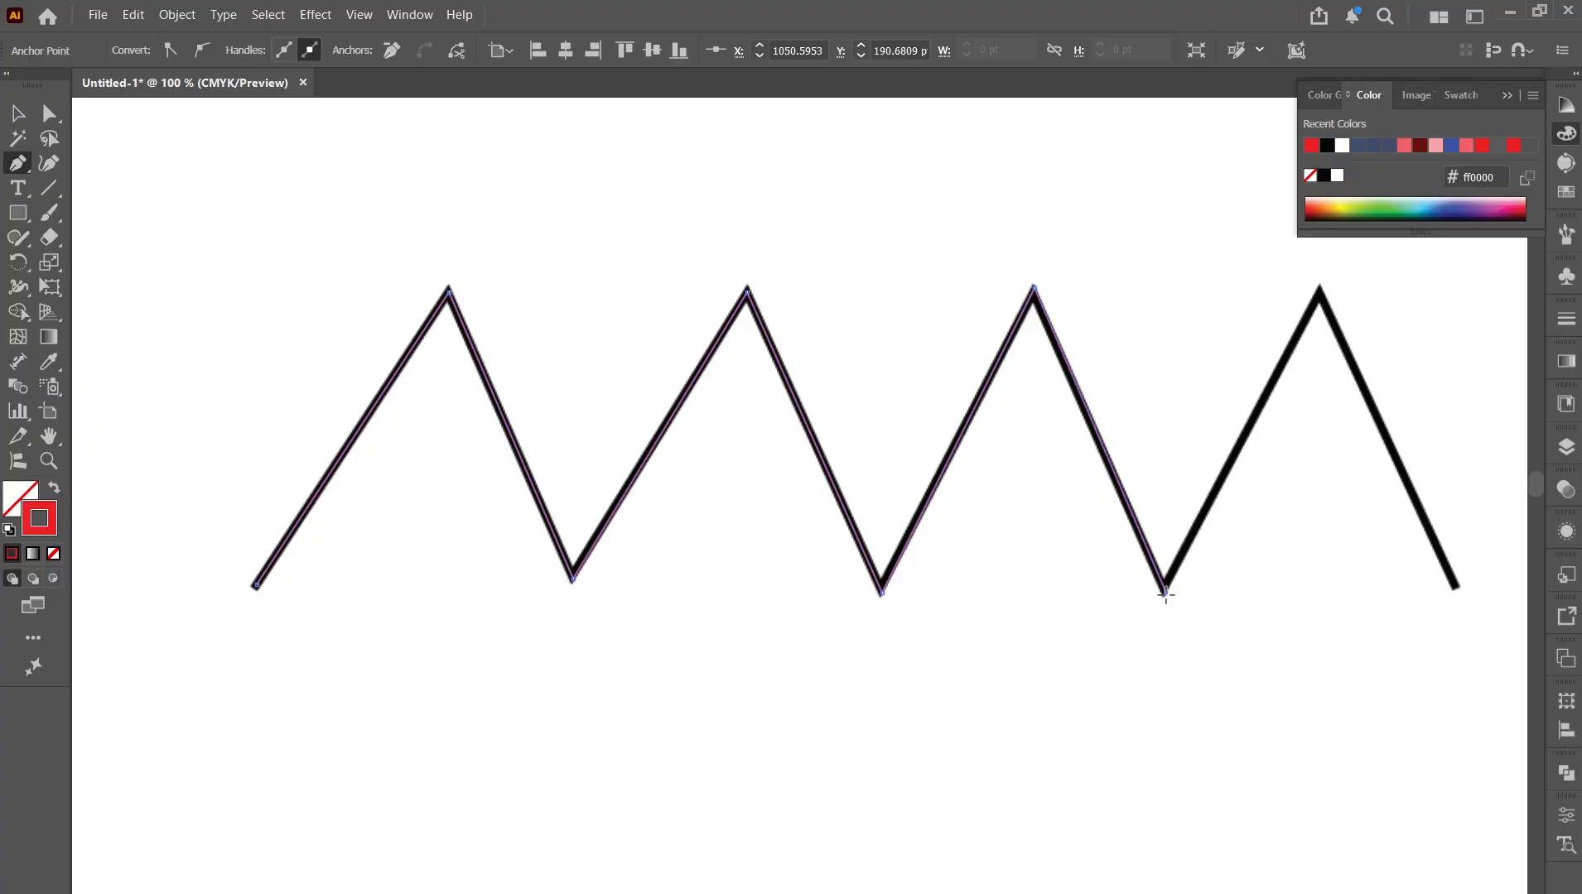
click(1322, 287)
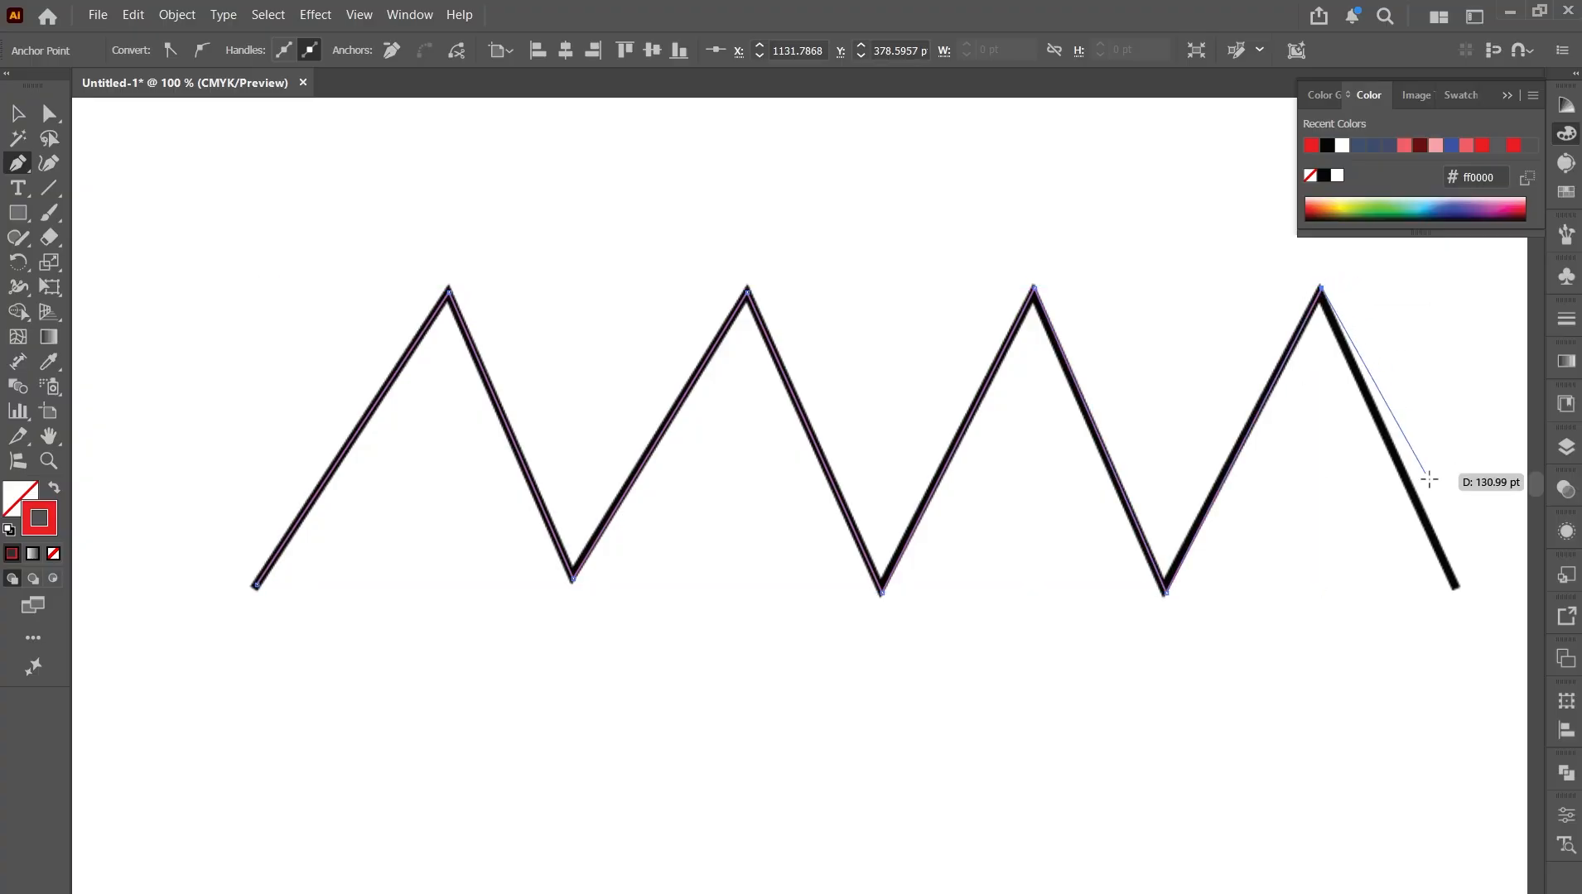
click(1458, 592)
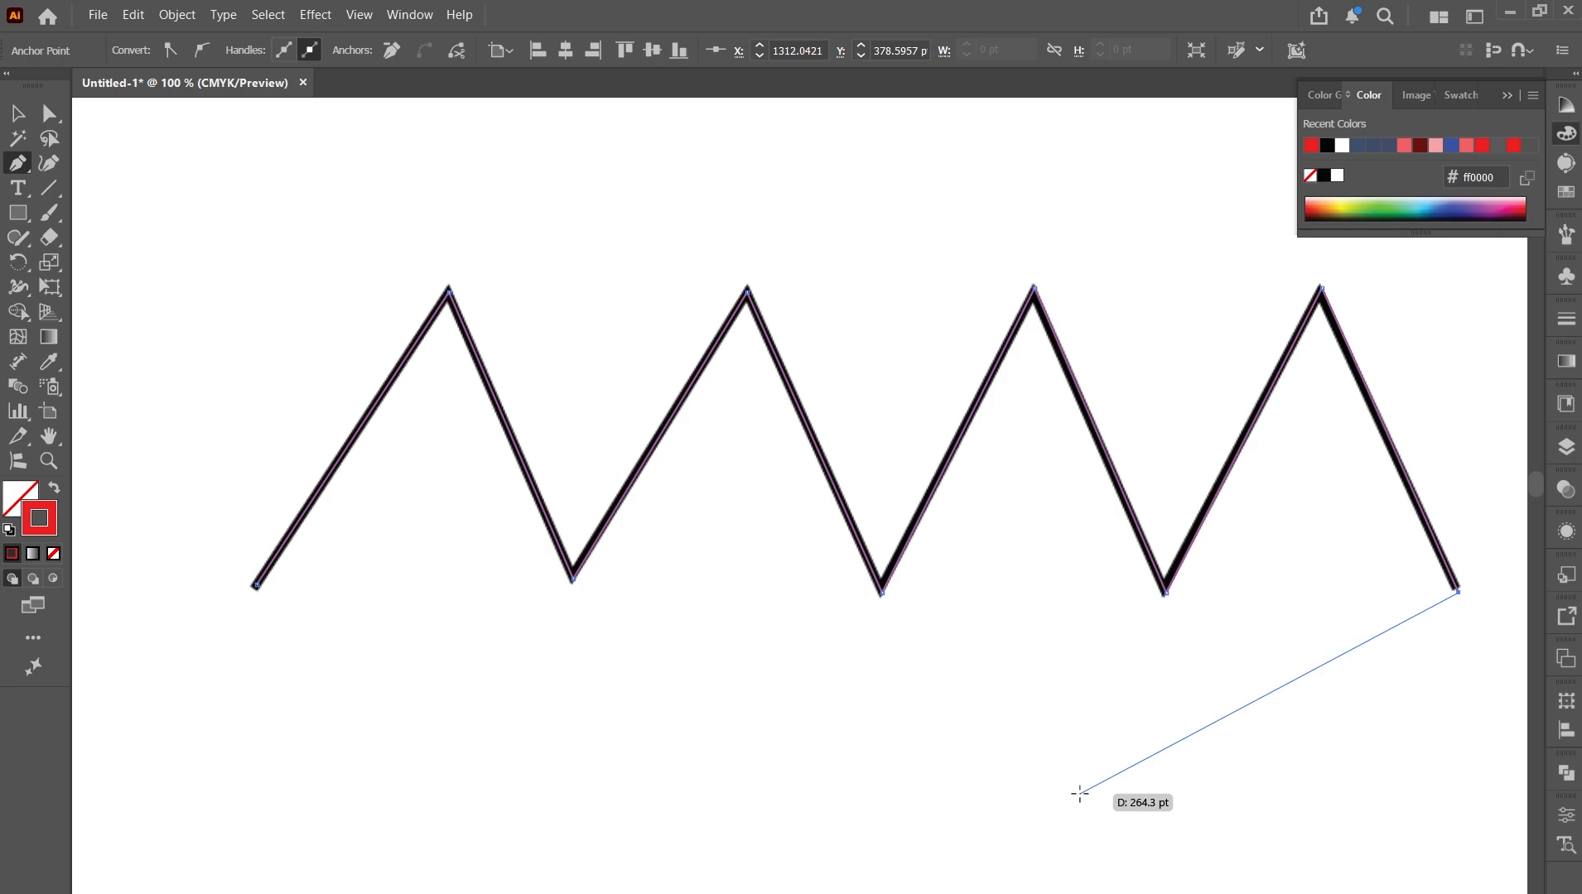
key(Escape)
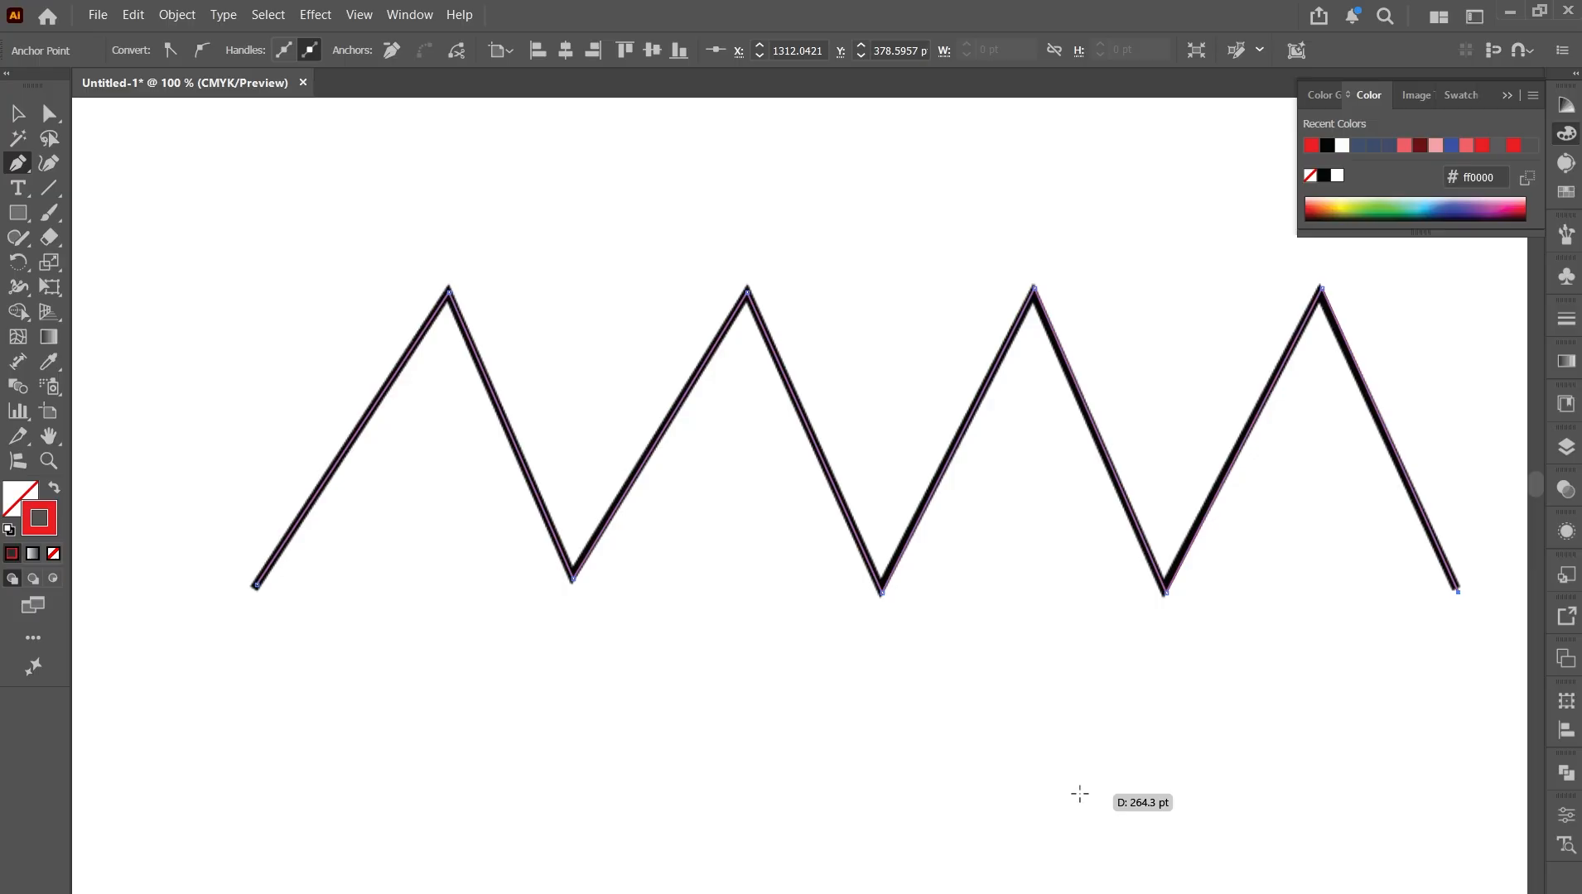
Set the stroke weight of the traced zigzag path to 5 pt and deselect the path.
key(v)
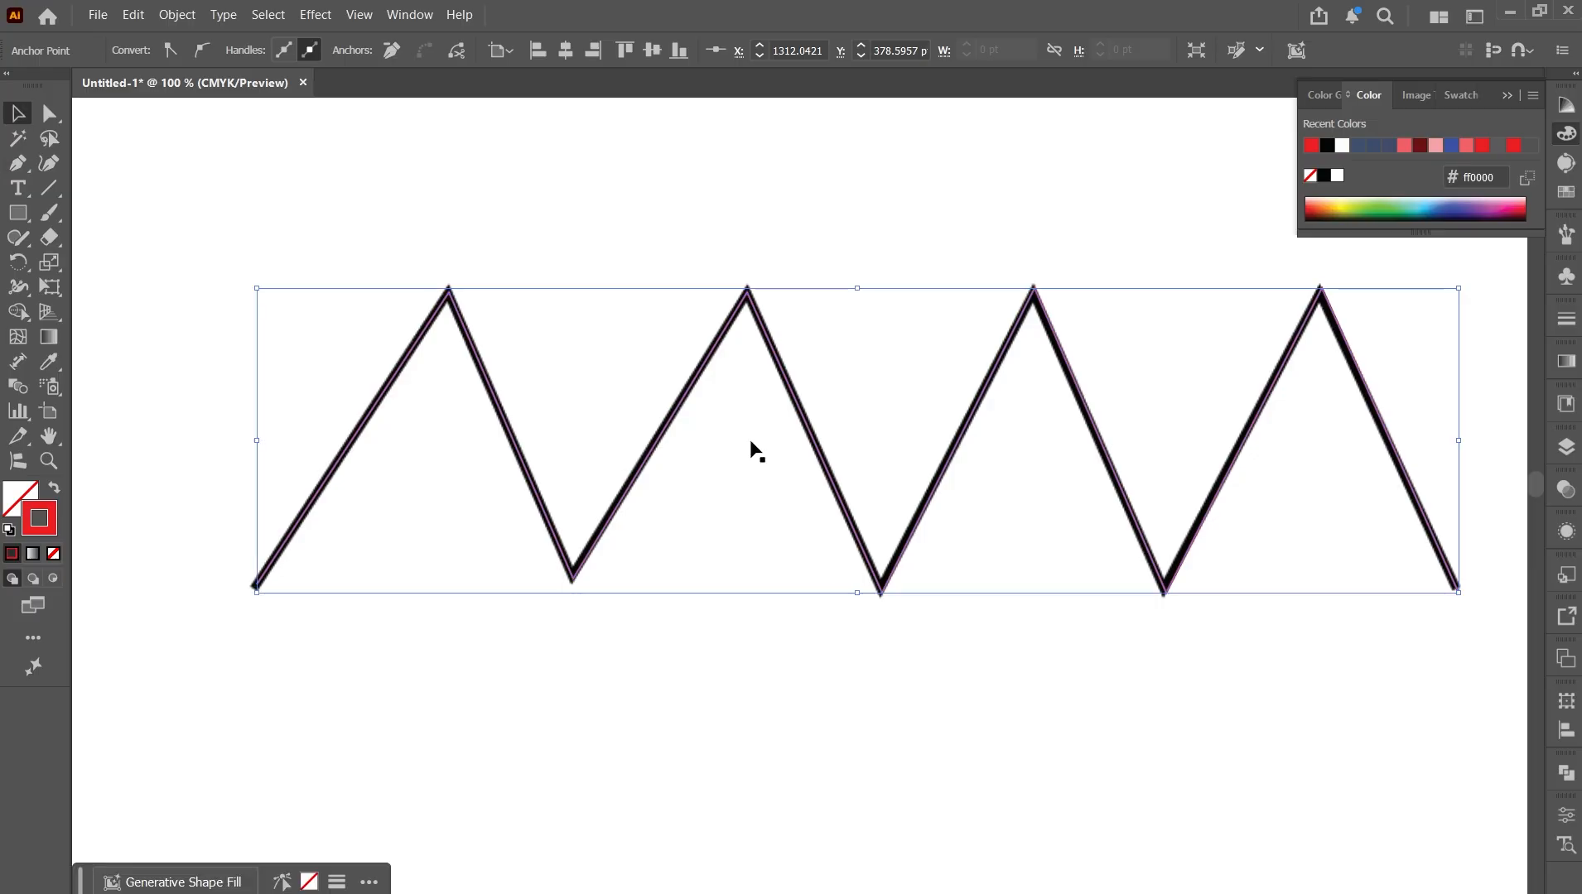
click(679, 418)
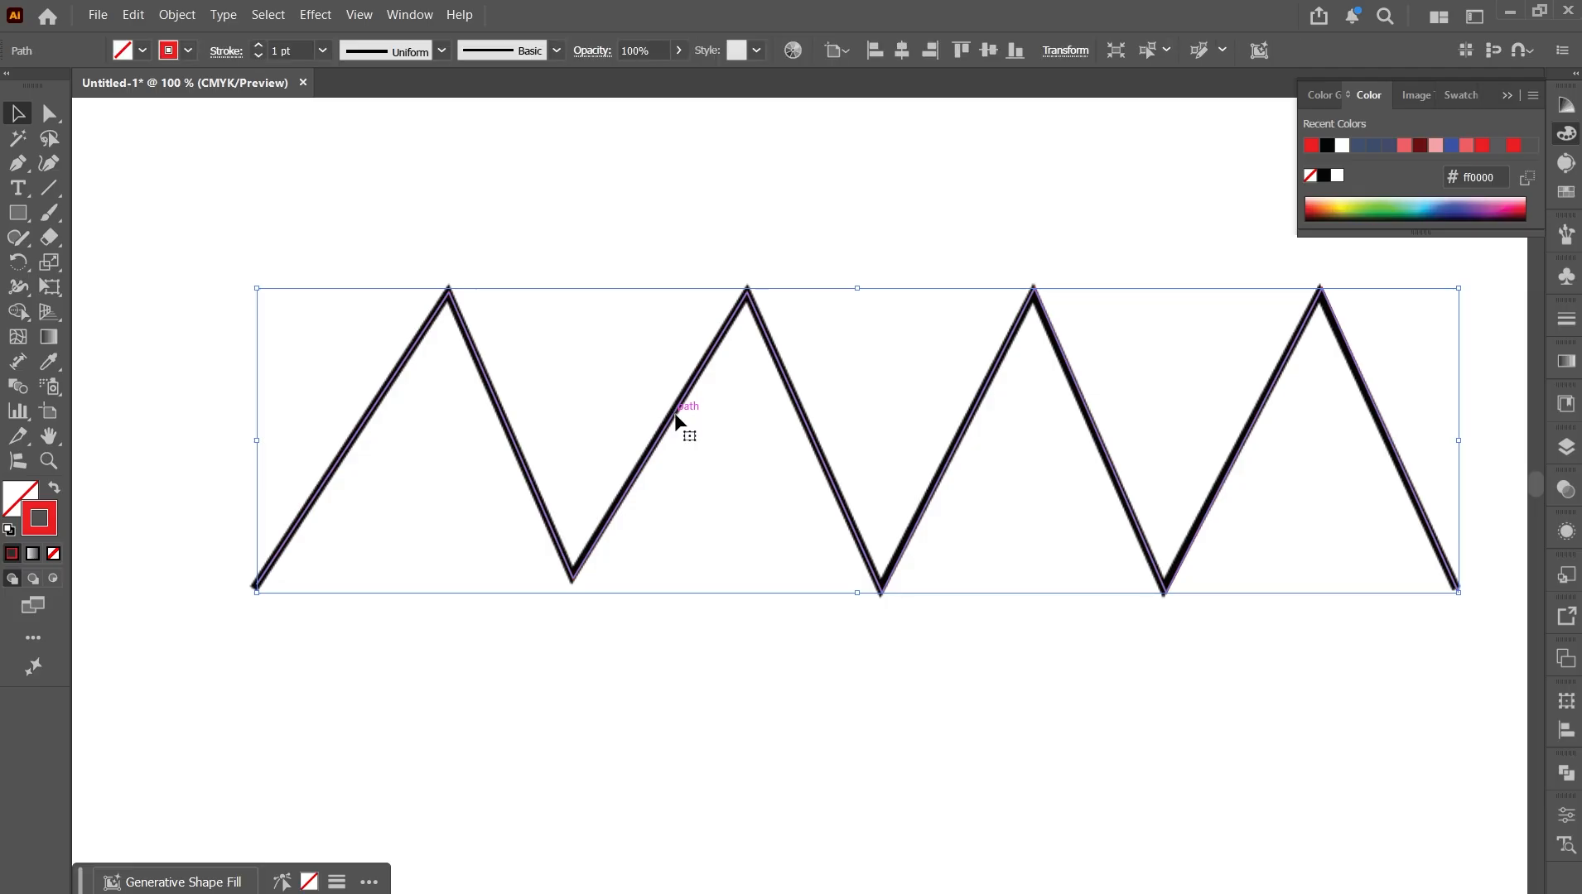
click(322, 50)
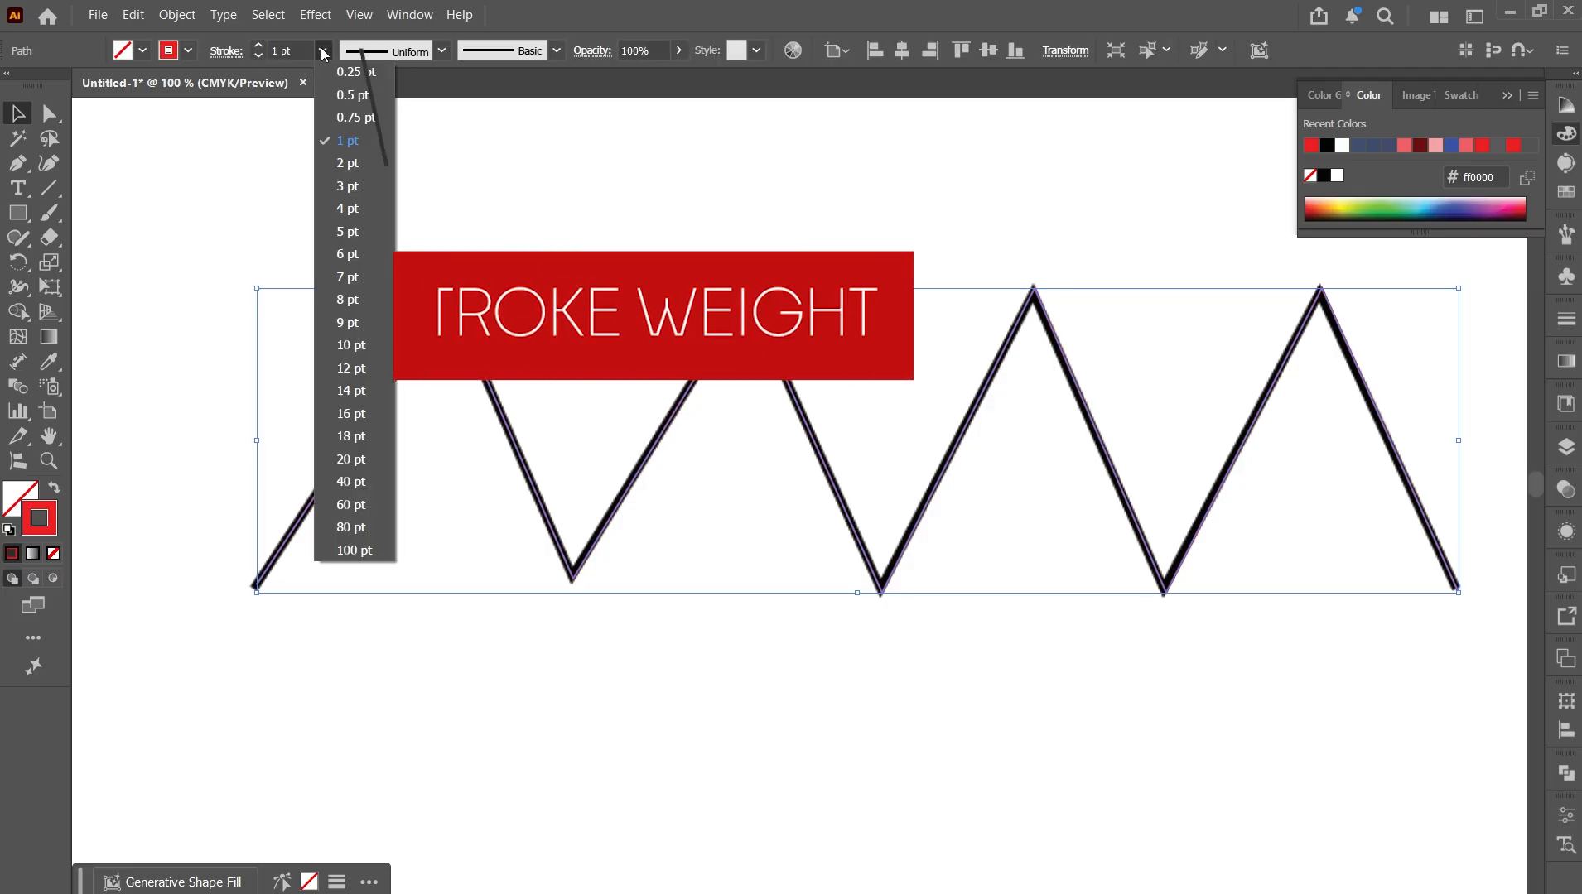
click(356, 234)
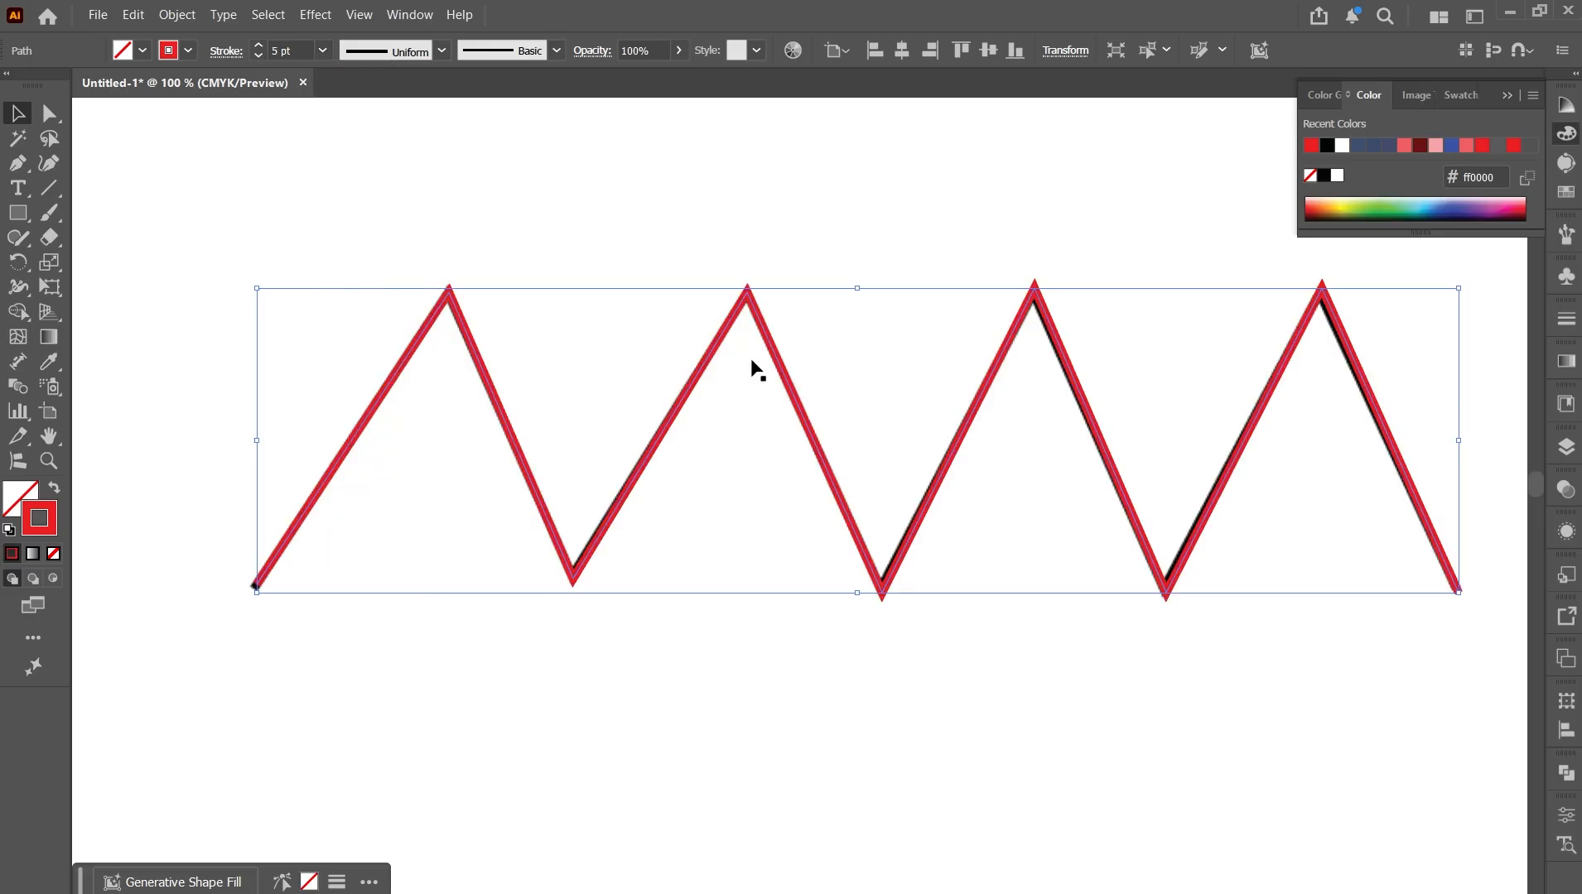
click(405, 621)
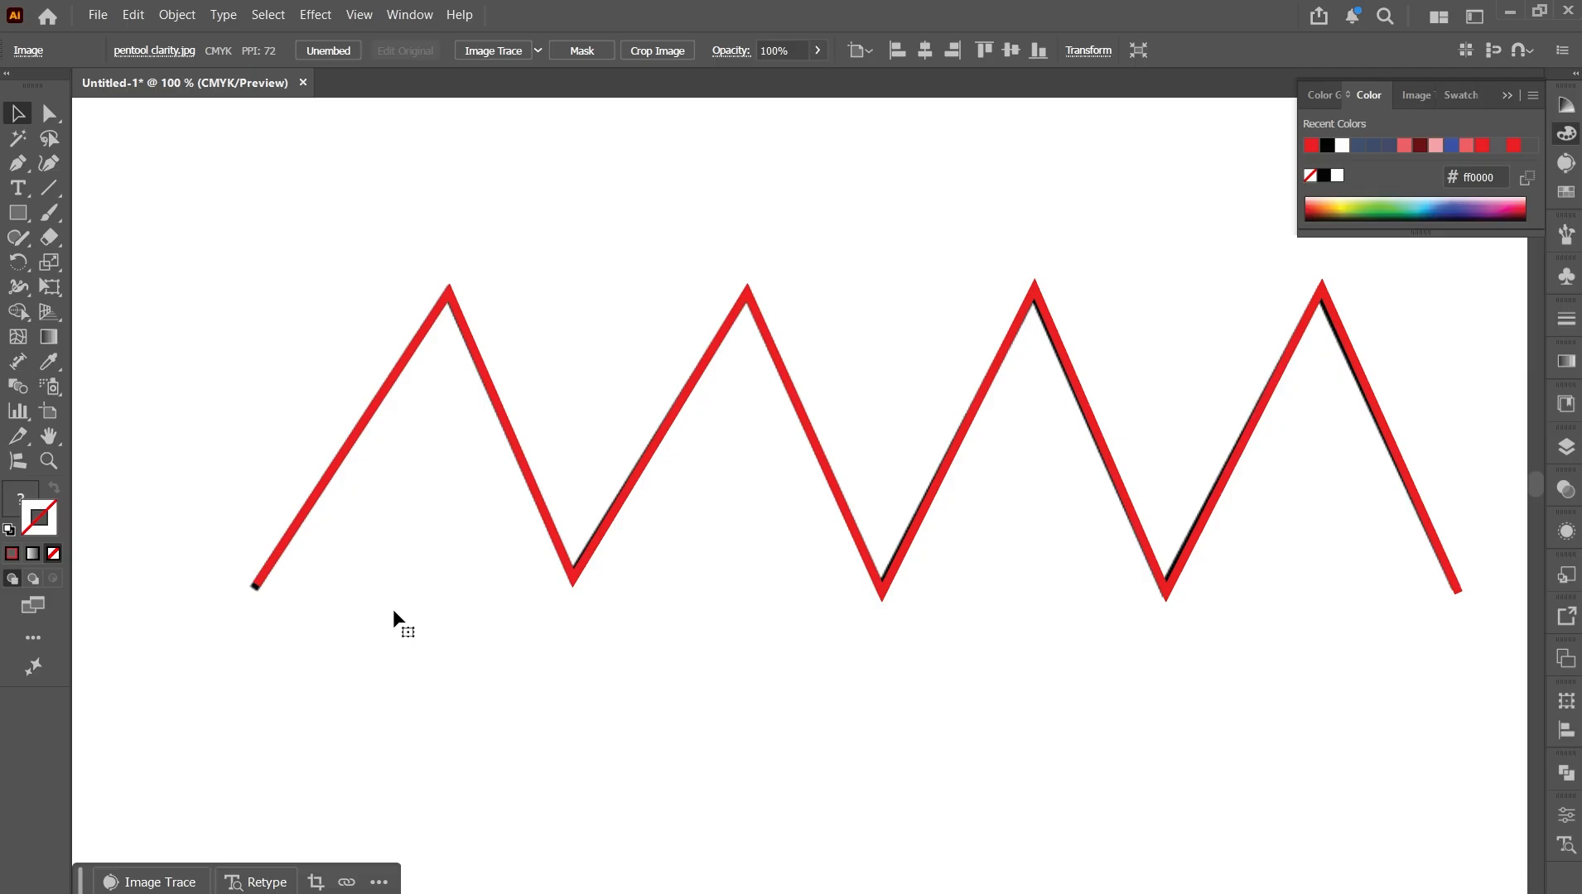
Compare the edges of the red vector path with the raster line beneath it, and view the row of arches below.
alt+scroll(371, 615, up, 3)
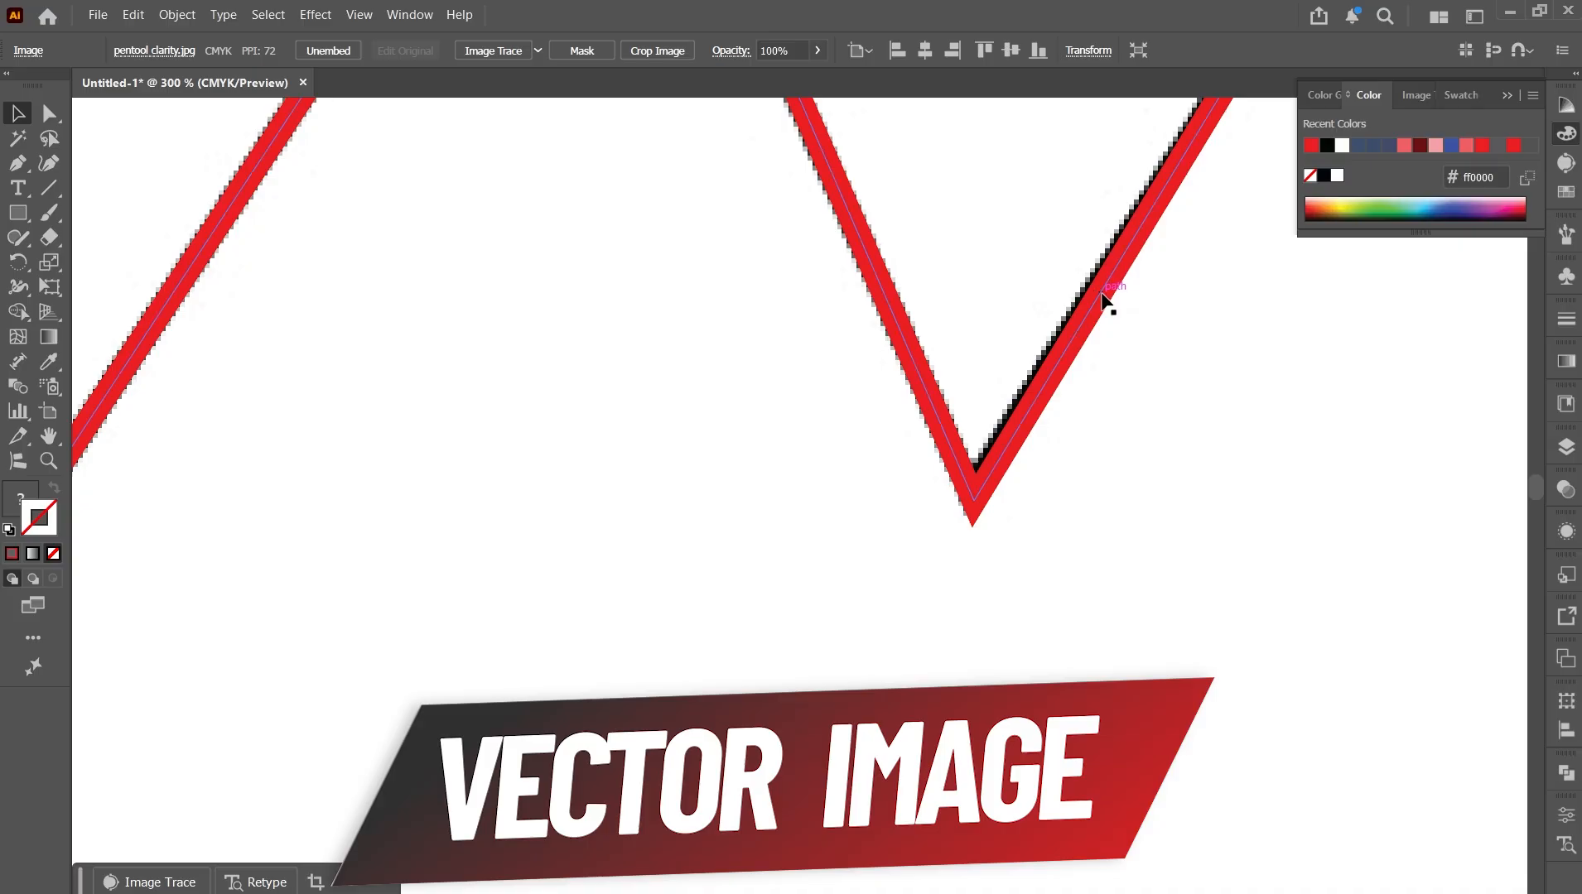
scroll(1101, 291, up, 3)
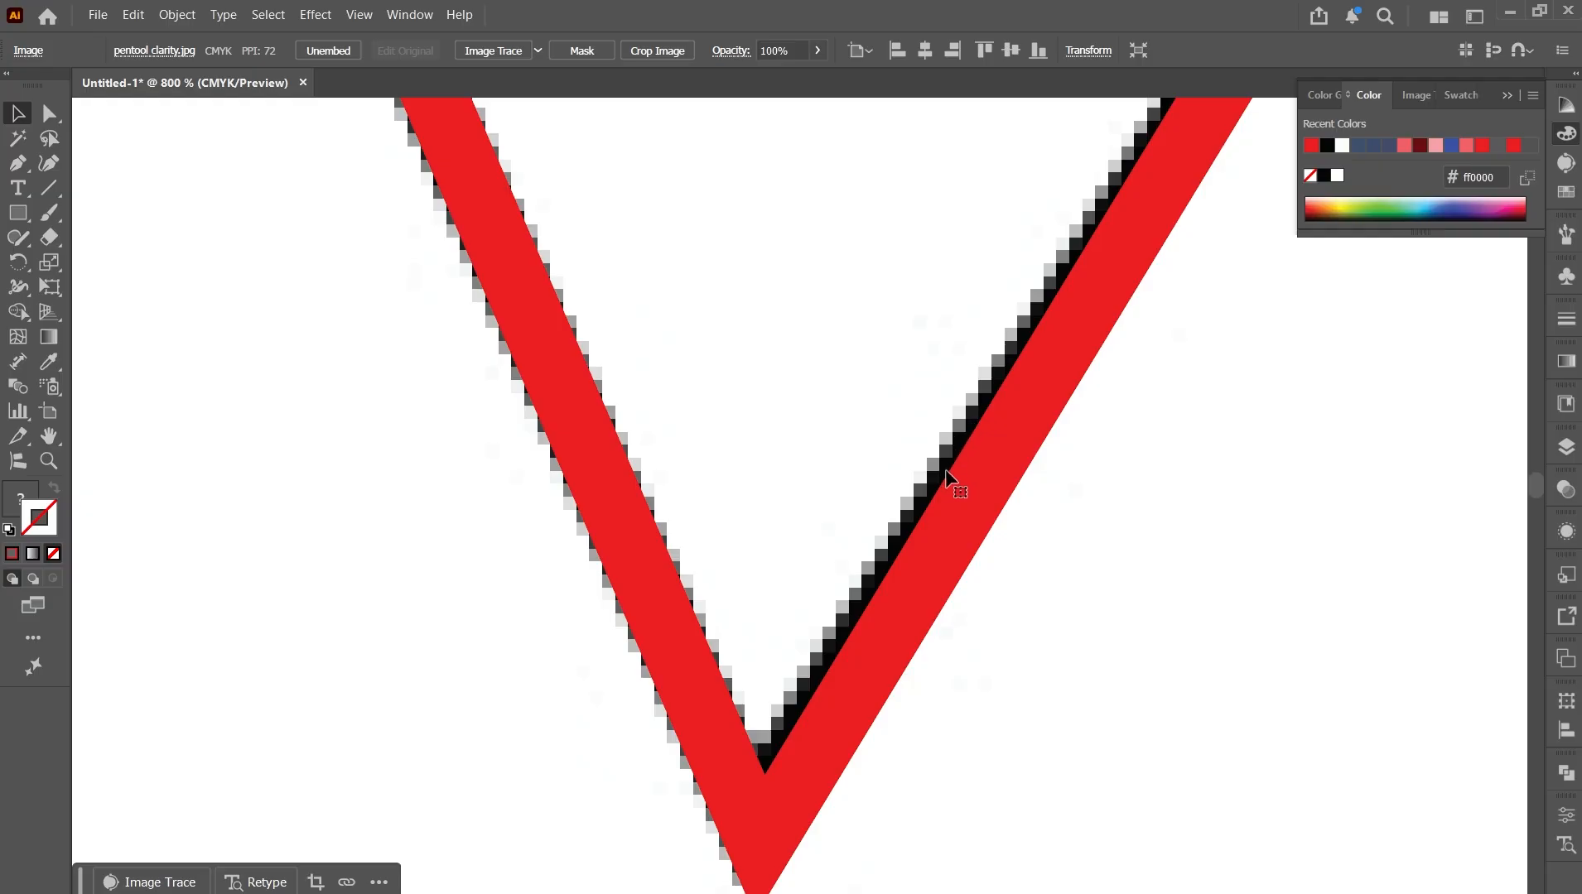
scroll(947, 474, down, 6)
drag(1011, 680, 675, 220)
scroll(782, 393, down, 2)
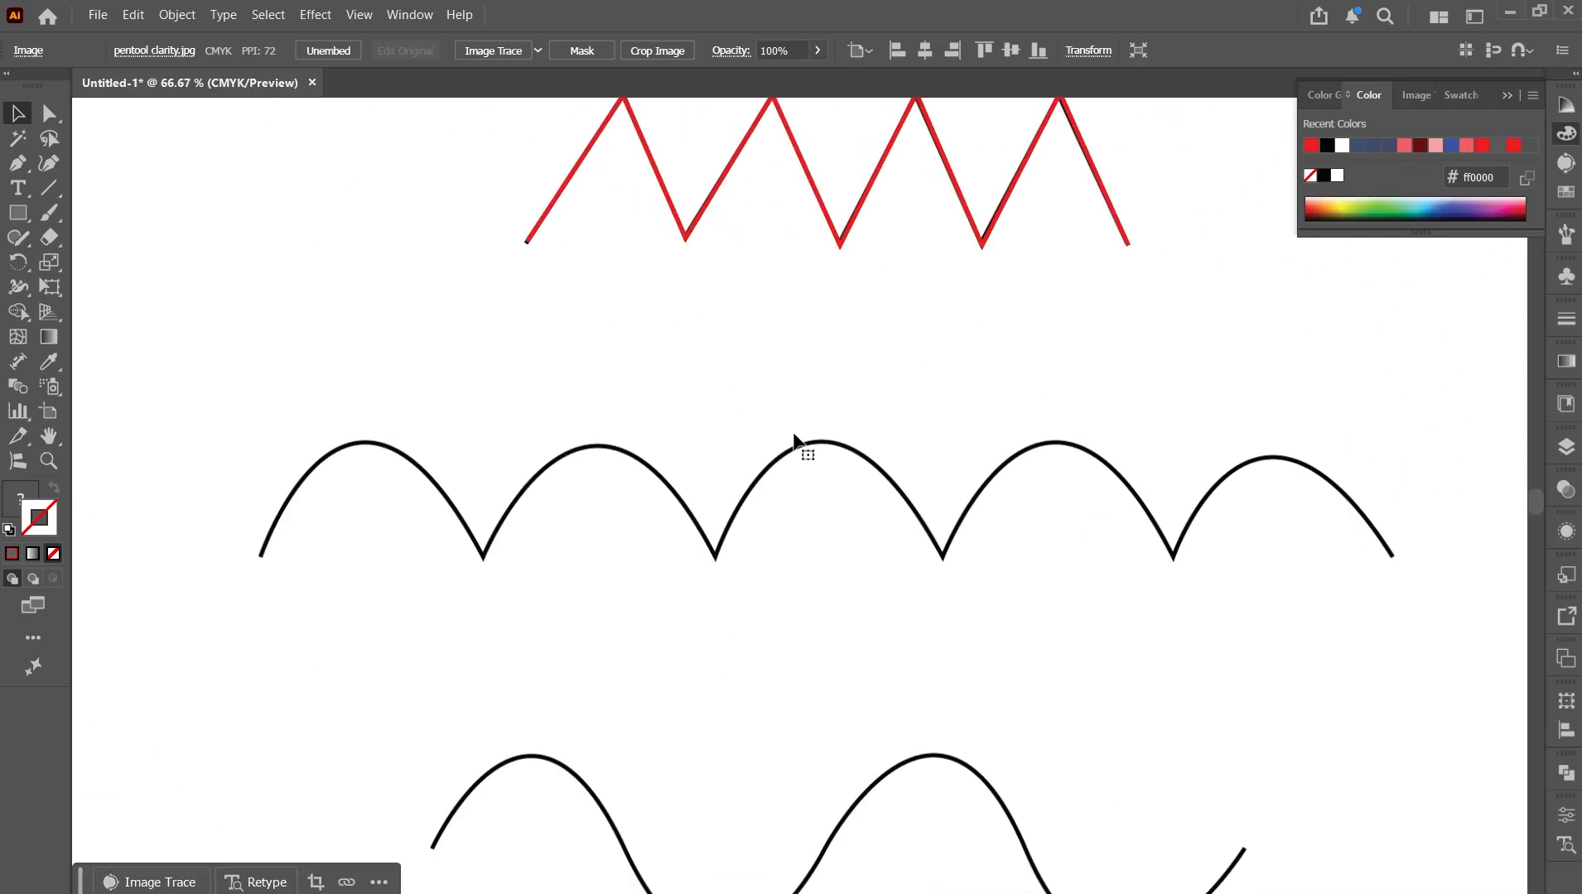
scroll(794, 437, up, 1)
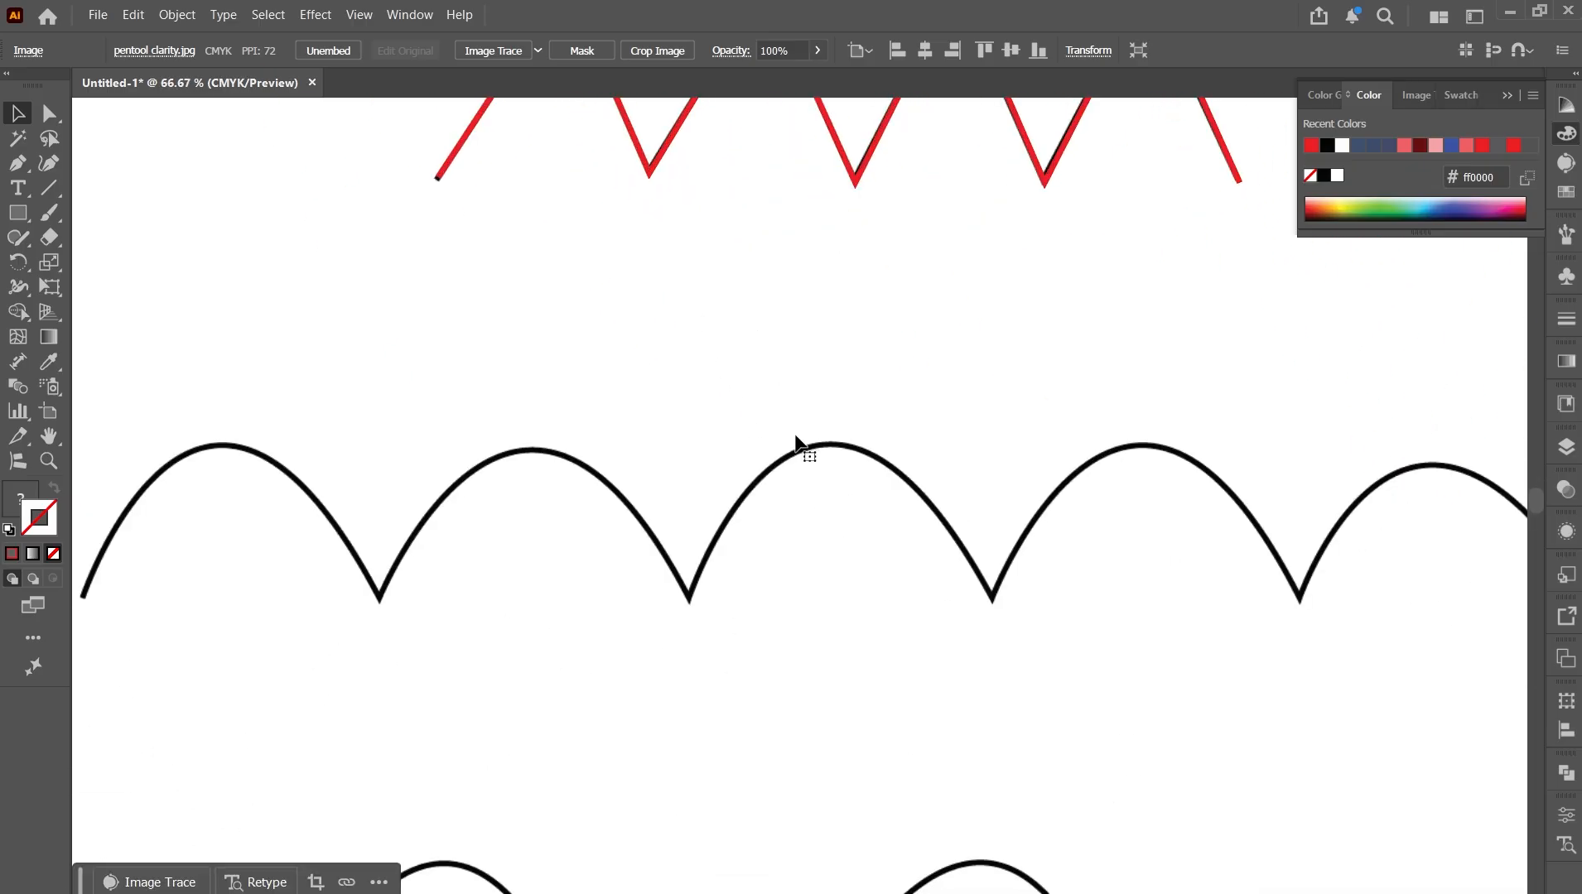
Set up the Pen tool with no fill and a magenta stroke, colour d807d3, for tracing the row of arches.
drag(855, 586, 866, 464)
drag(867, 466, 866, 466)
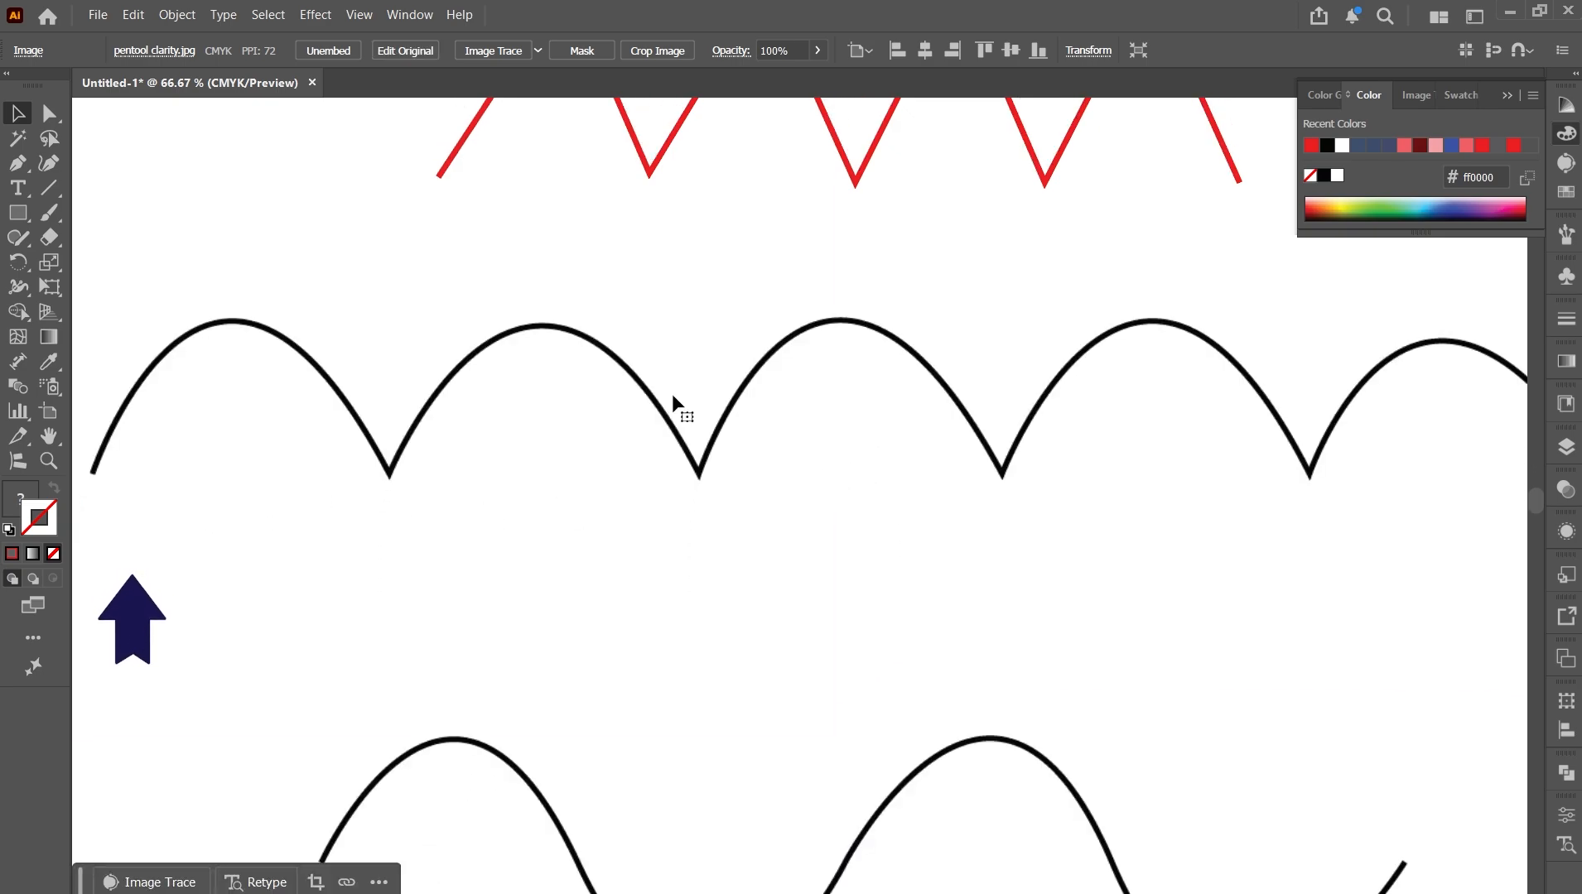
click(28, 169)
click(12, 555)
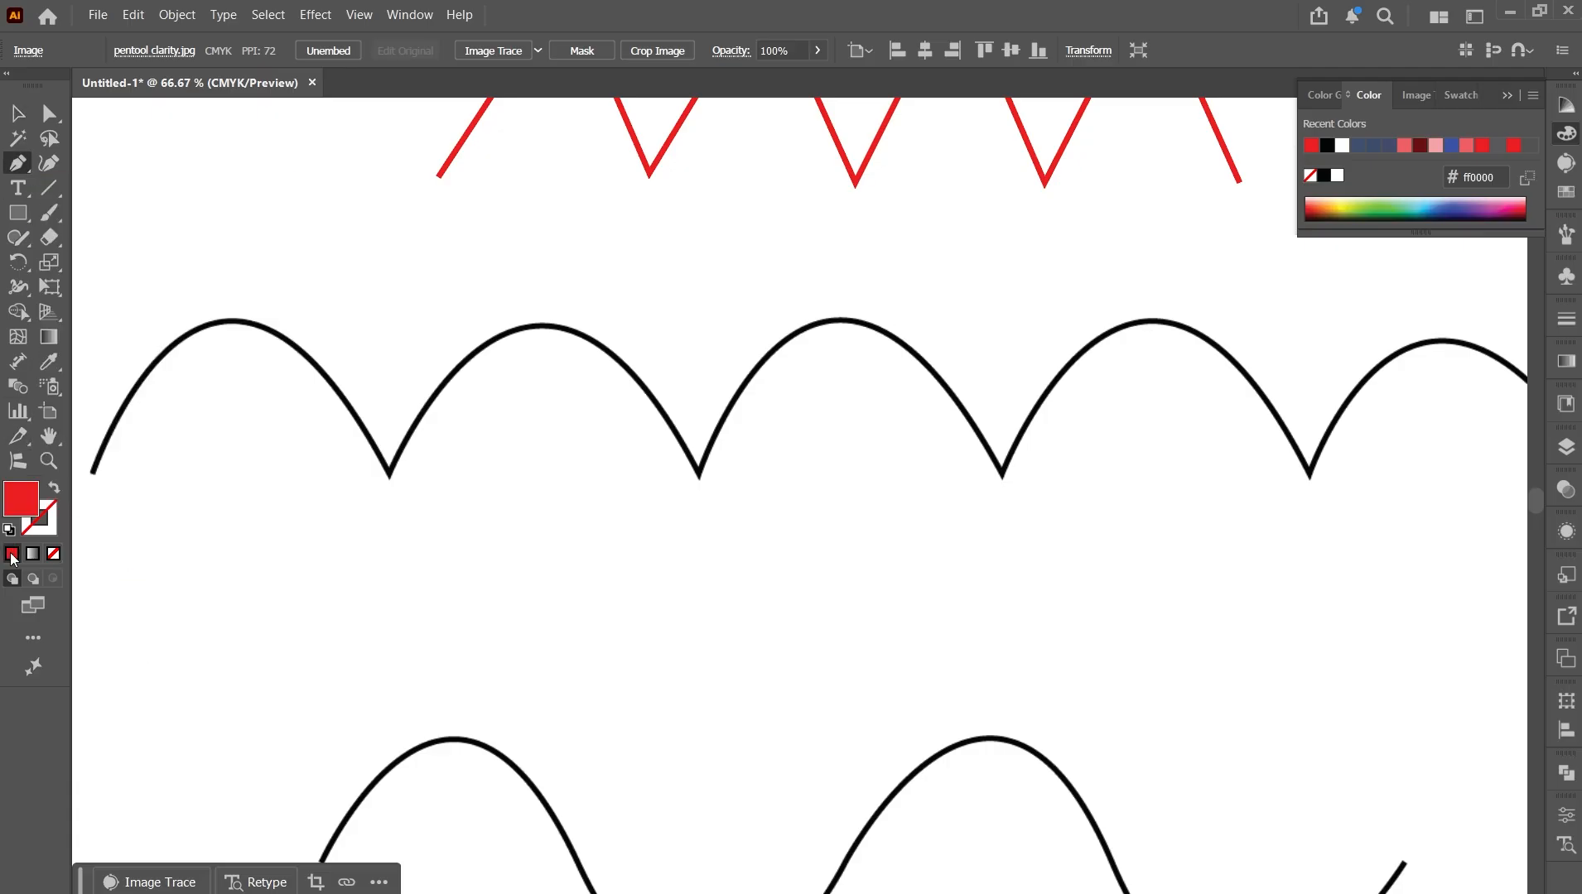
click(54, 555)
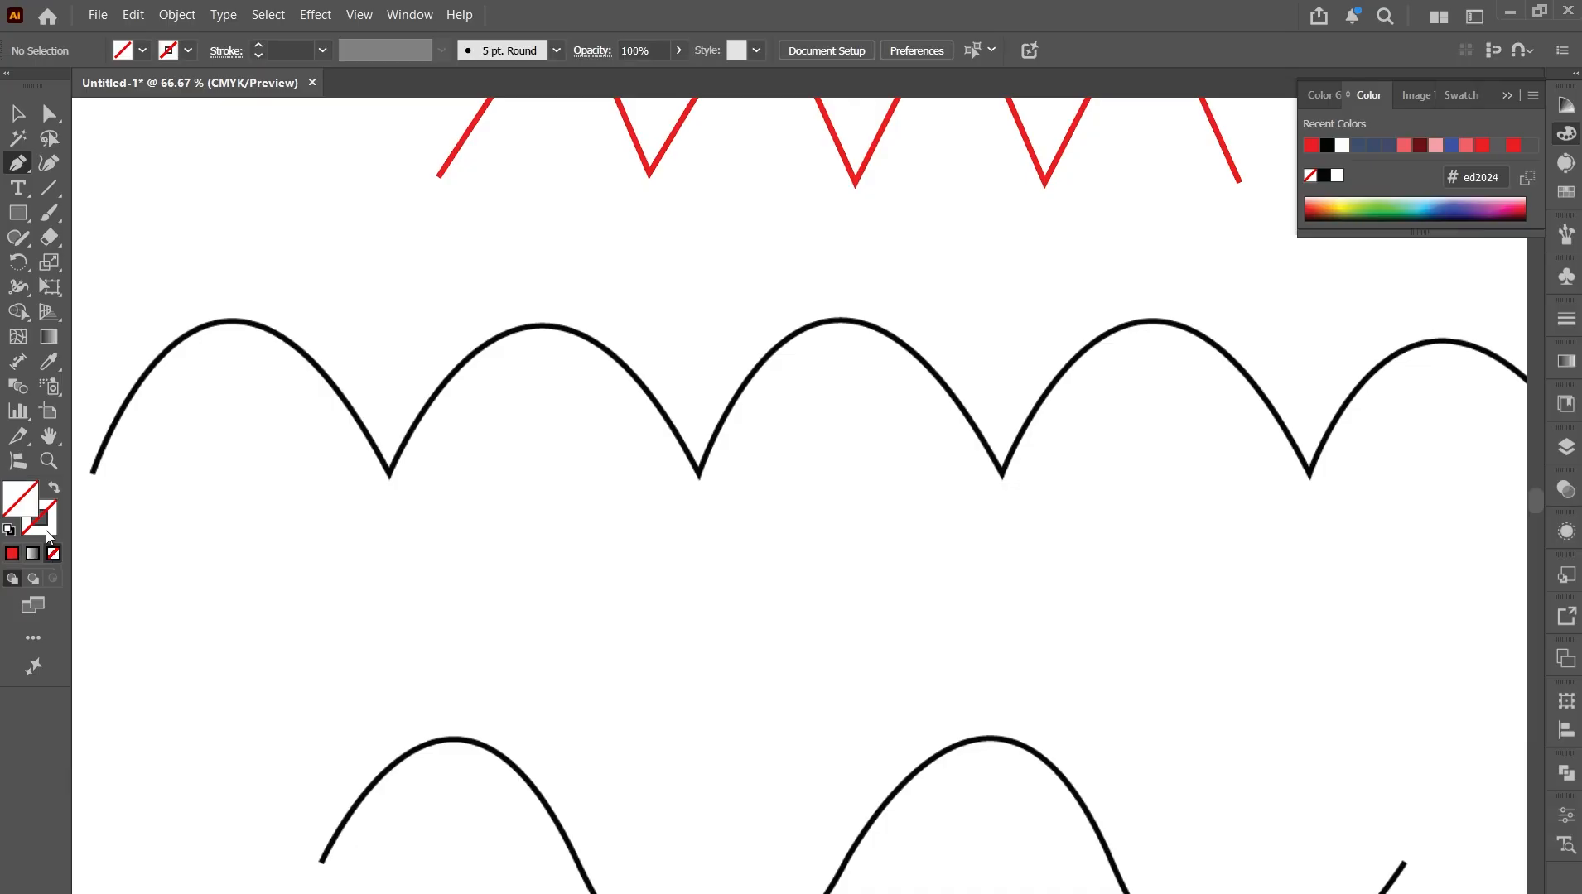
click(48, 528)
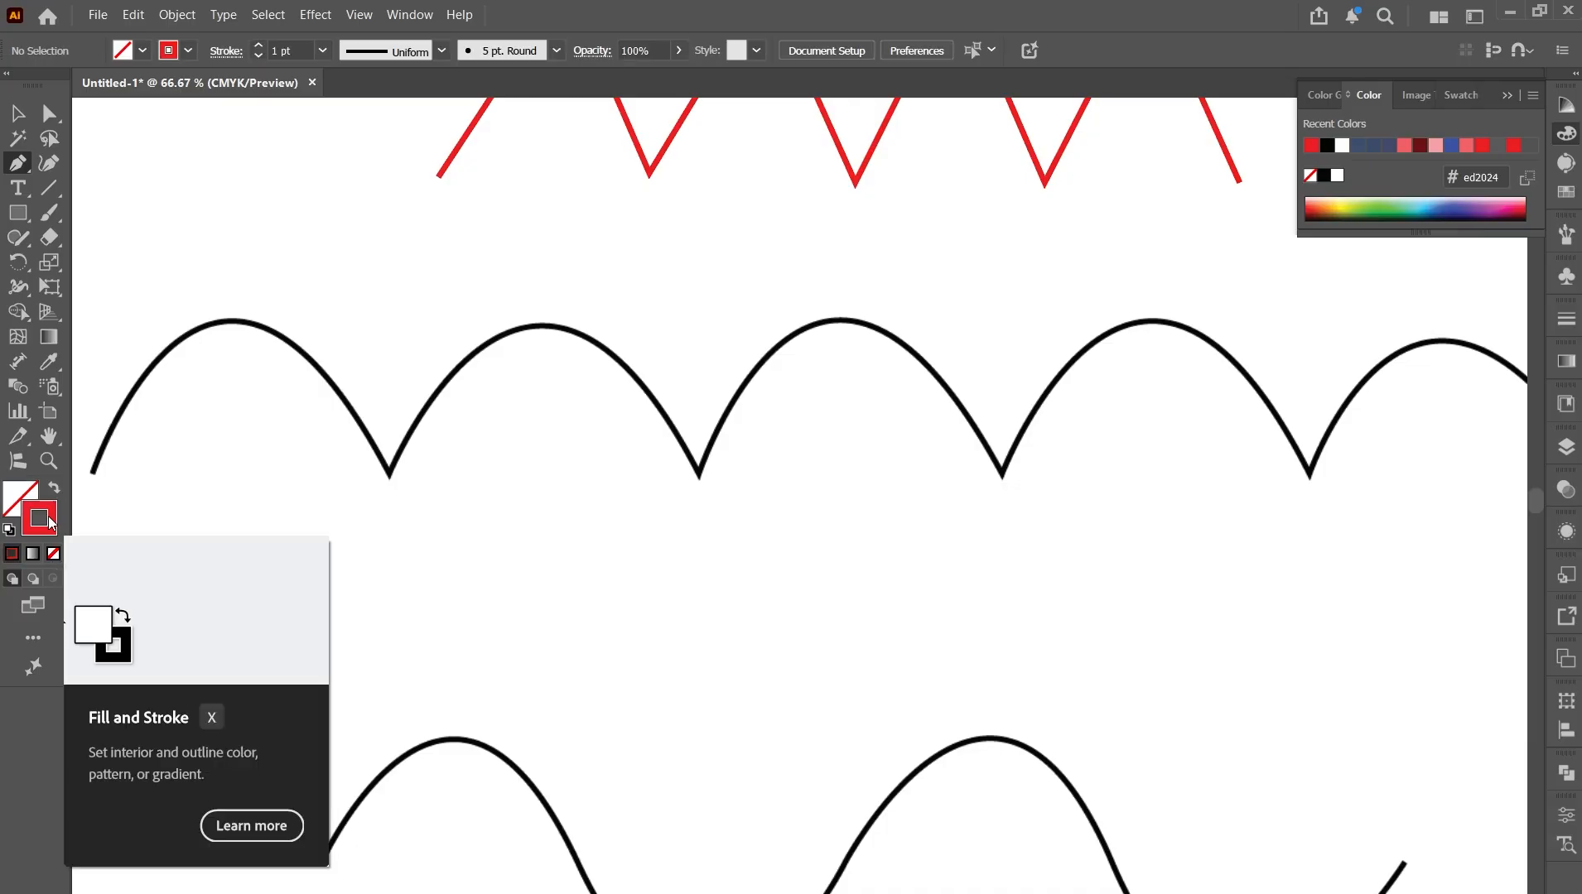
double_click(48, 522)
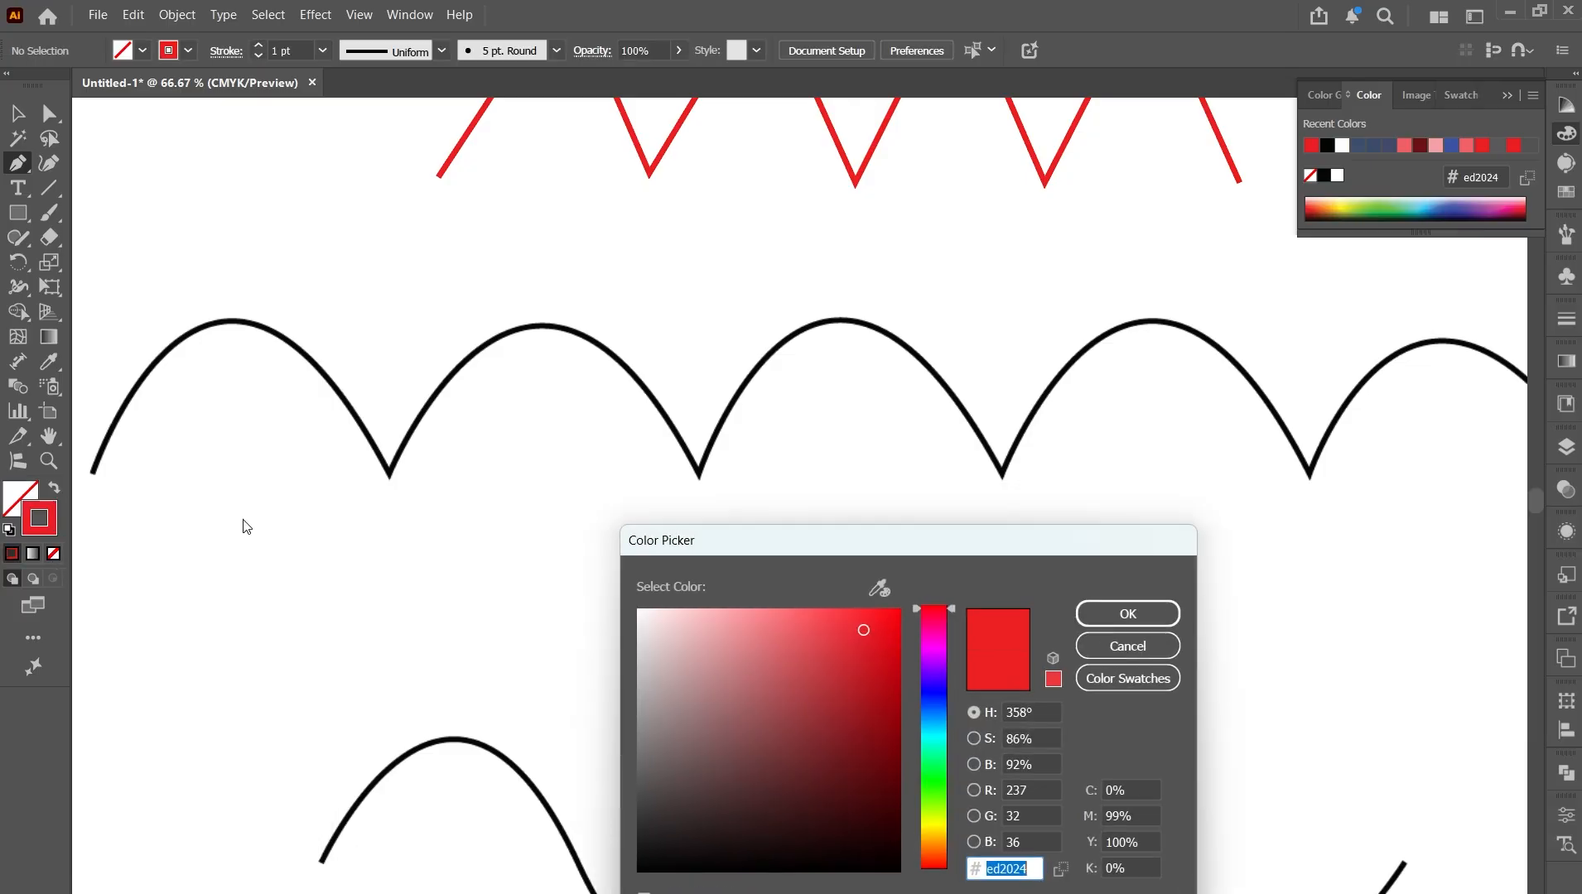
click(930, 649)
click(892, 648)
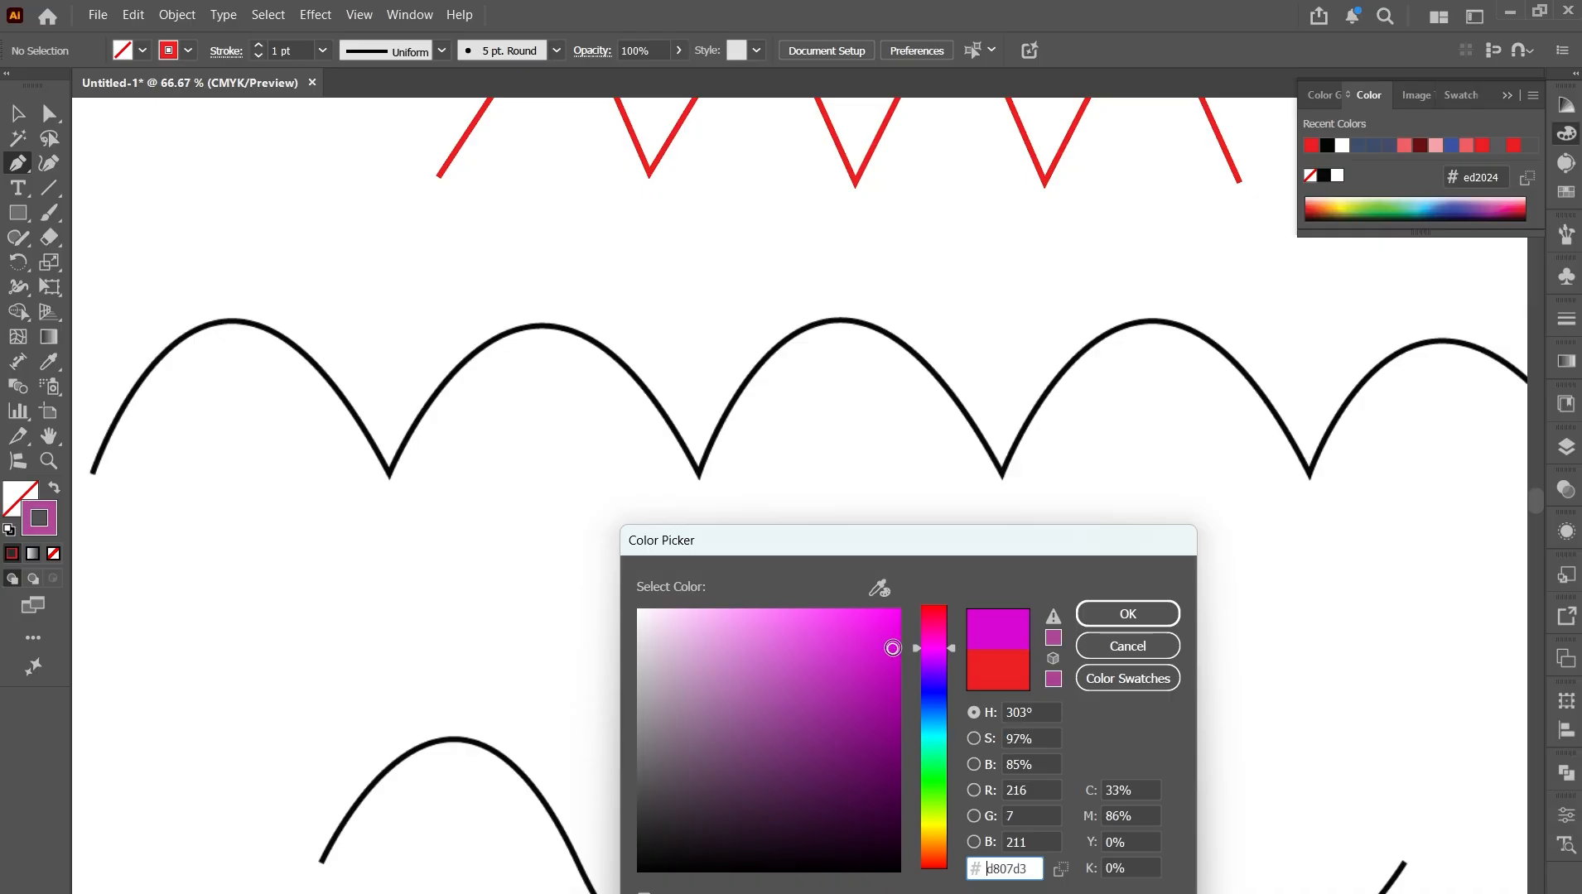
click(1136, 613)
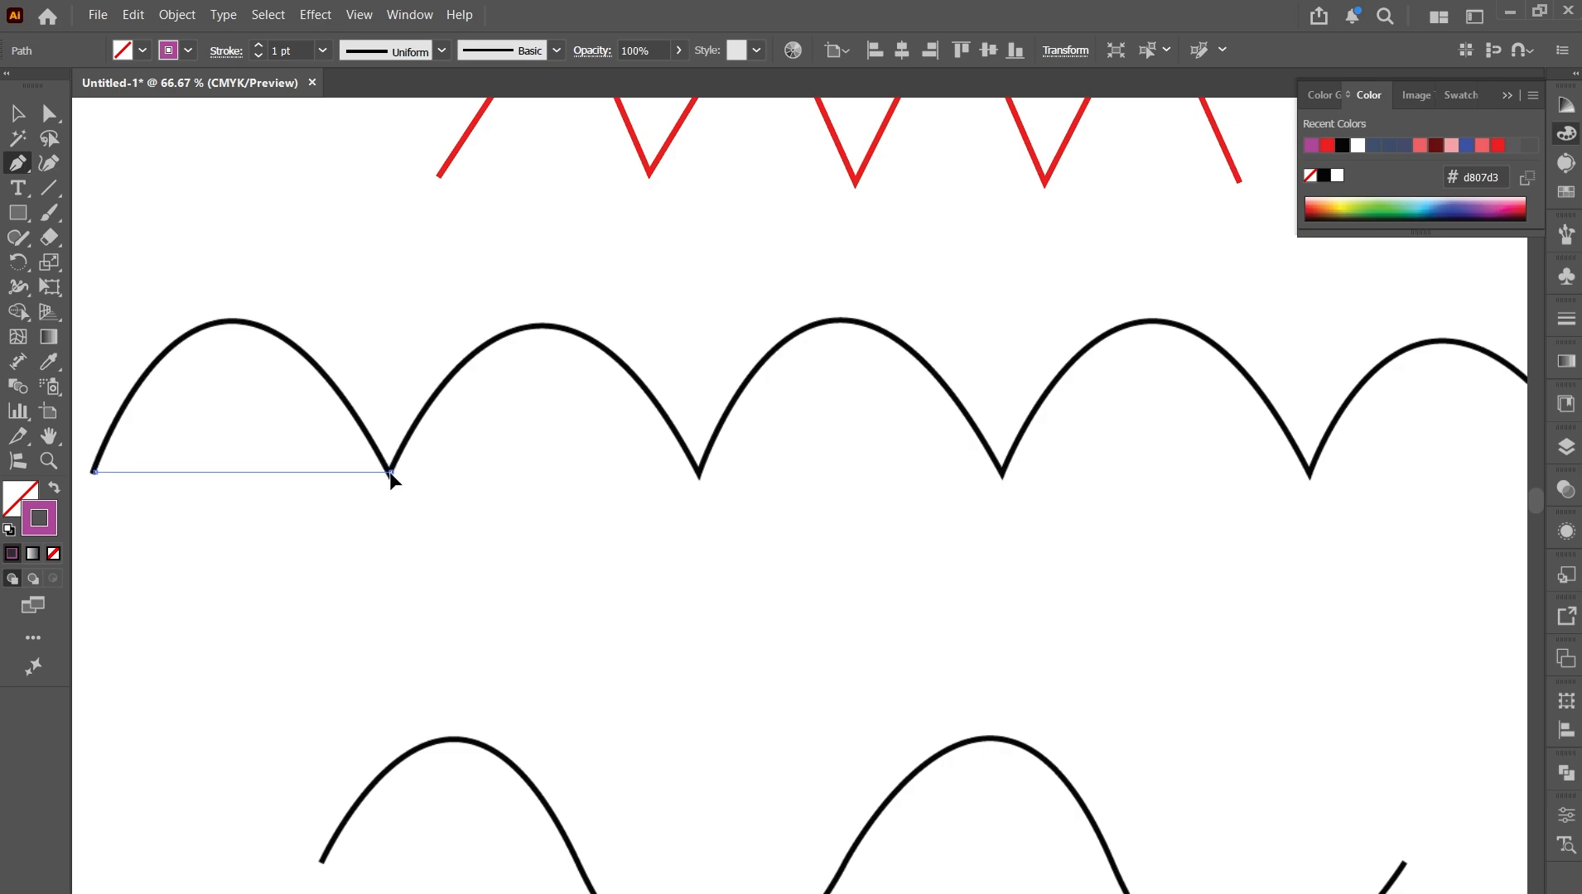
Trace the five arches as one open Pen tool path, curving each segment and removing the outgoing handle at each inner corner, and deselect it.
drag(389, 473, 584, 816)
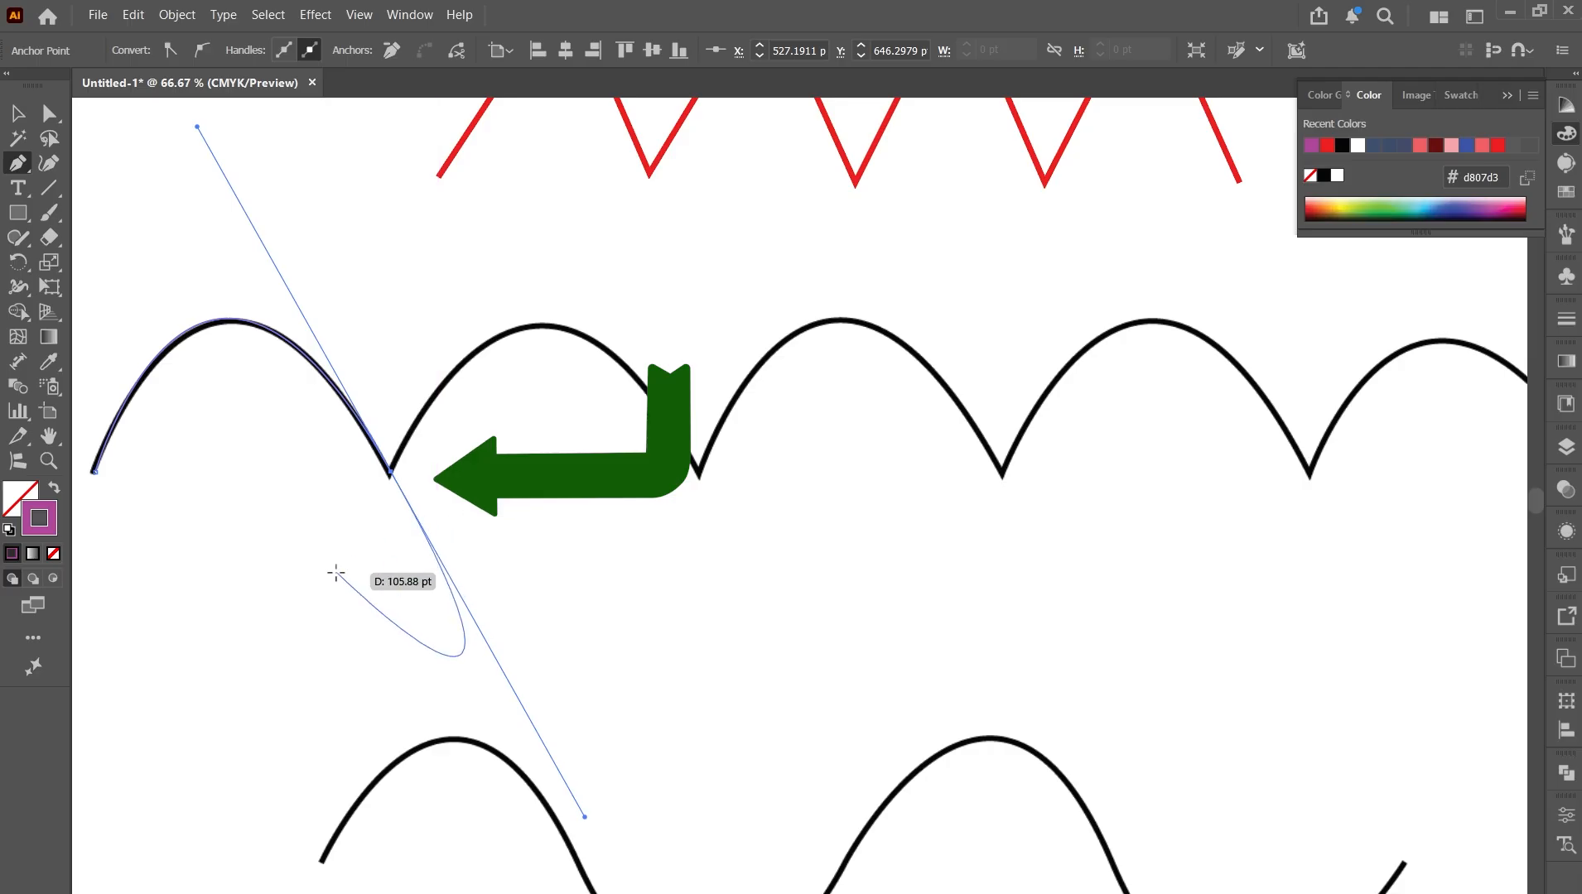
click(391, 472)
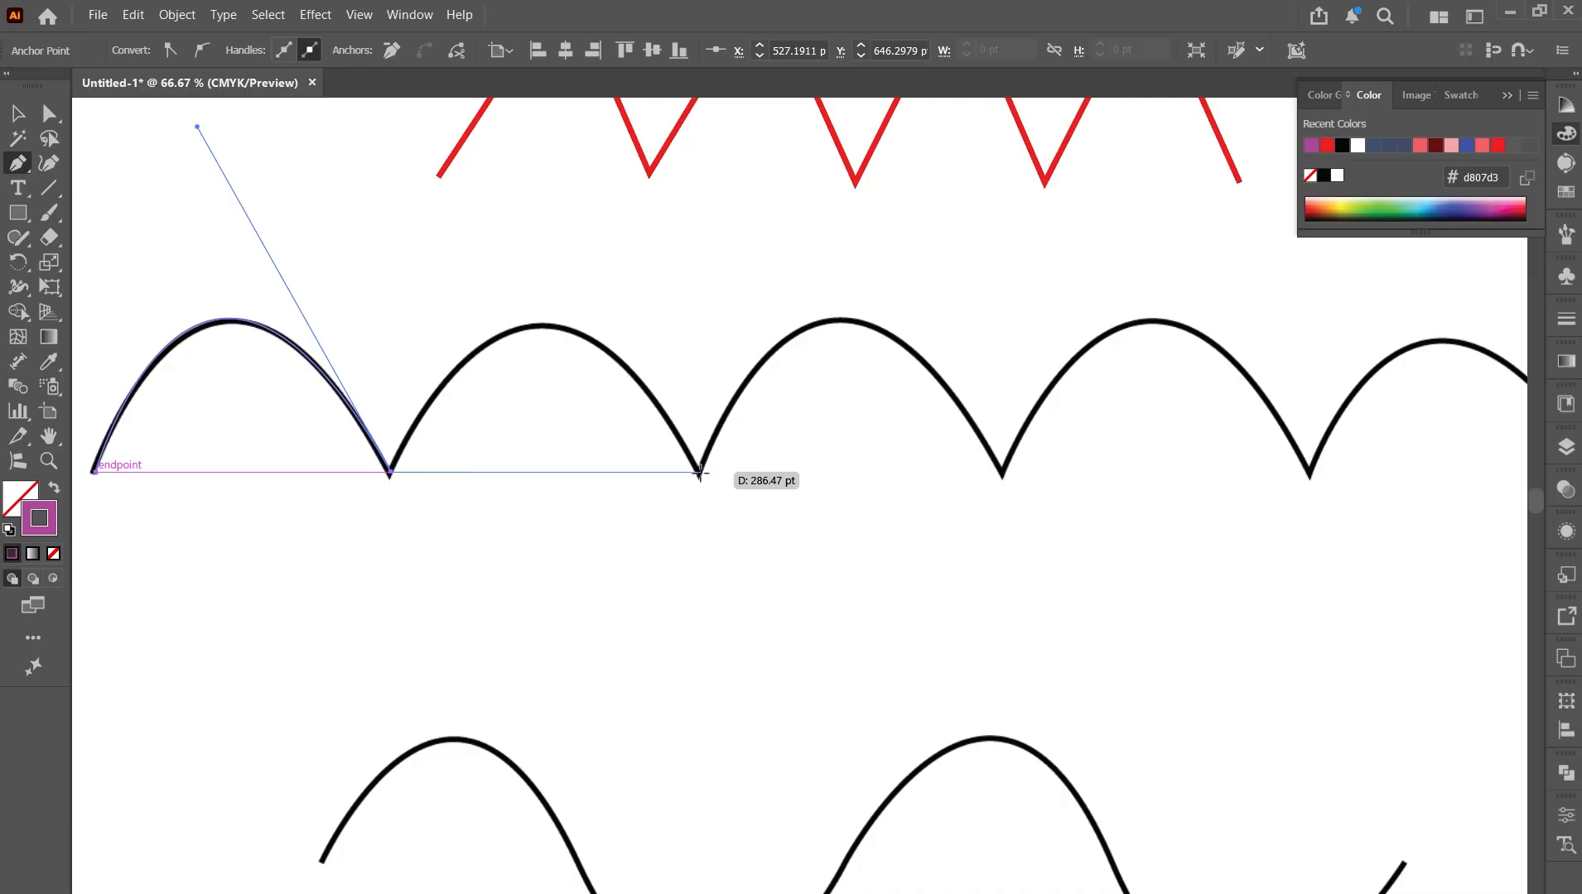
drag(700, 474, 875, 793)
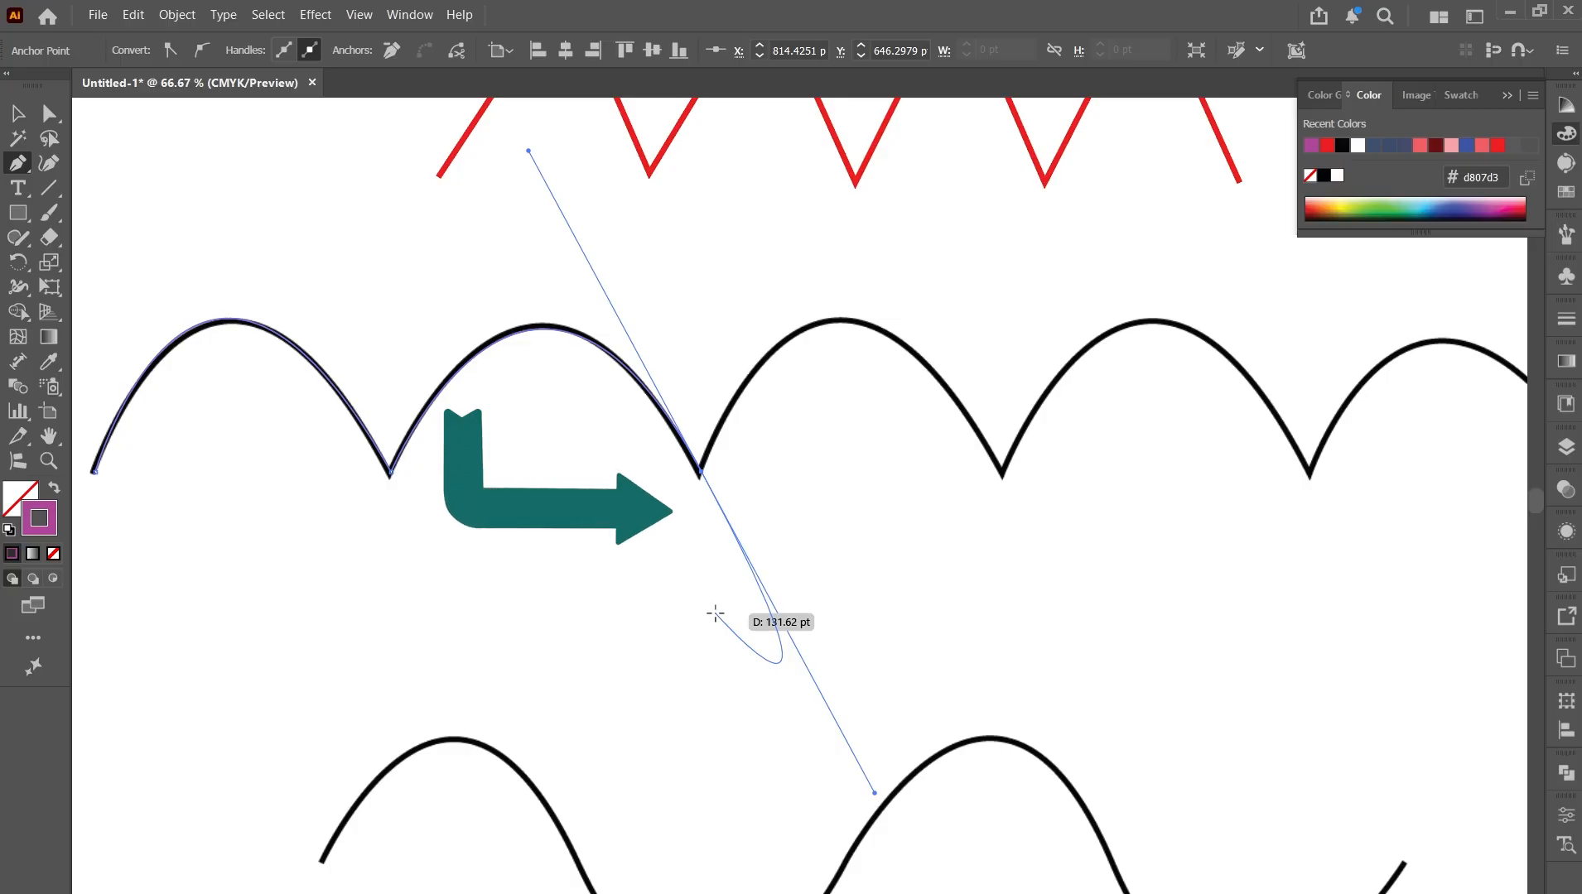
click(699, 472)
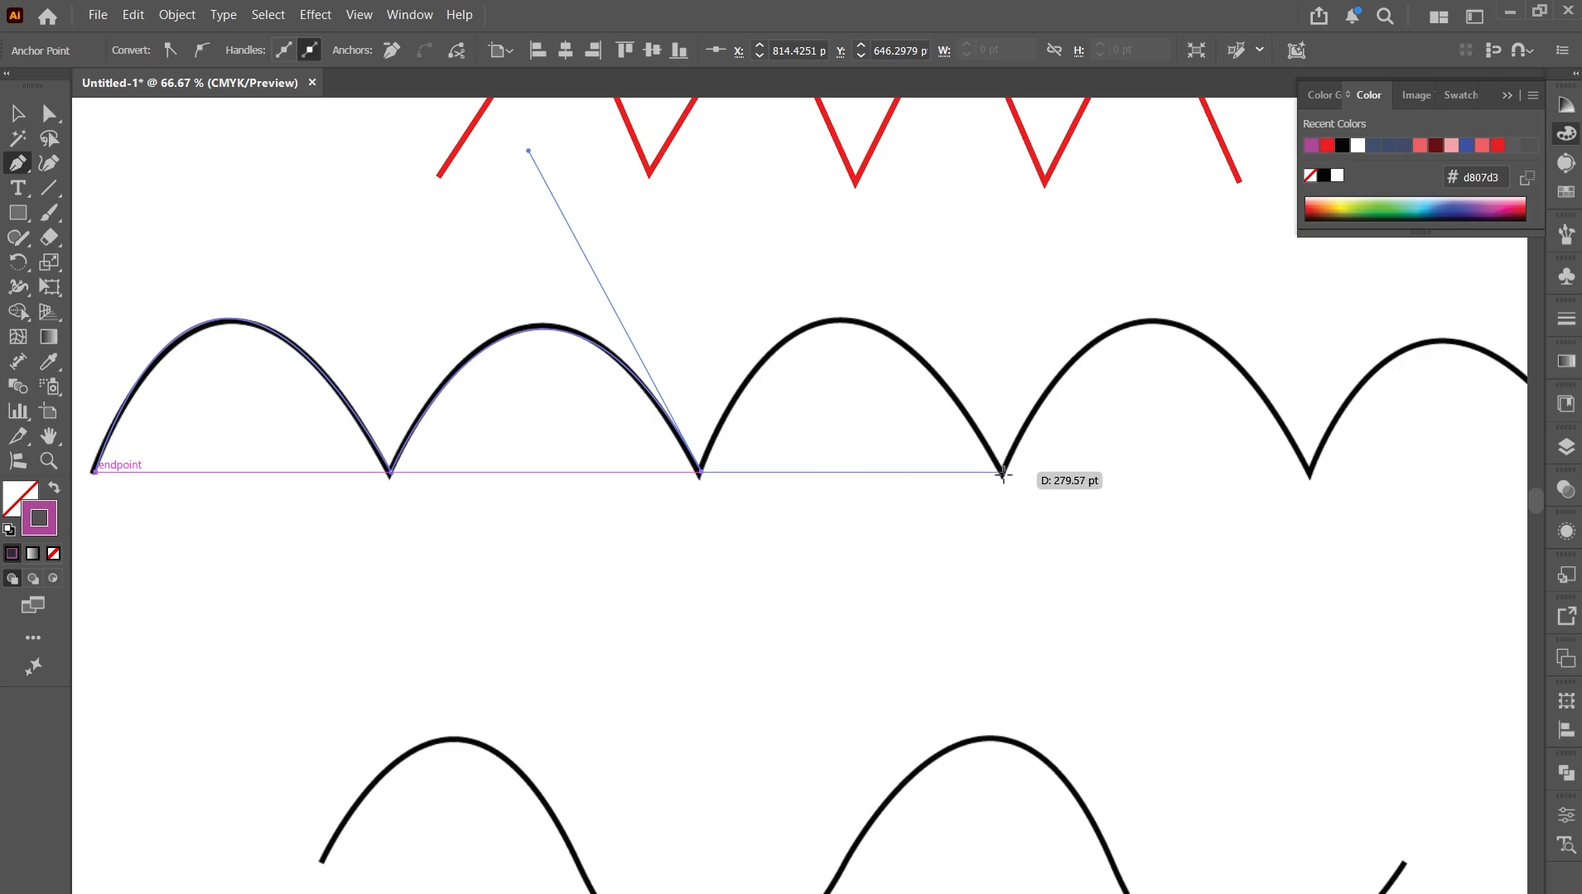
drag(1003, 473, 1186, 811)
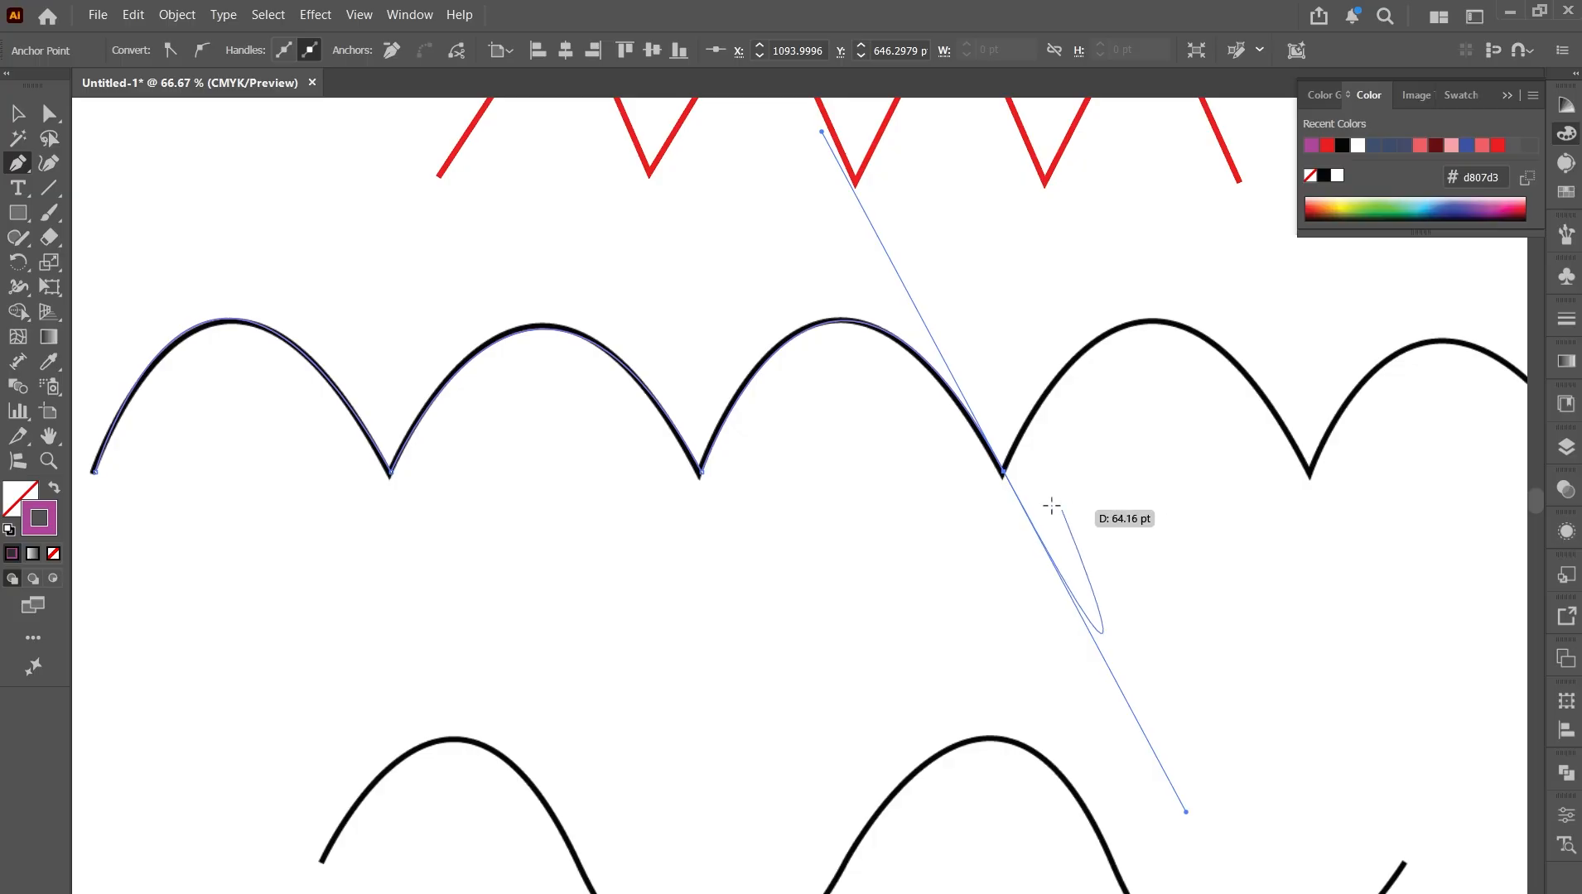
click(1003, 472)
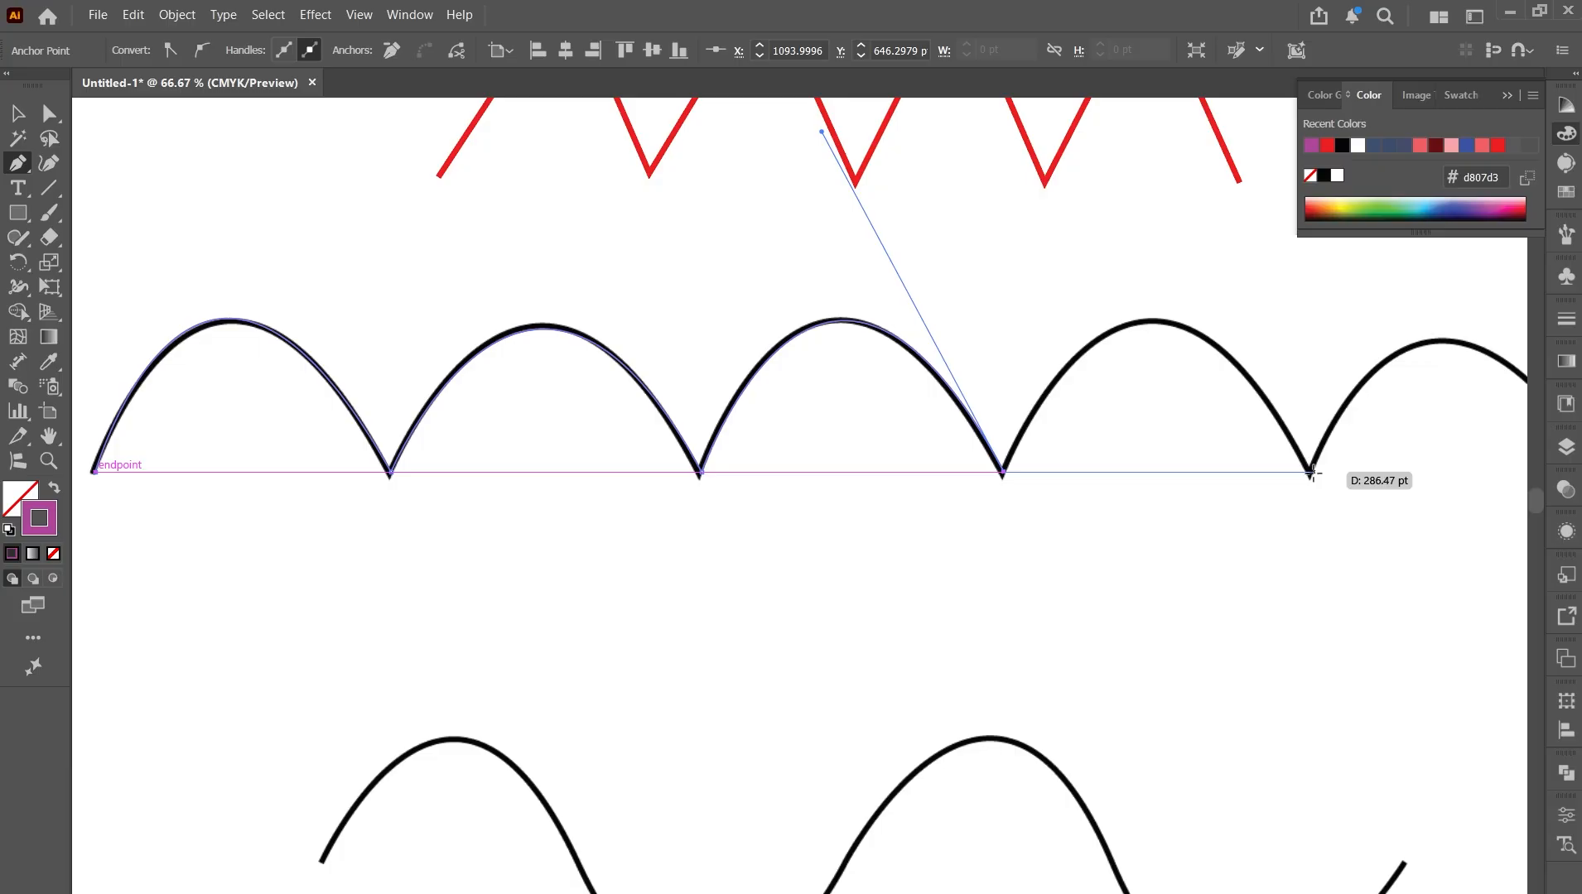
drag(1311, 473, 1482, 820)
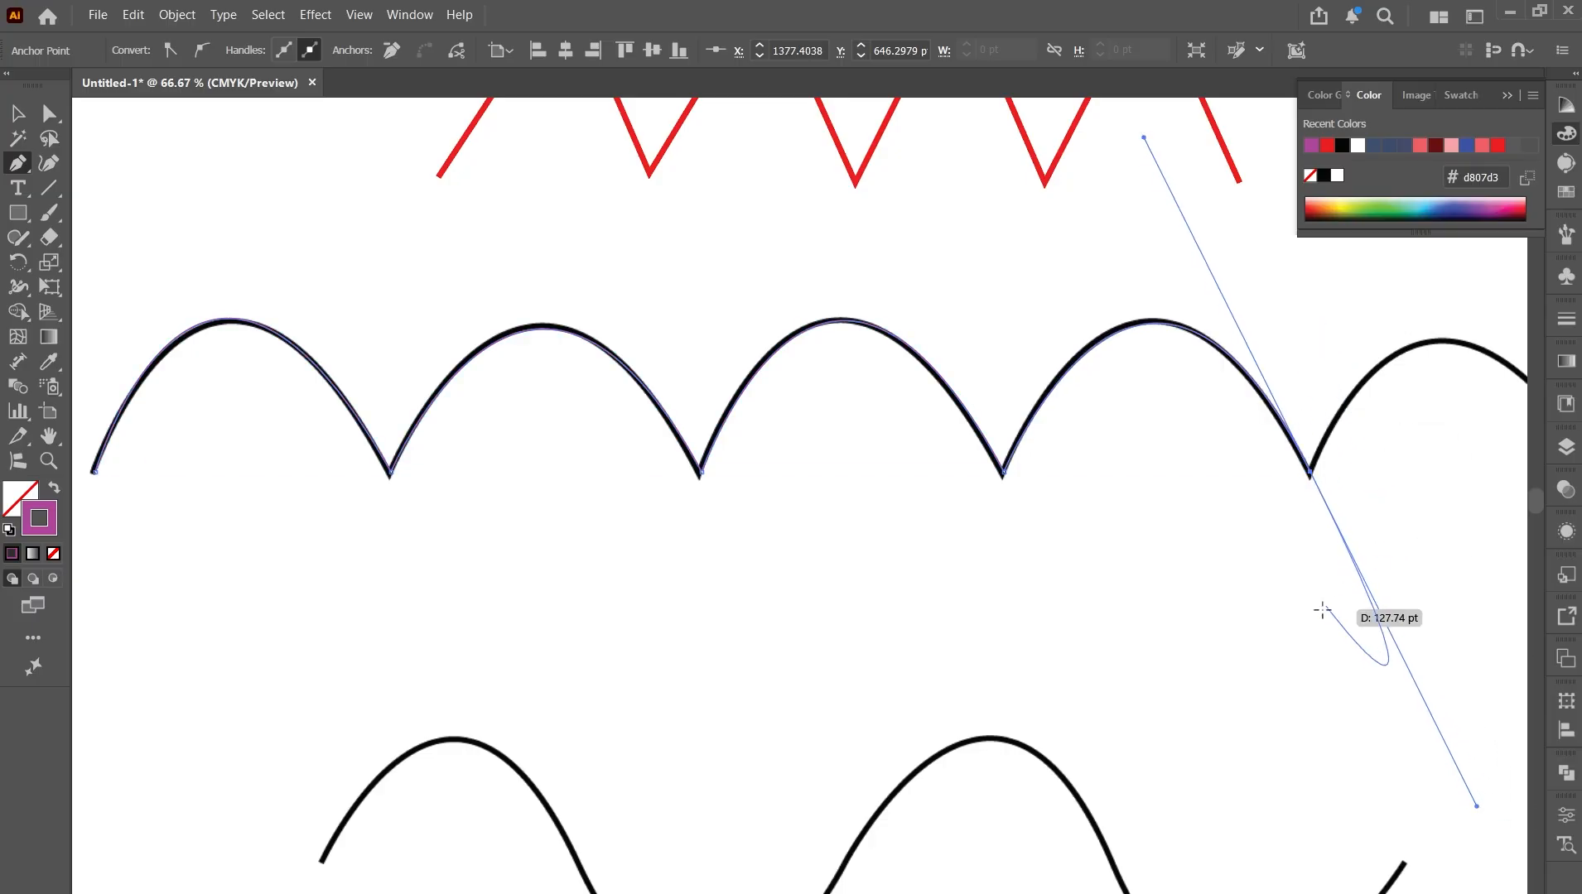
click(1310, 473)
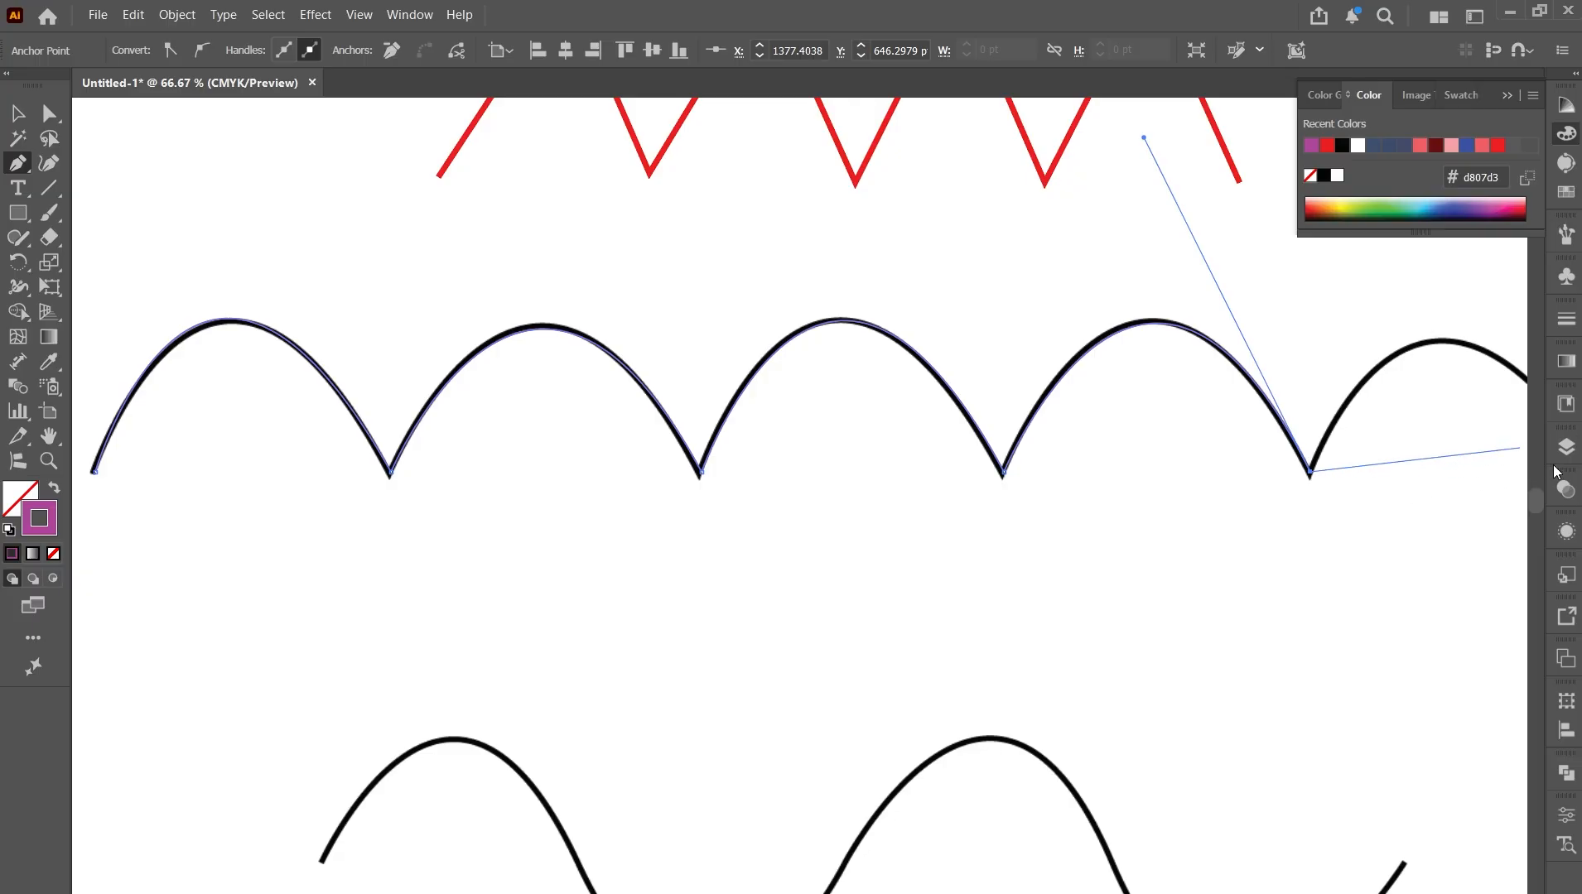
drag(1472, 513, 1090, 520)
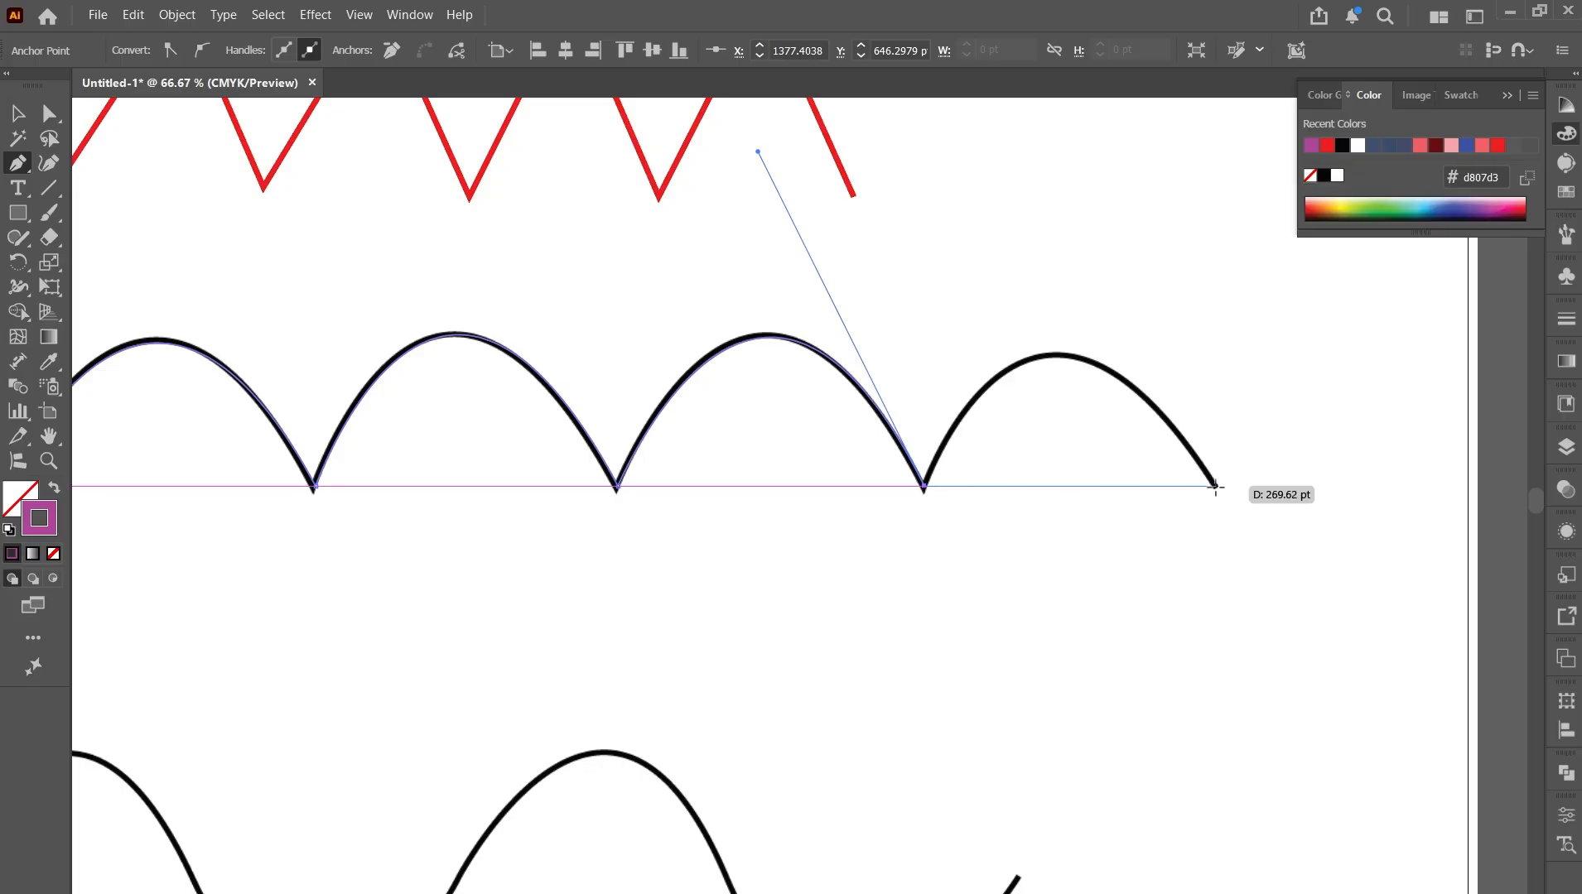
drag(1214, 487, 1393, 777)
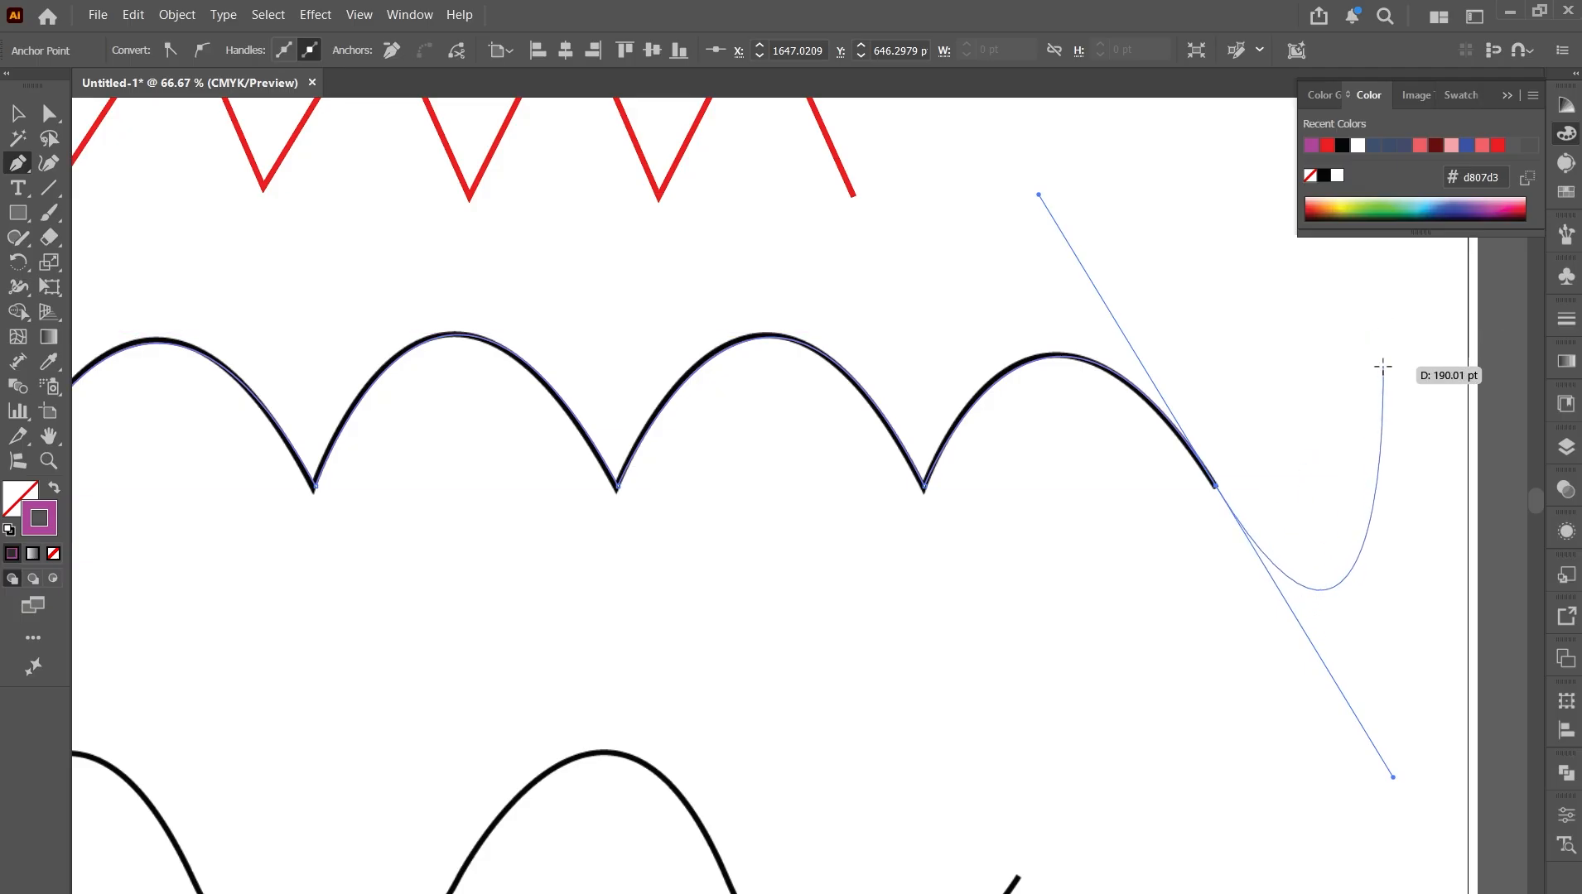
key(Escape)
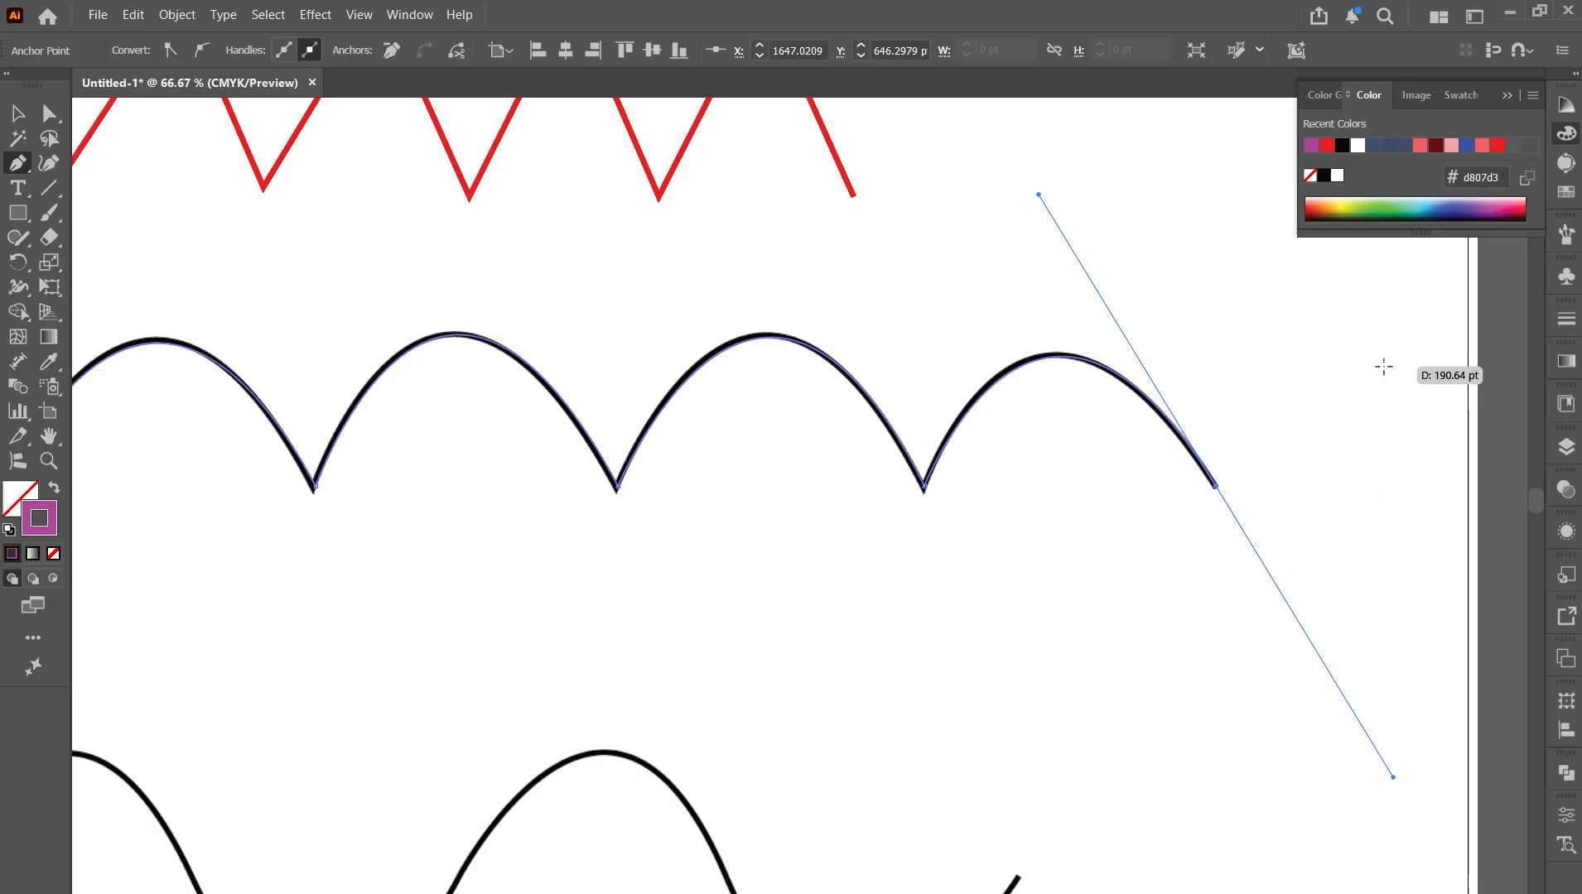
key(ctrl+shift+a)
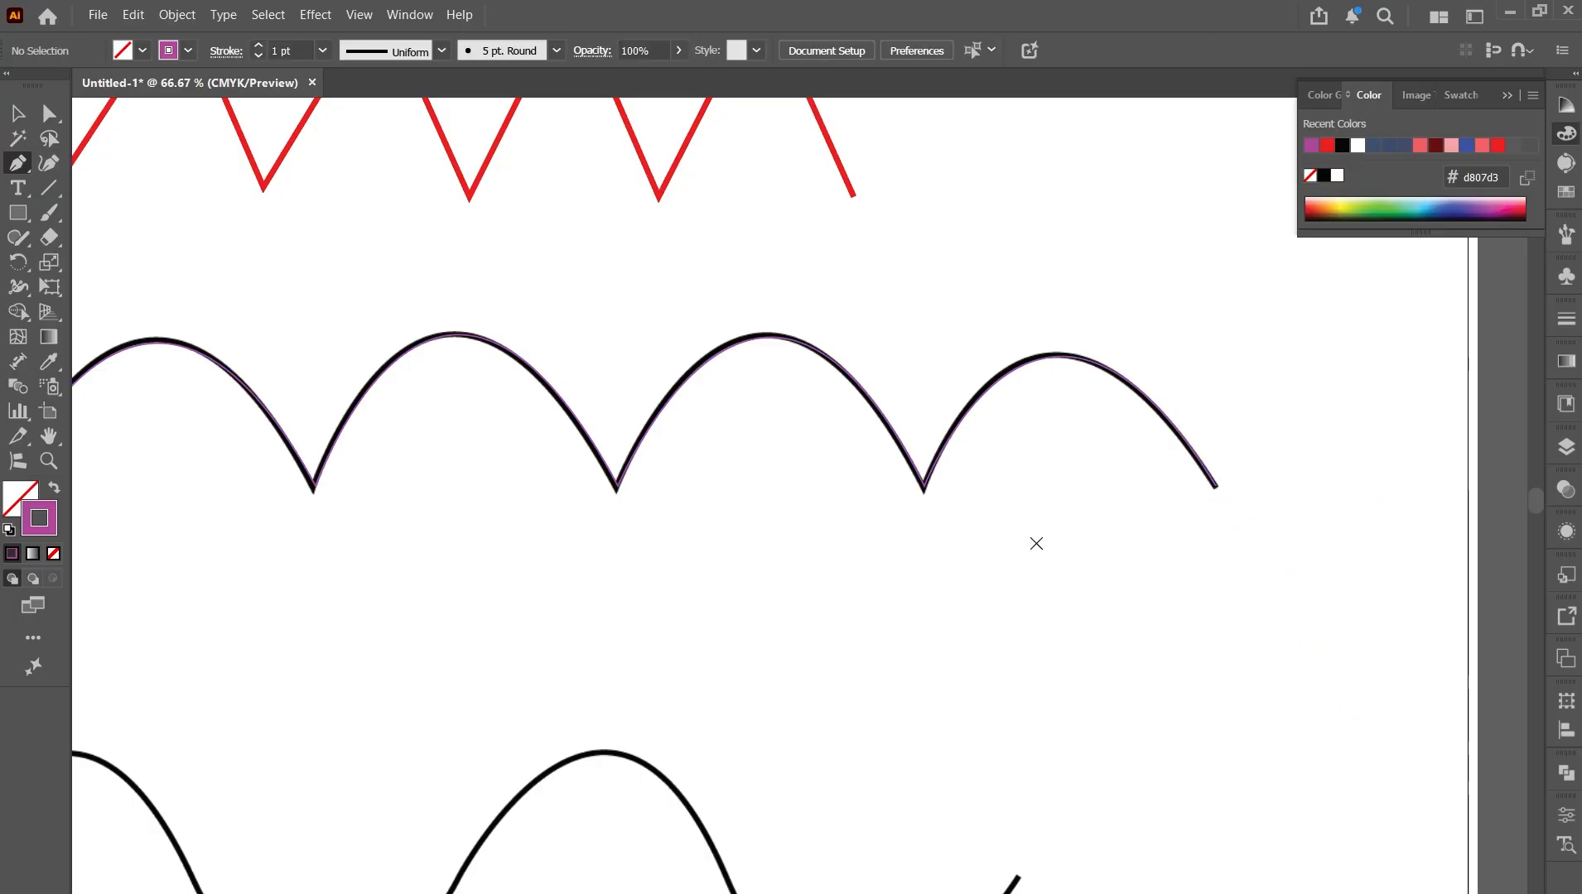
Move the red zigzag path up so that it lies over the black zigzag line in the image.
drag(856, 586, 1053, 626)
scroll(1055, 615, down, 1)
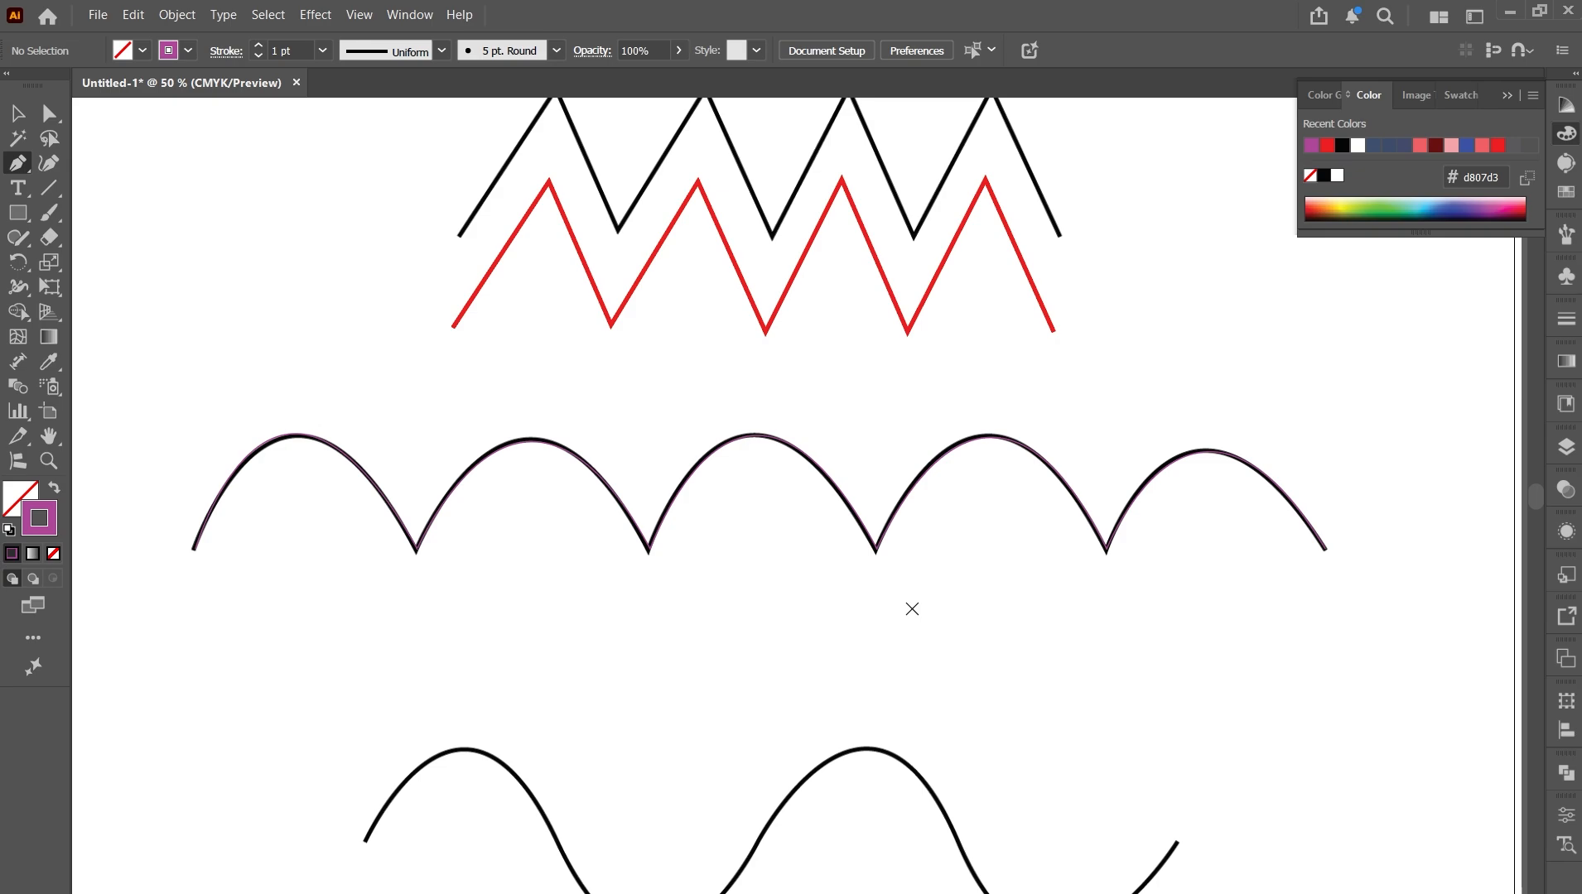
key(v)
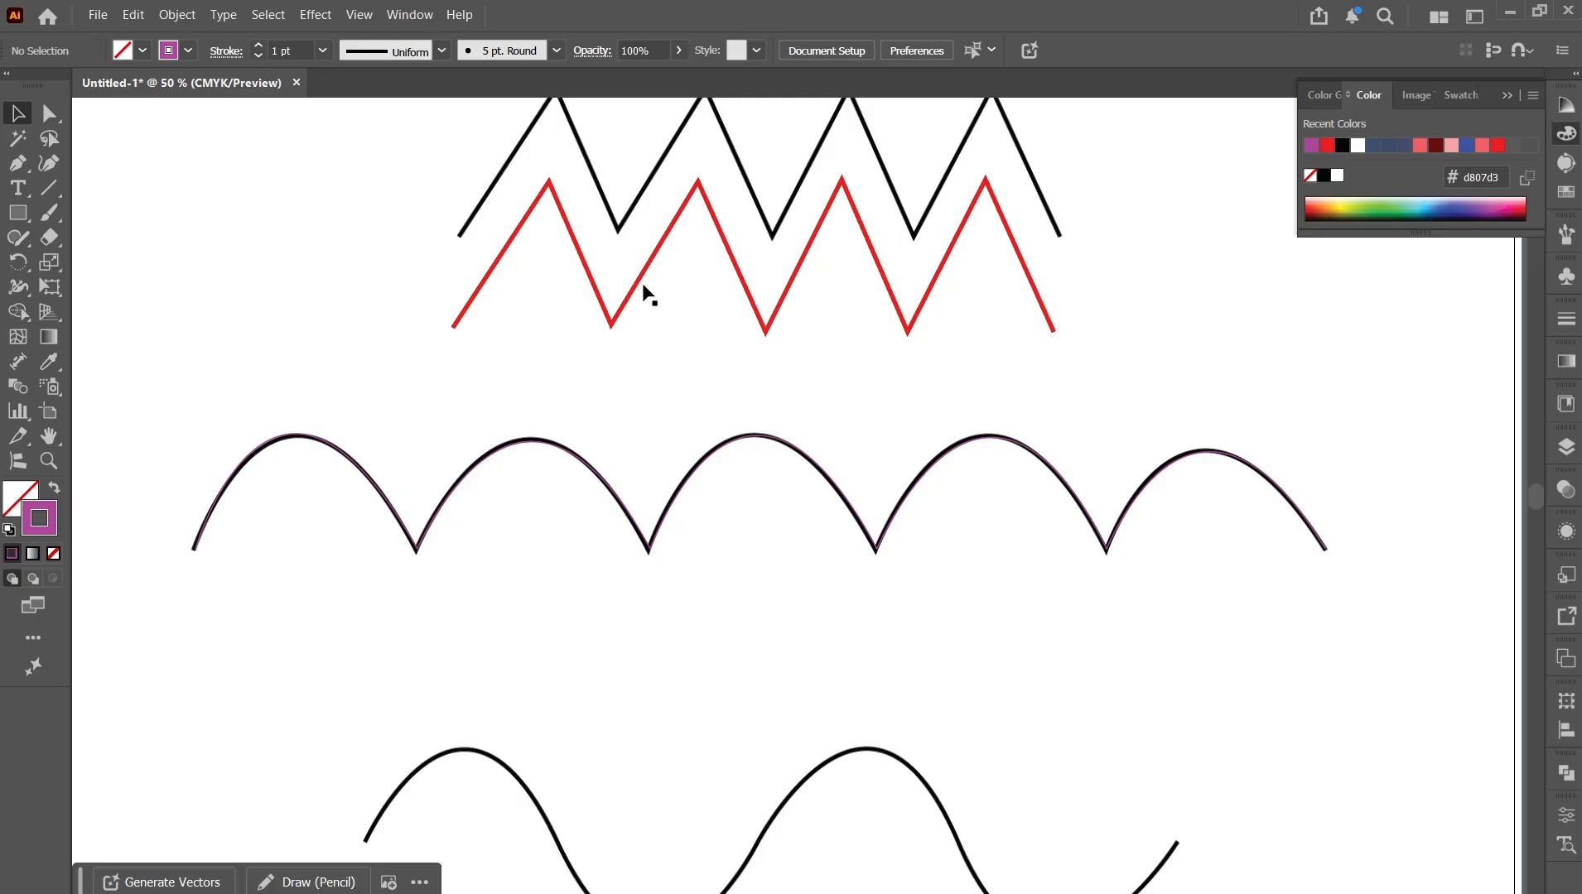
click(725, 246)
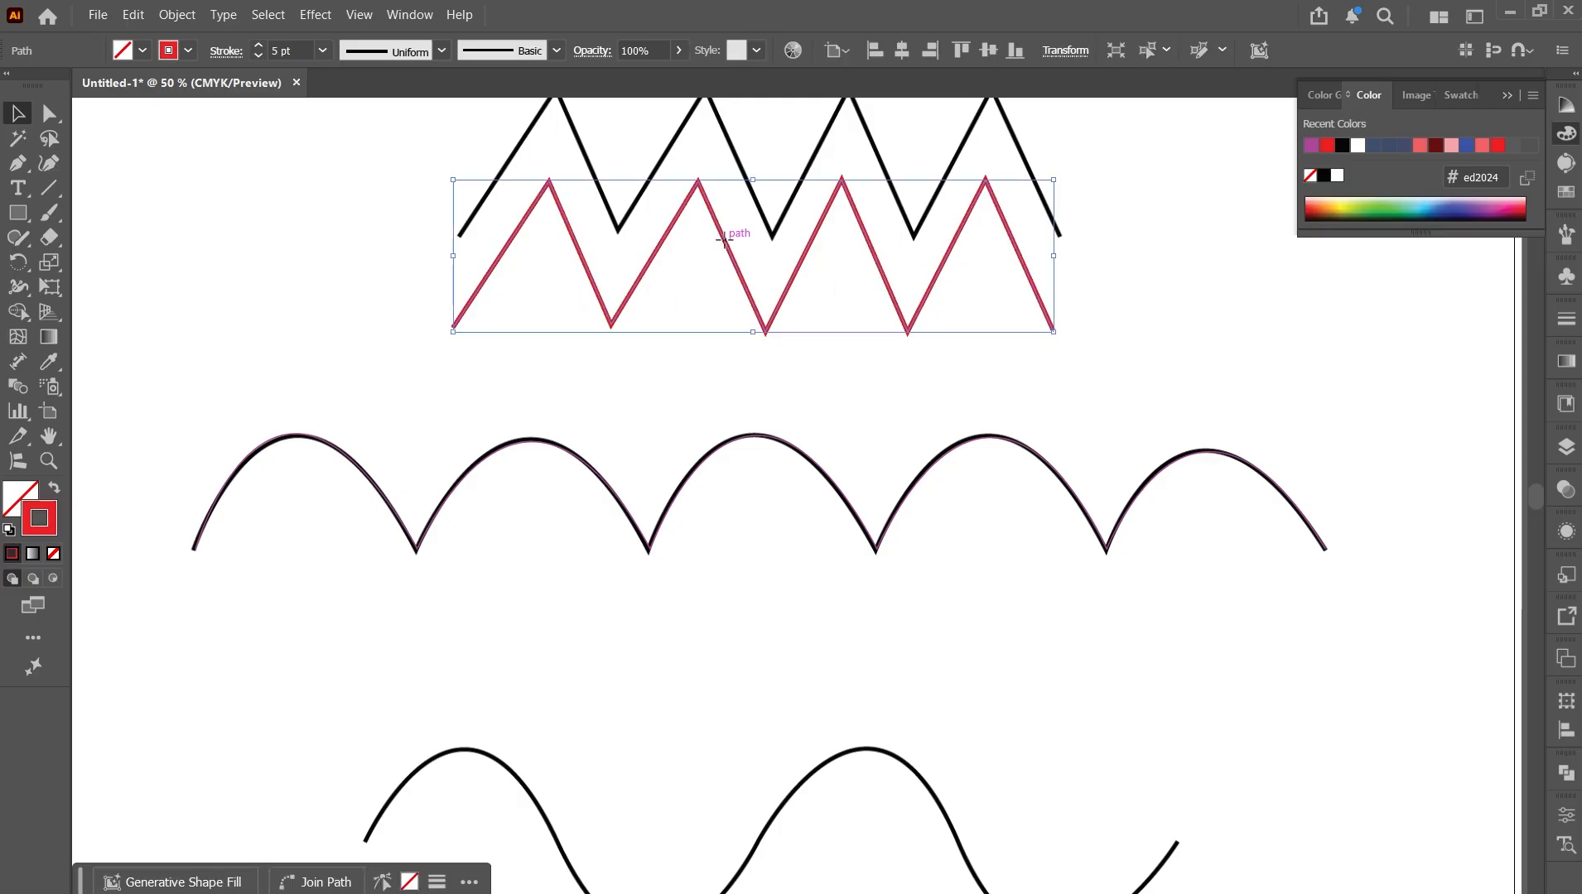
drag(725, 239, 728, 152)
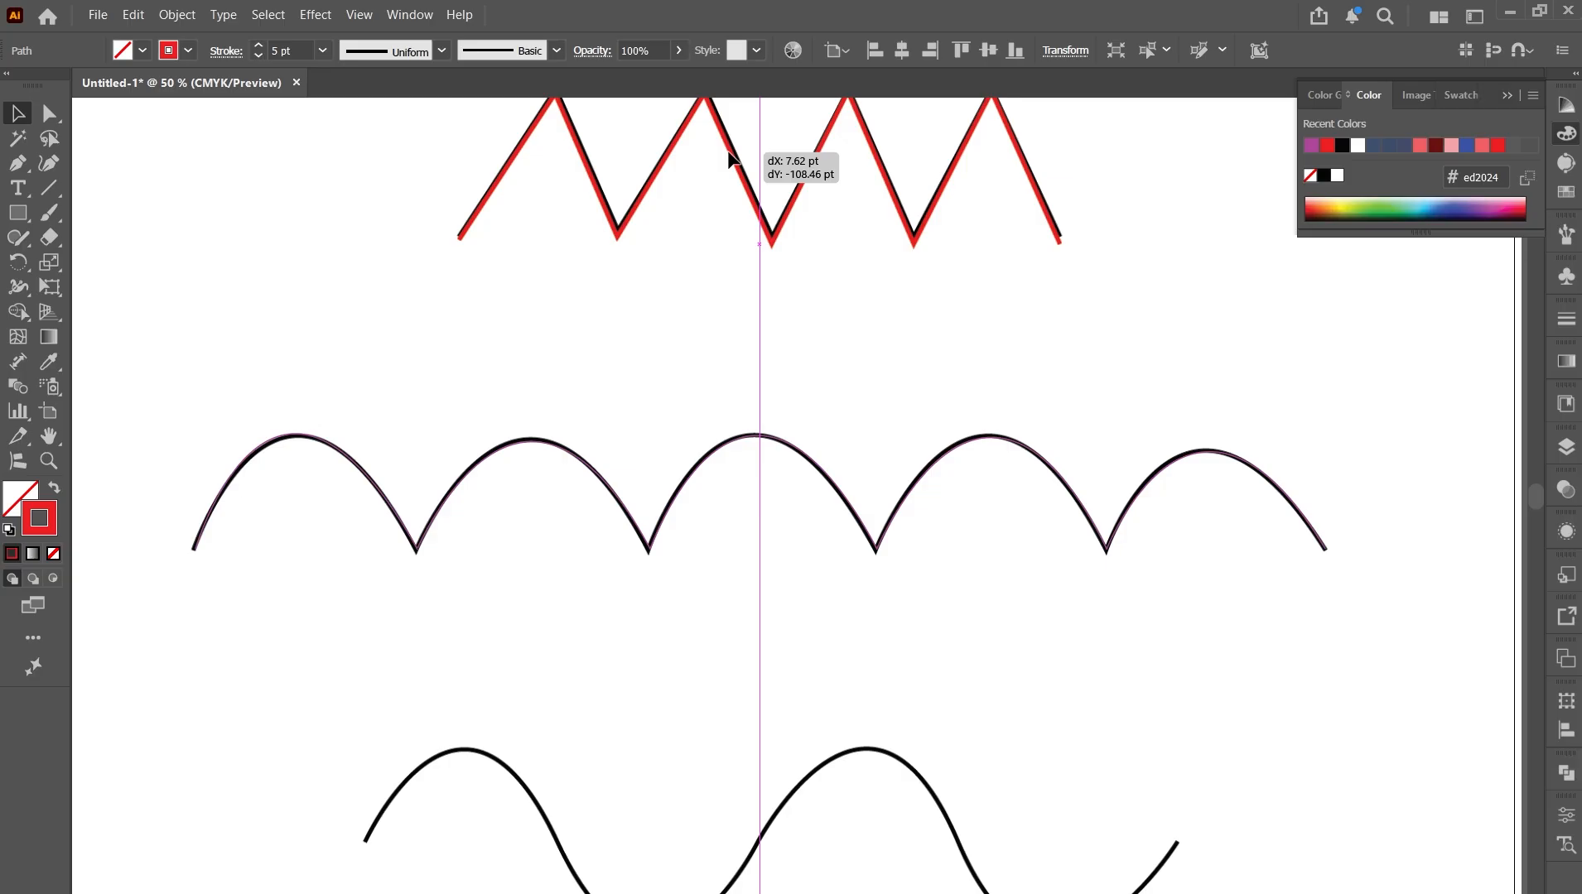
drag(728, 153, 729, 153)
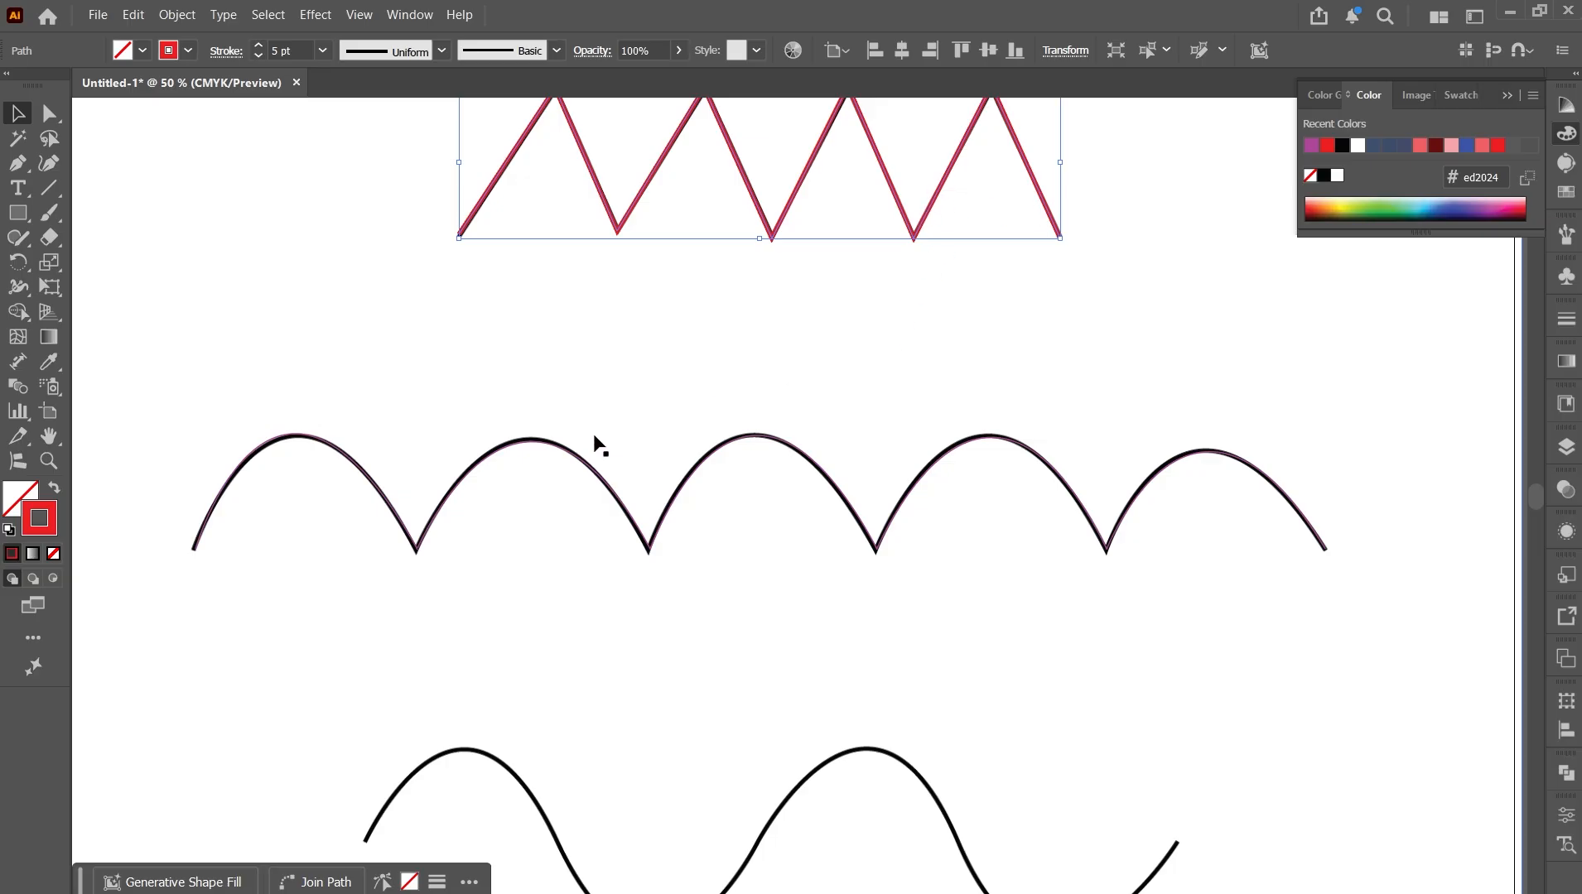
Set the stroke weight of the magenta arch path to 6 pt and deselect the path.
click(614, 492)
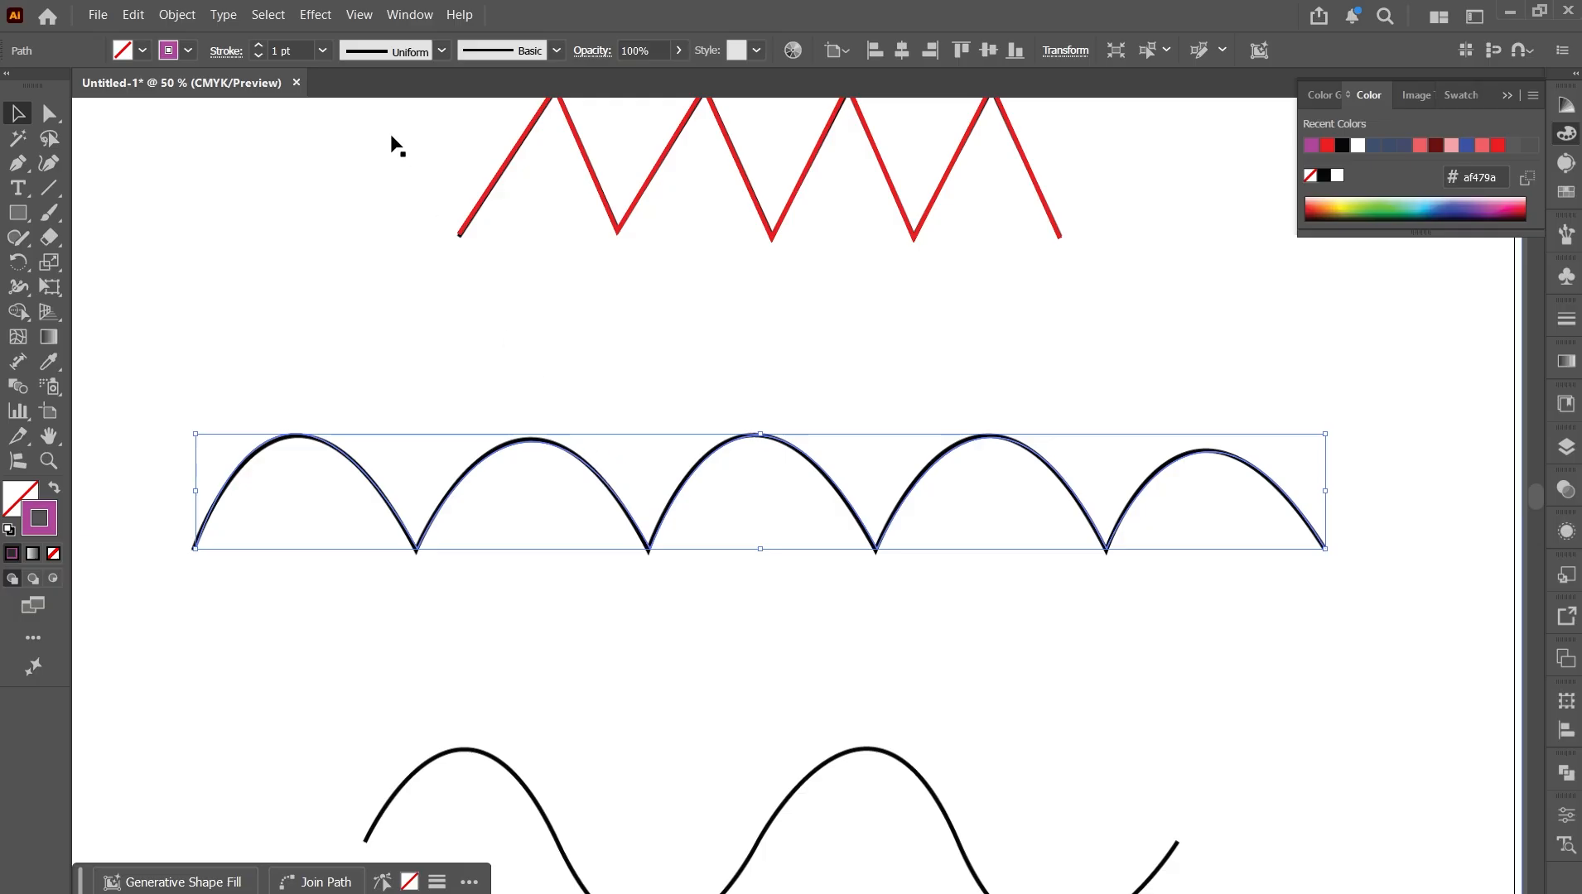
click(323, 51)
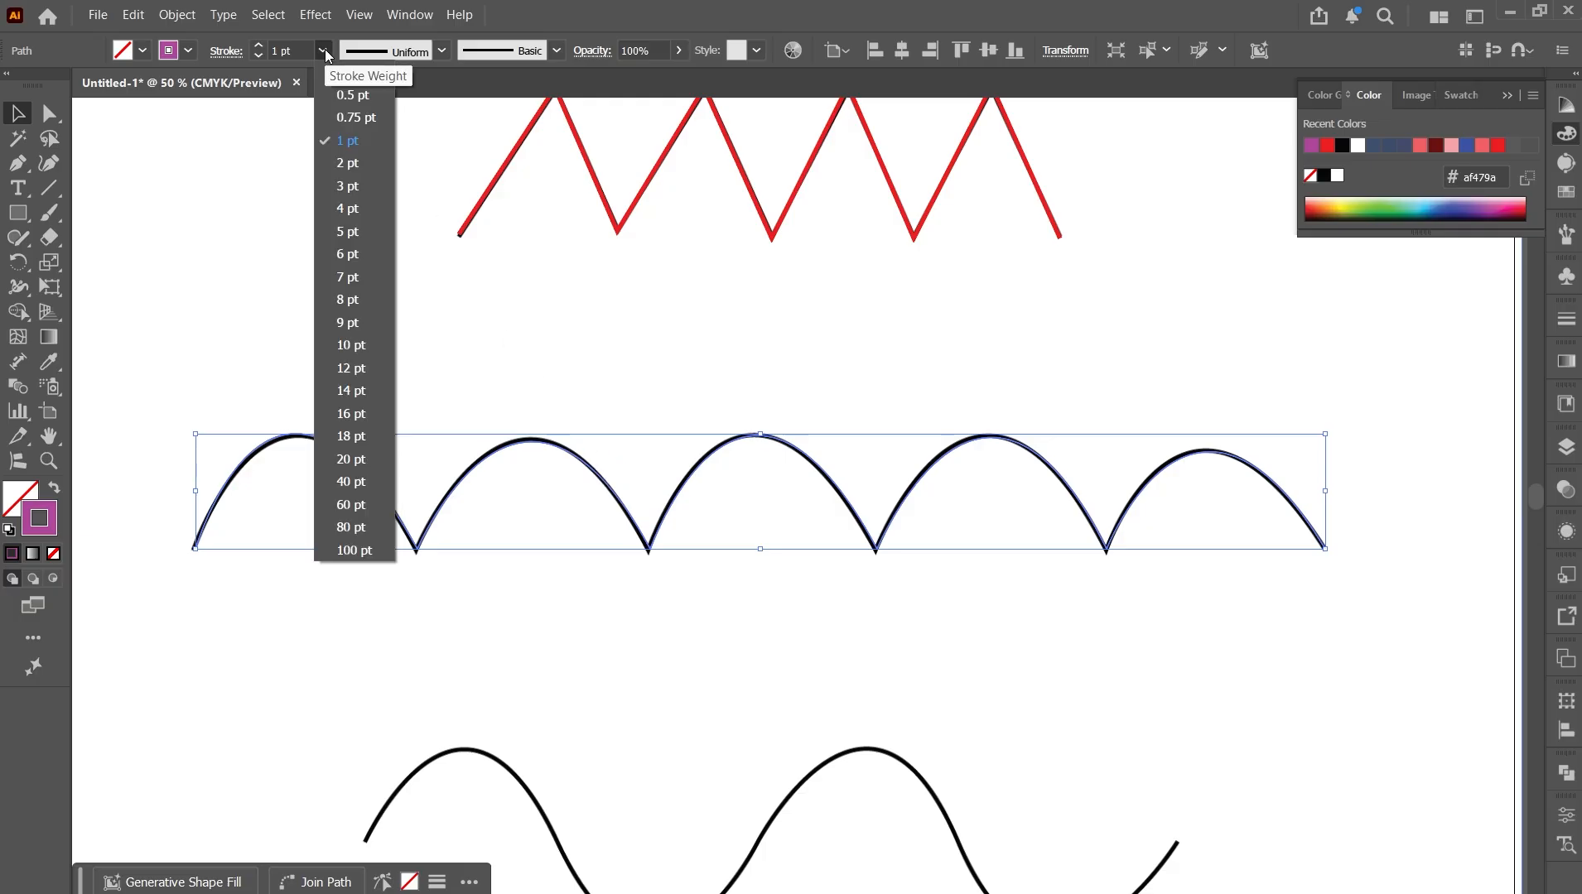
click(365, 254)
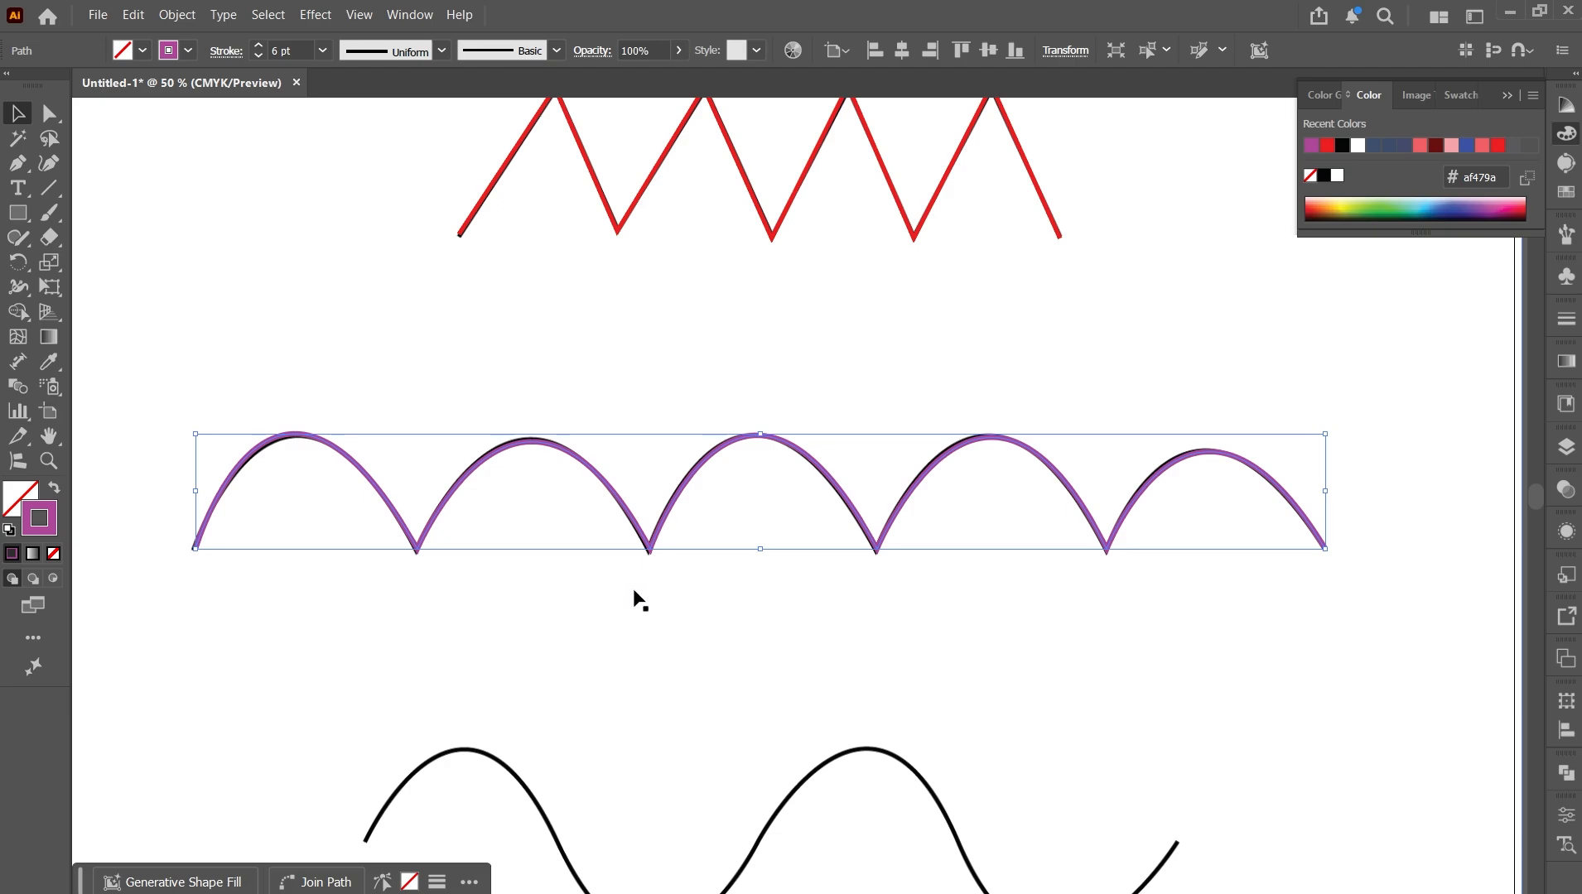
click(861, 495)
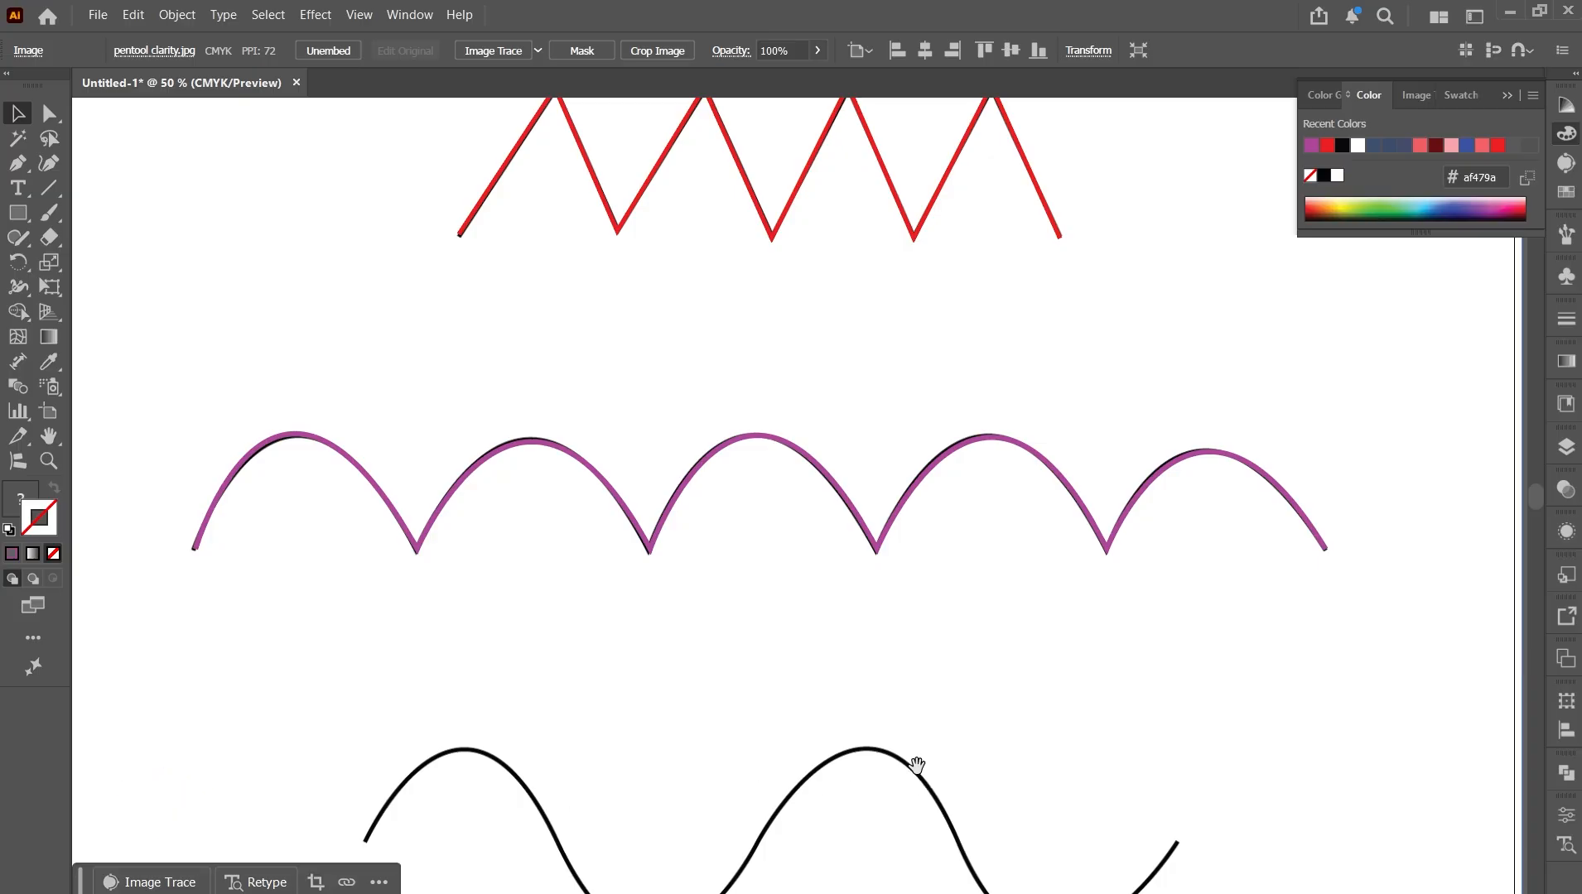
Set up the Pen tool with no fill and a cyan stroke, colour 00e7ff, for tracing the wave line.
scroll(890, 621, down, 5)
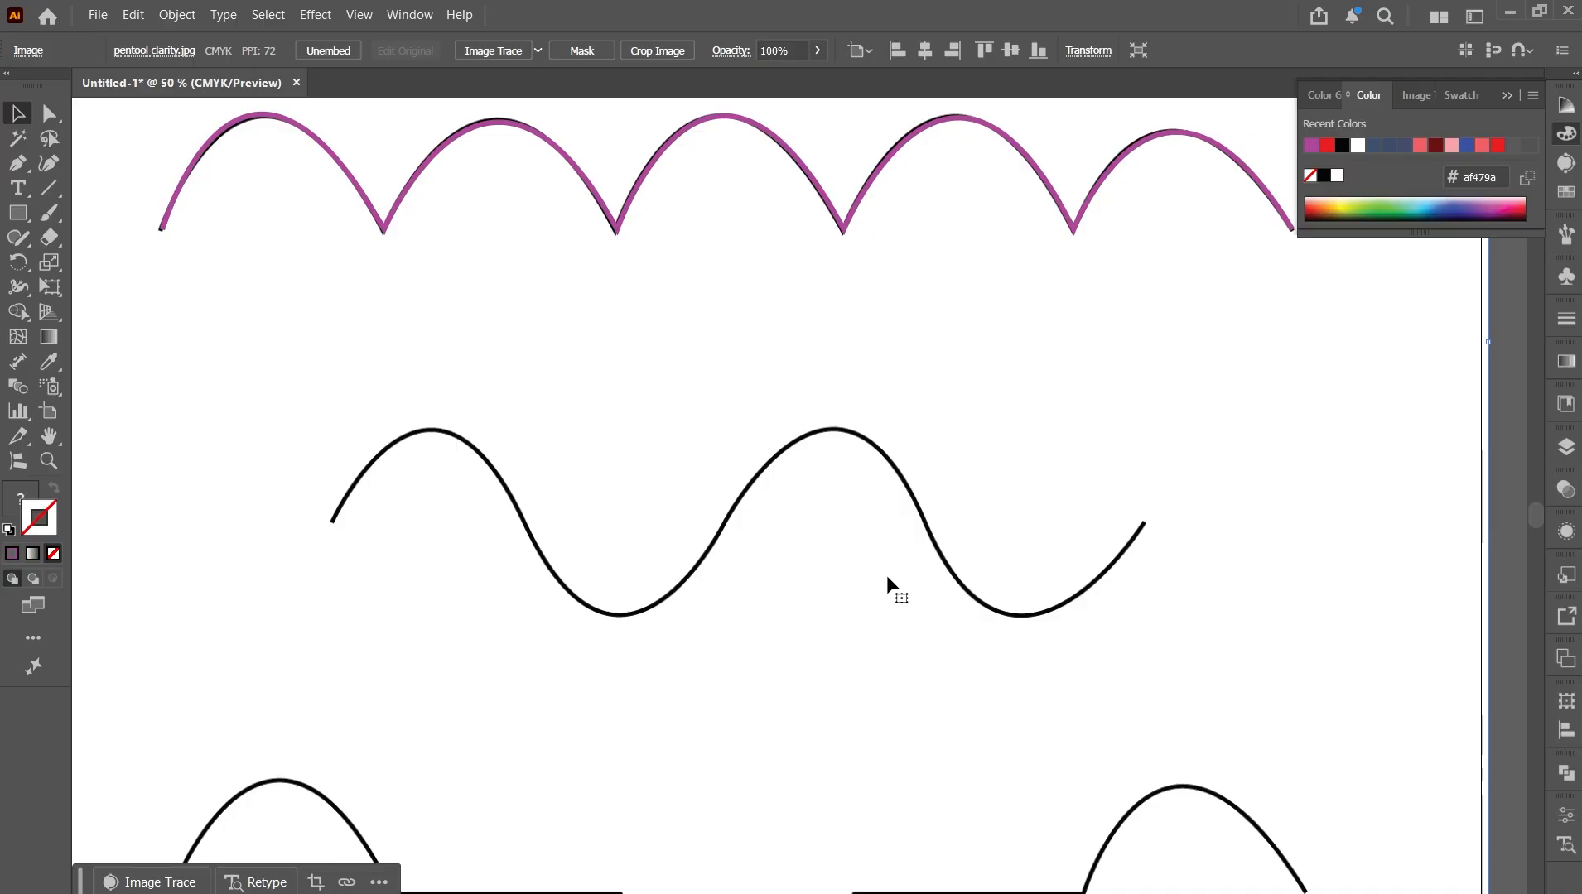
scroll(868, 562, up, 1)
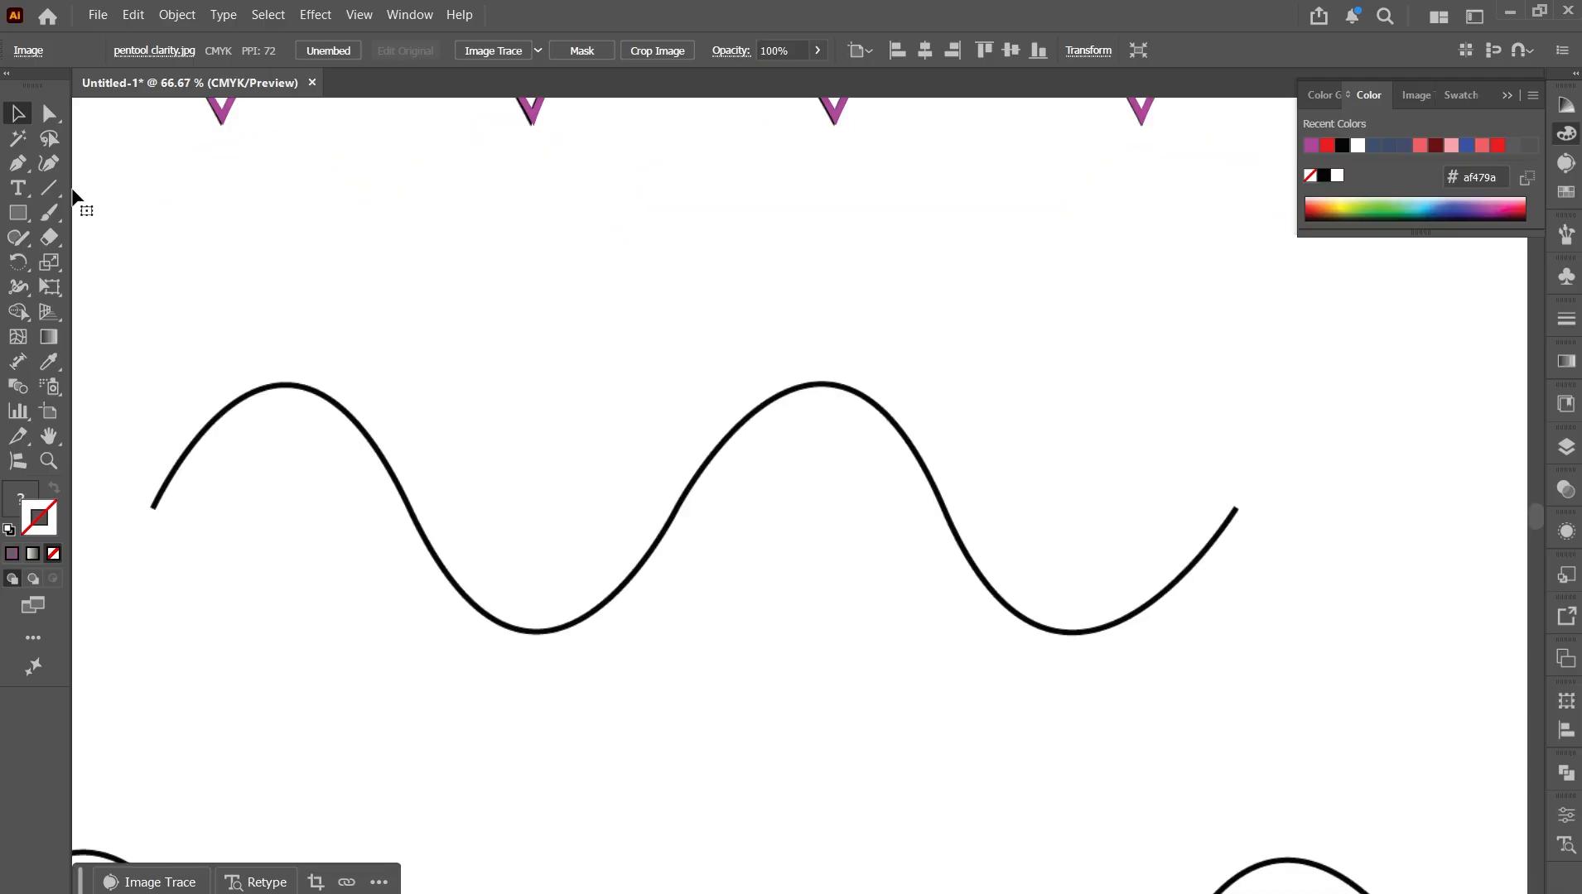
click(25, 166)
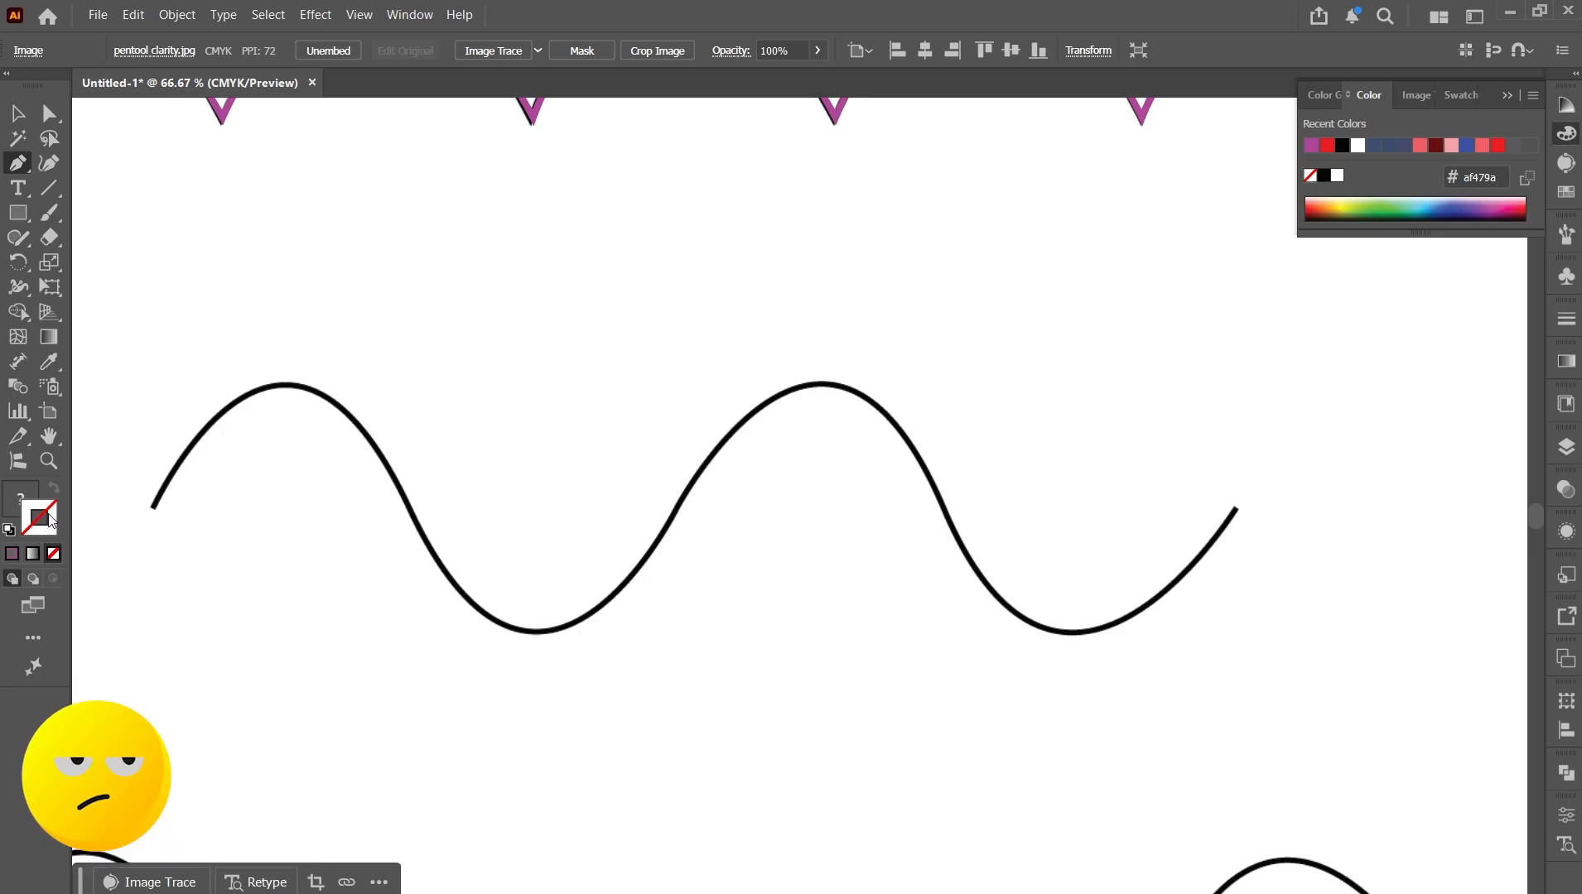
click(135, 565)
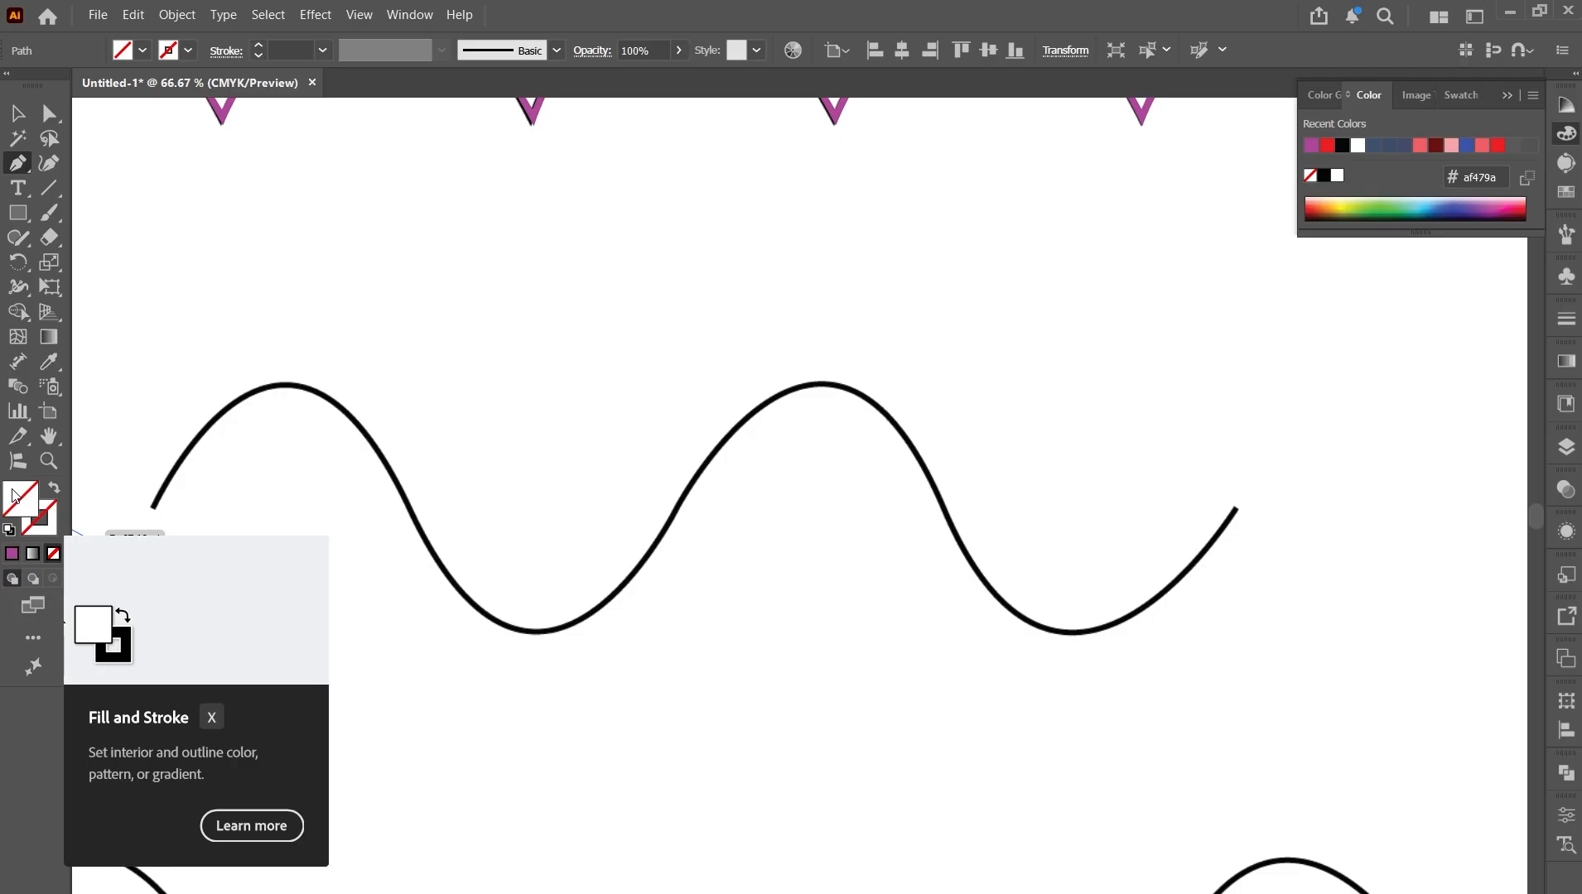
click(29, 507)
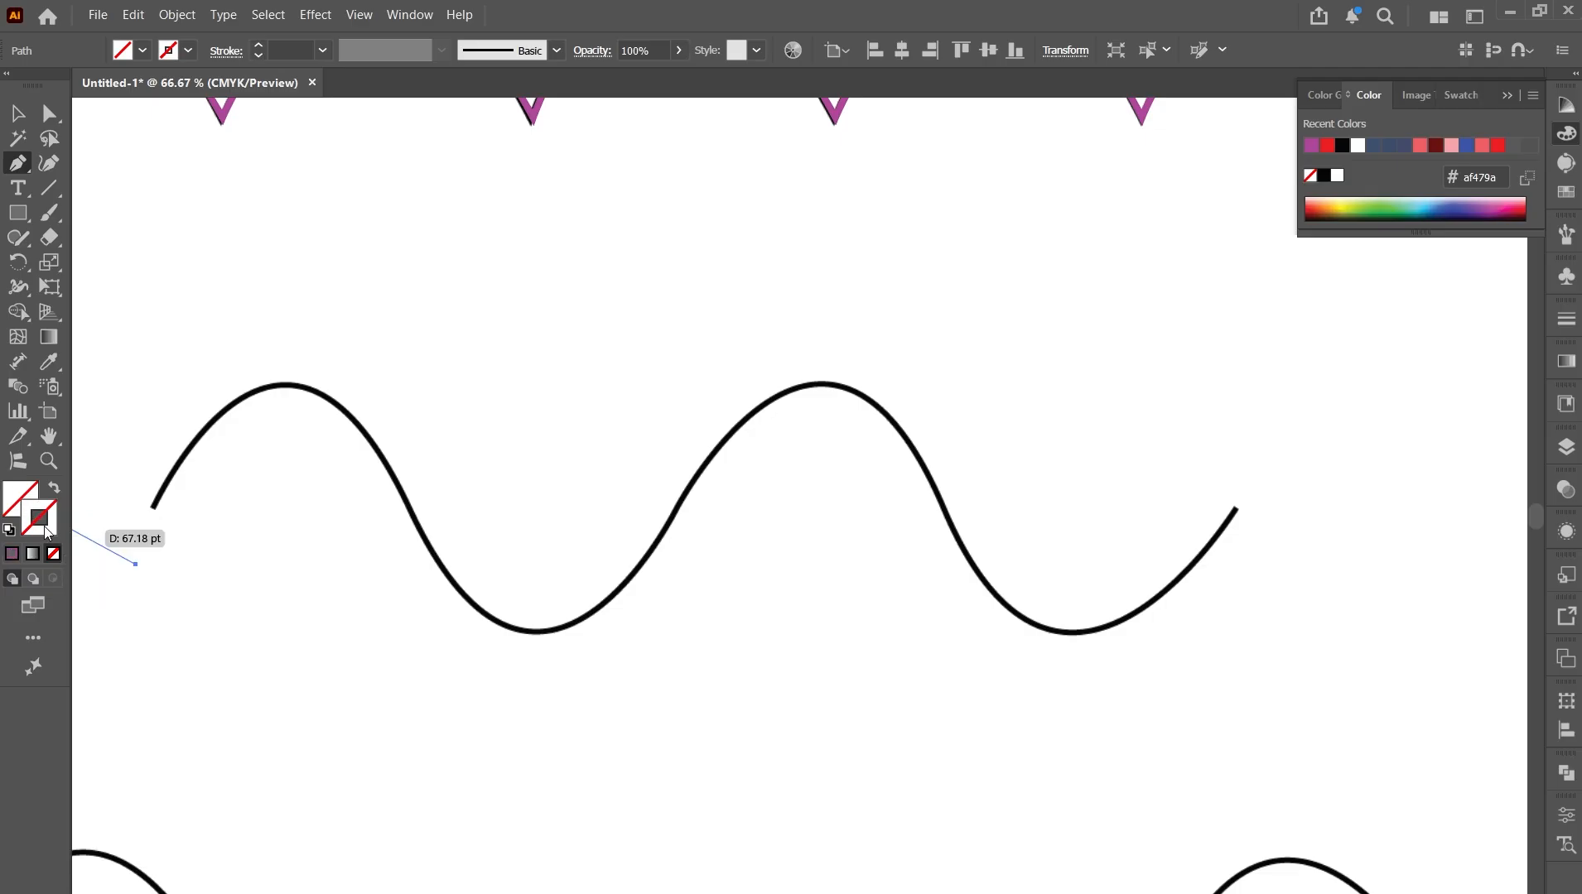
double_click(47, 533)
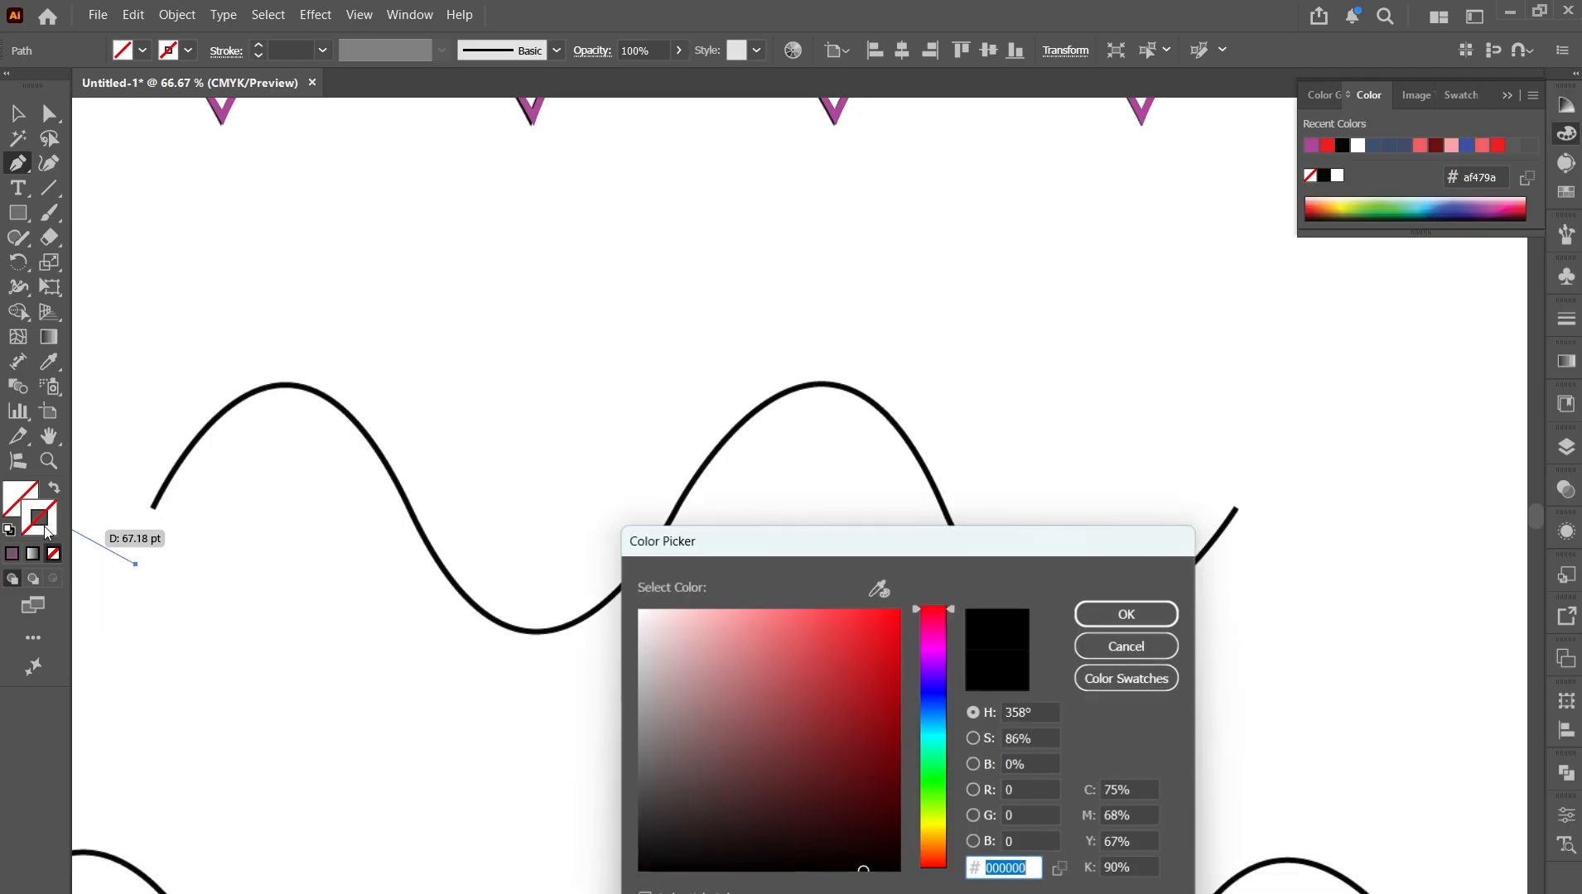
click(941, 732)
drag(868, 666, 908, 597)
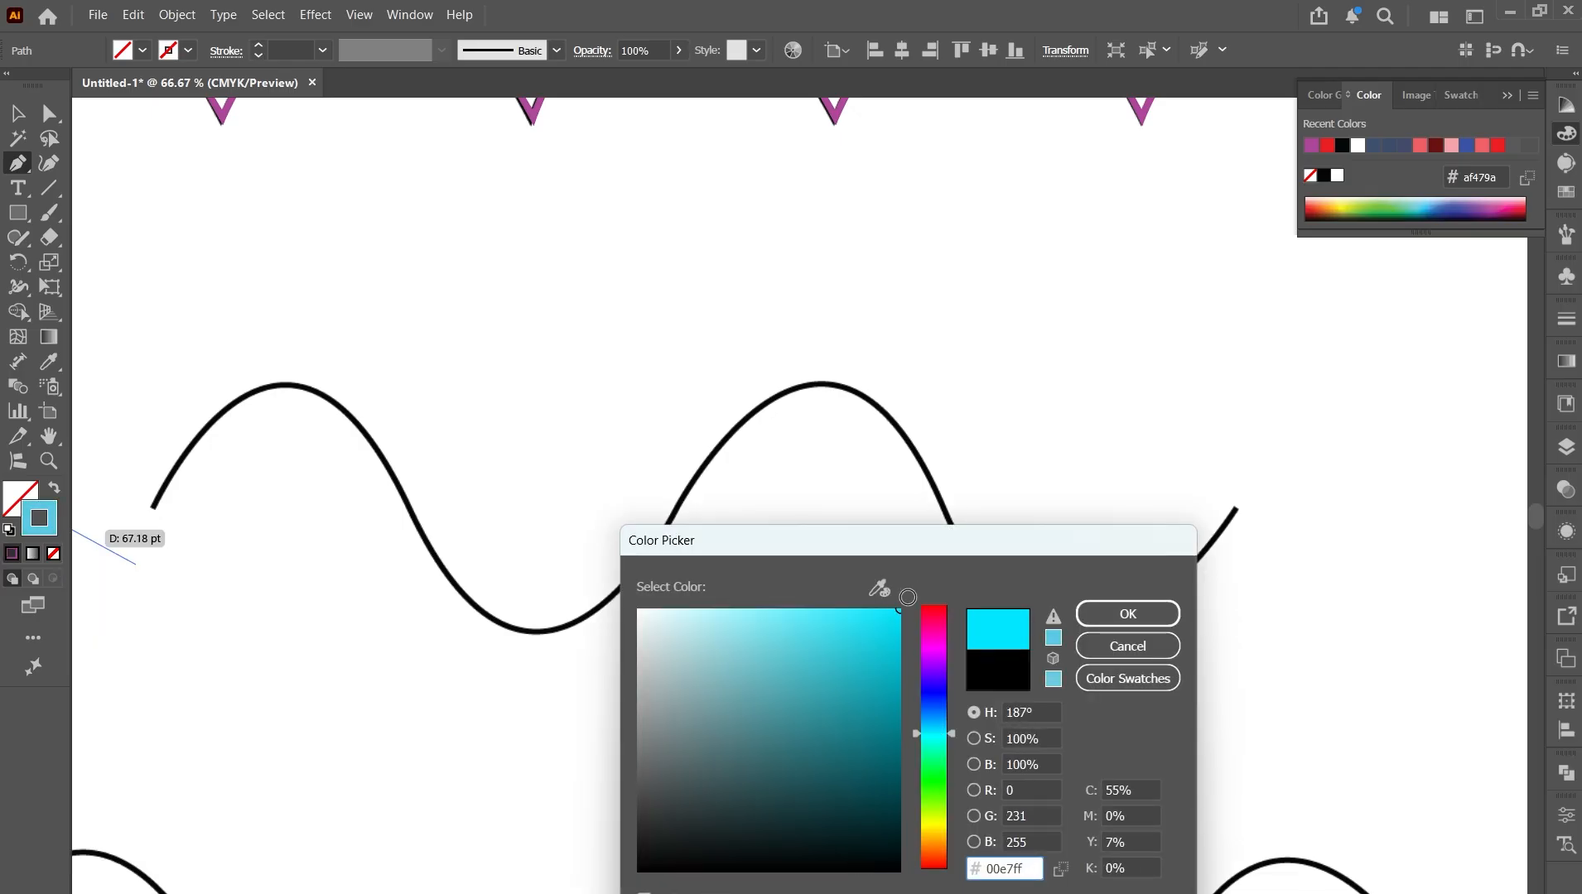
click(1131, 617)
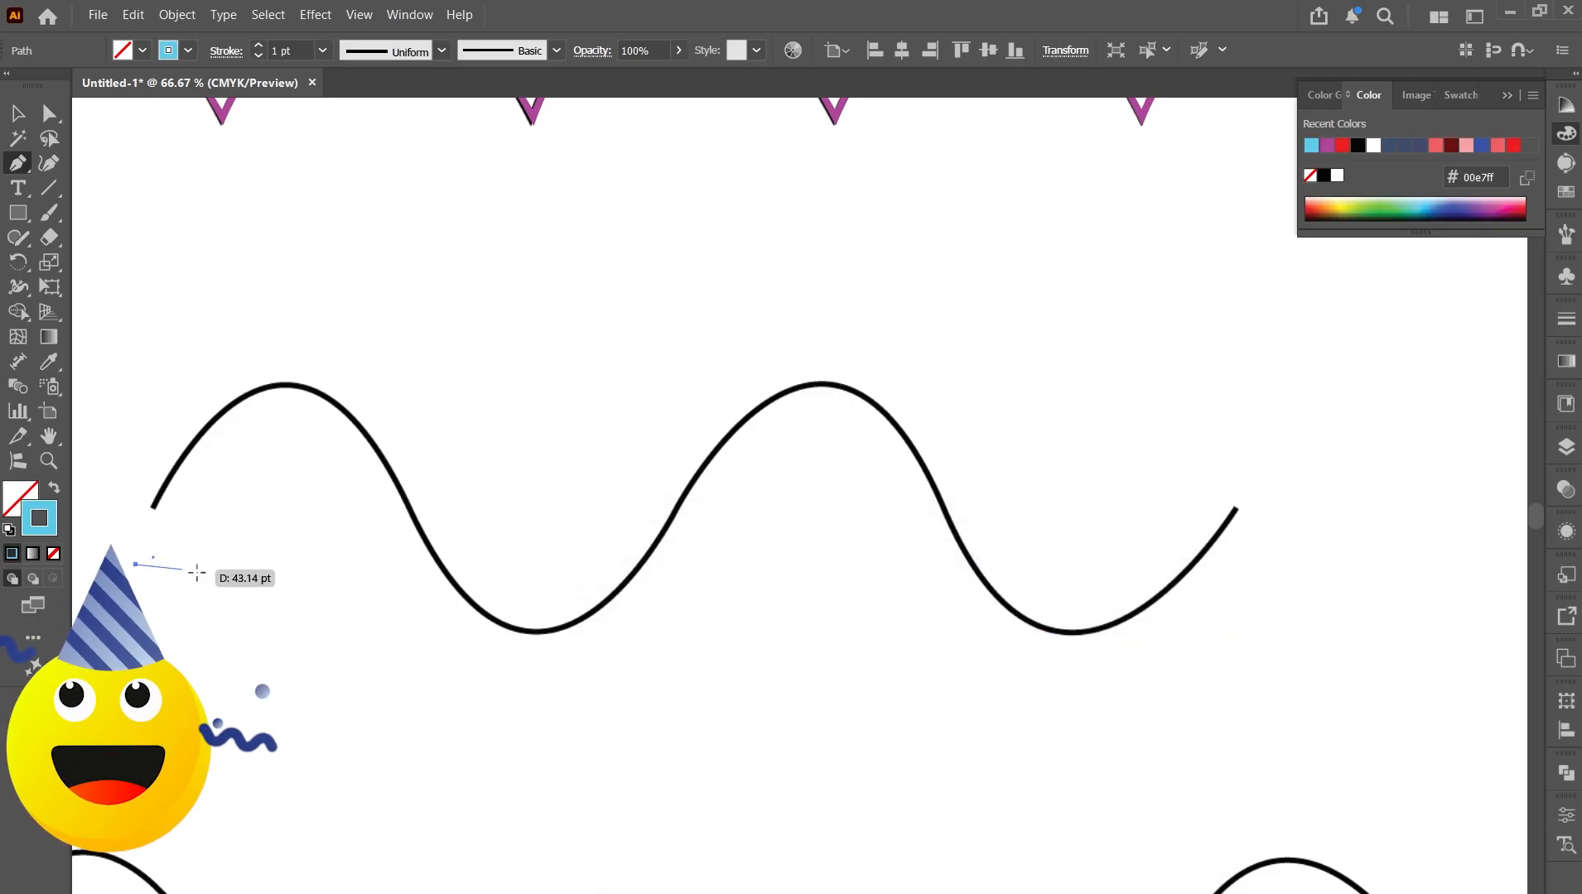
key(Escape)
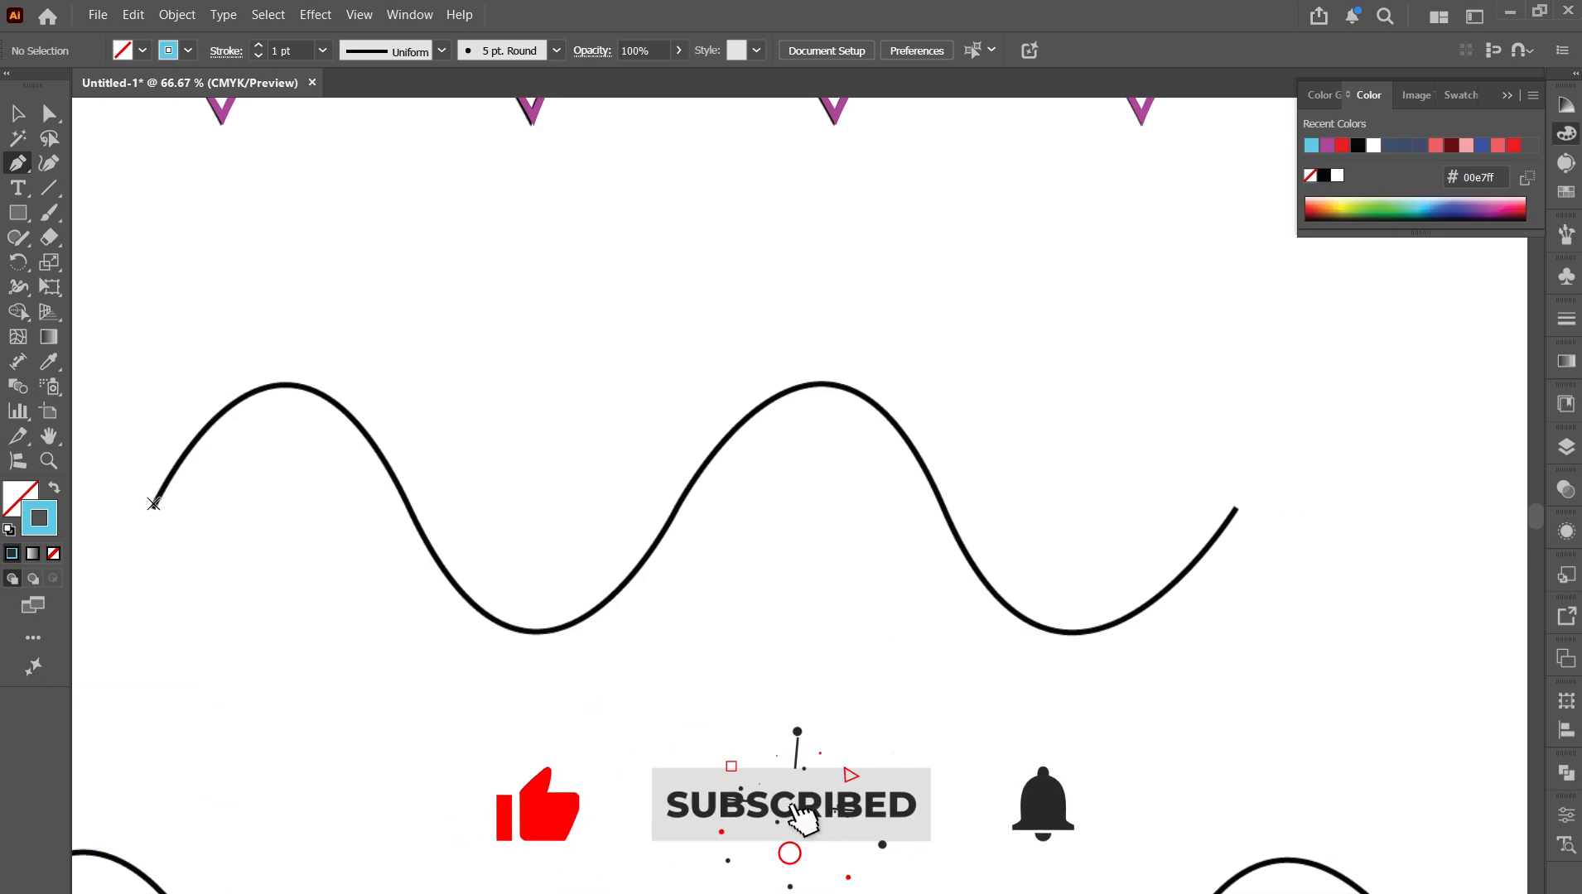
Trace the wave as one open Pen tool path with curved segments, removing the outgoing handle at the anchor before the last trough.
click(153, 505)
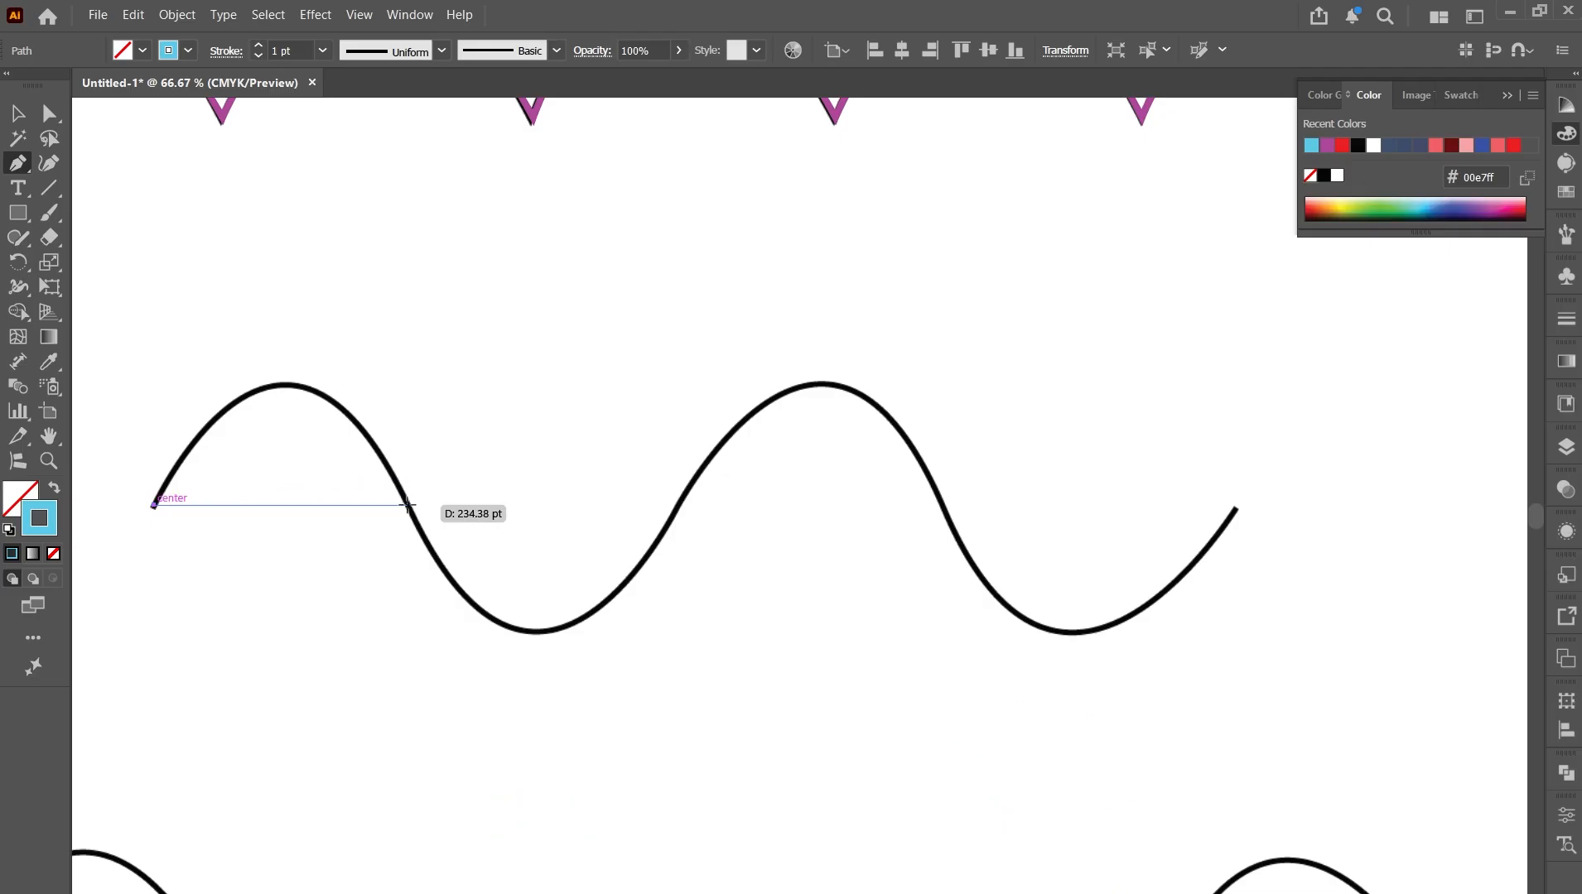
drag(407, 504, 525, 771)
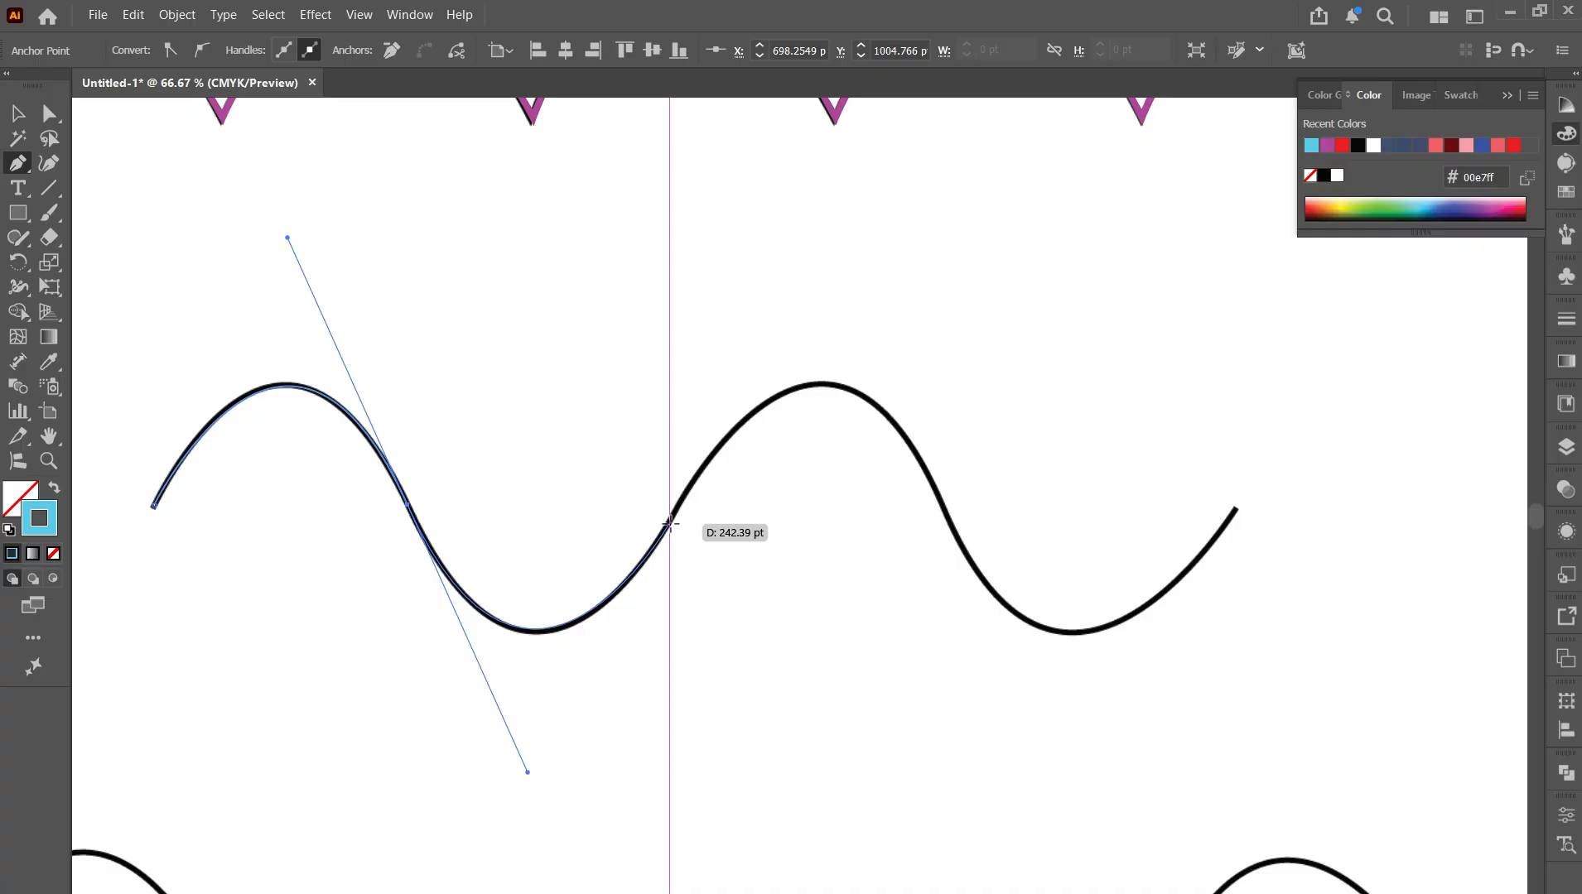
drag(669, 524, 1073, 834)
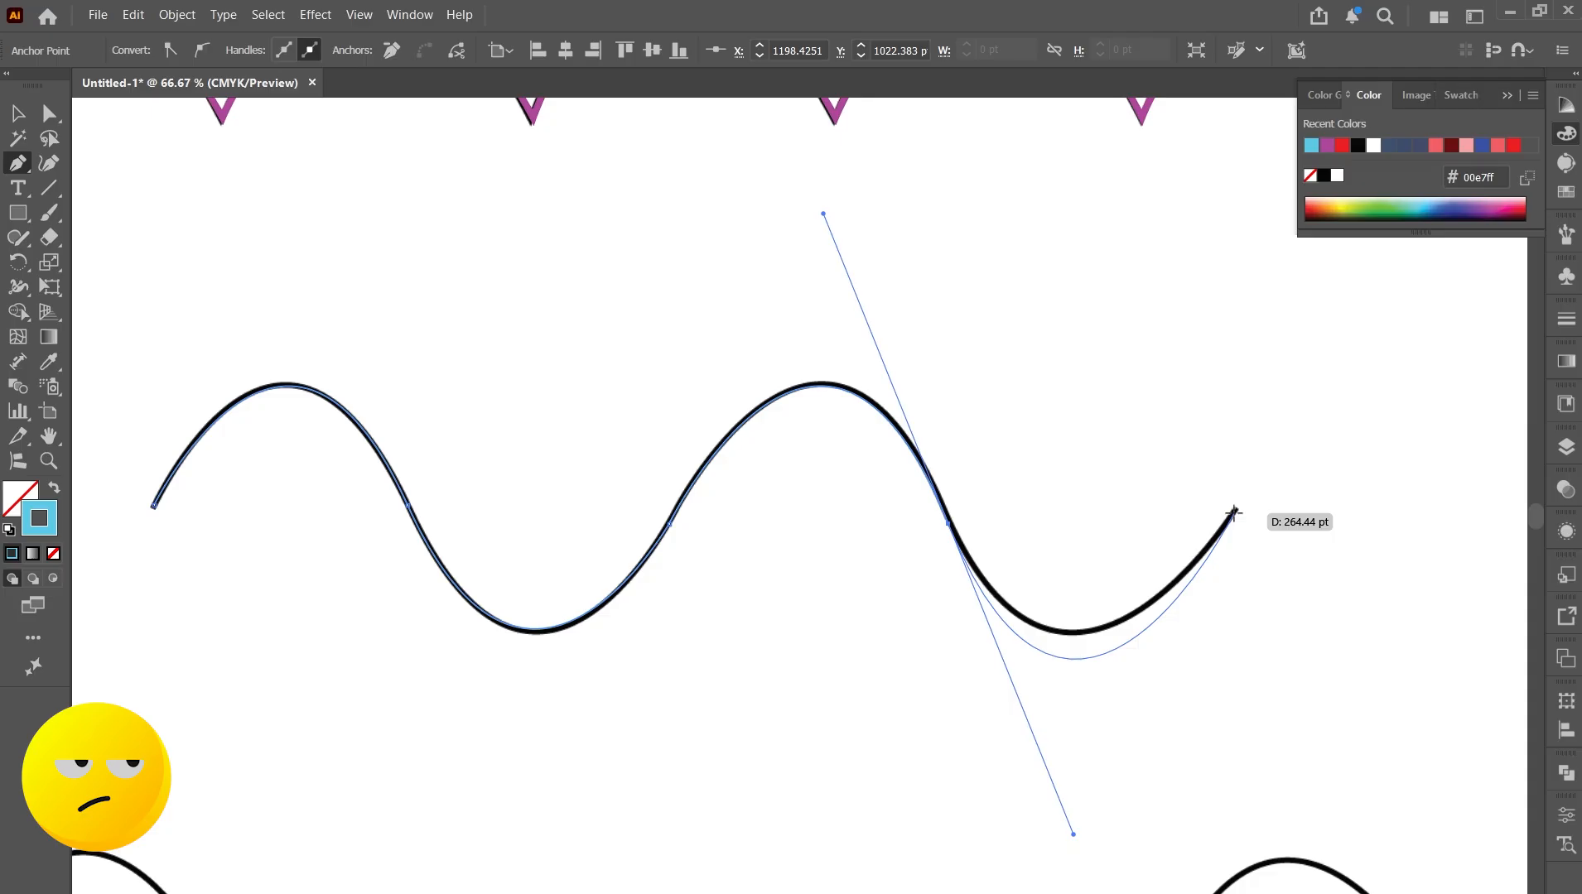
click(950, 525)
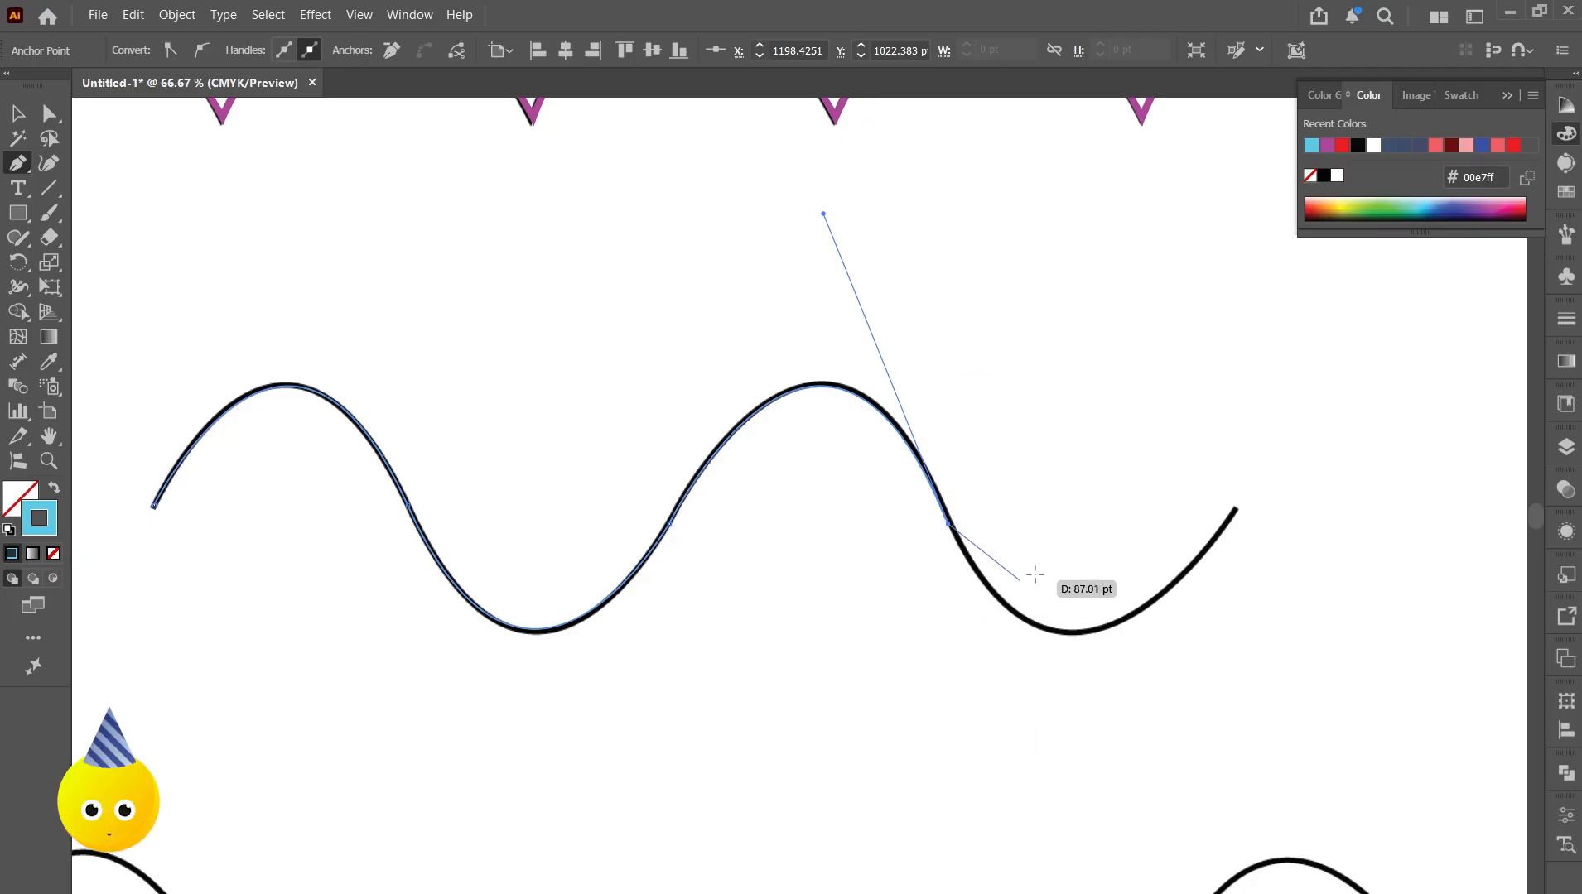
click(1237, 507)
drag(1237, 507, 1416, 238)
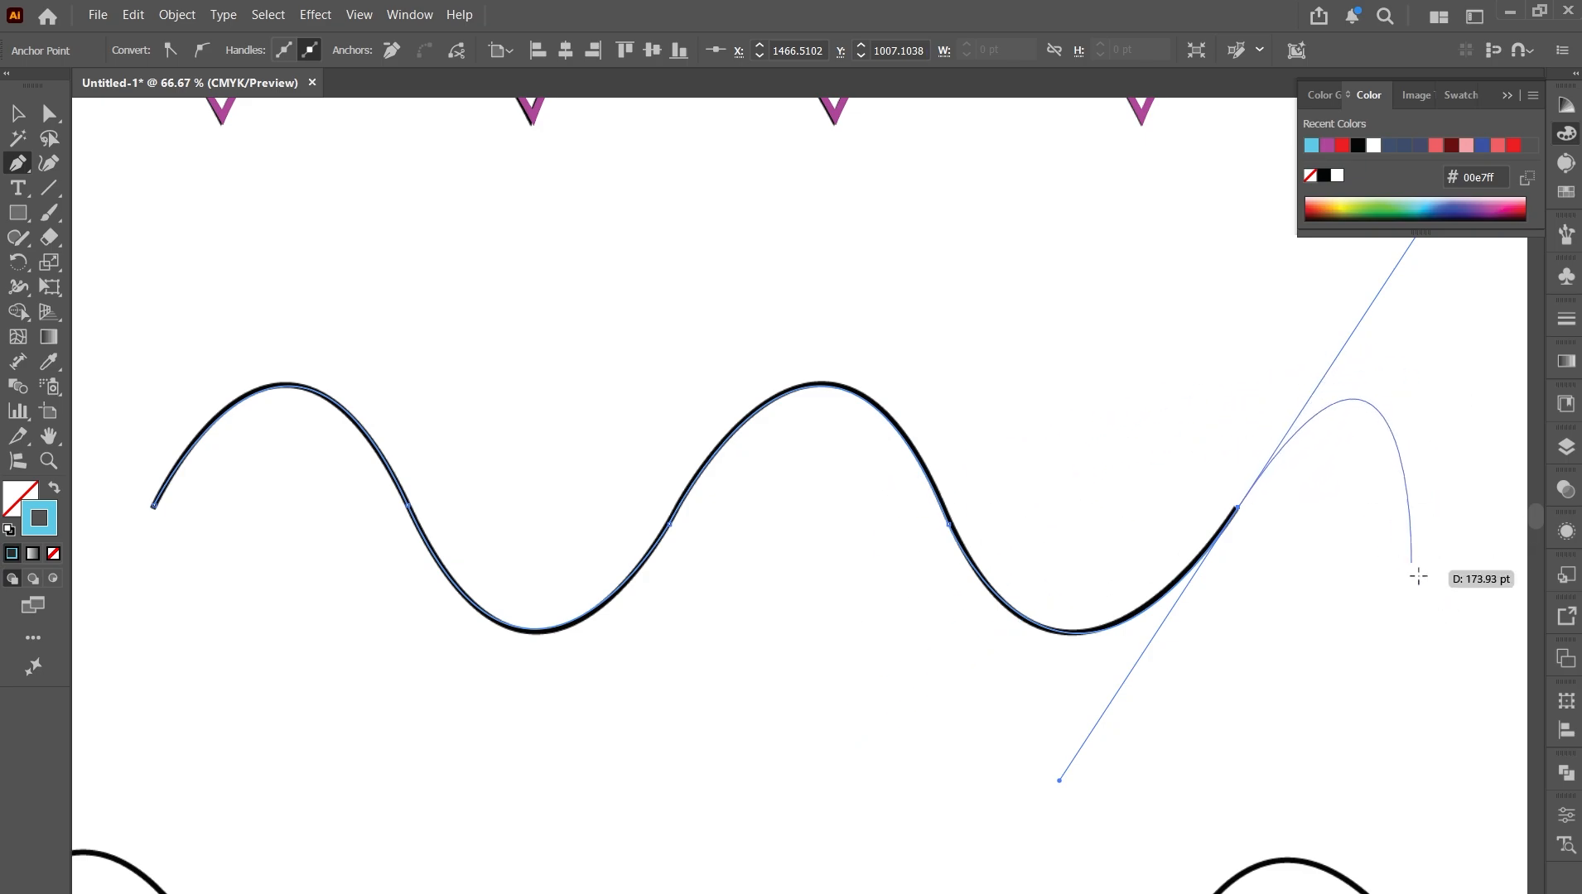
key(Escape)
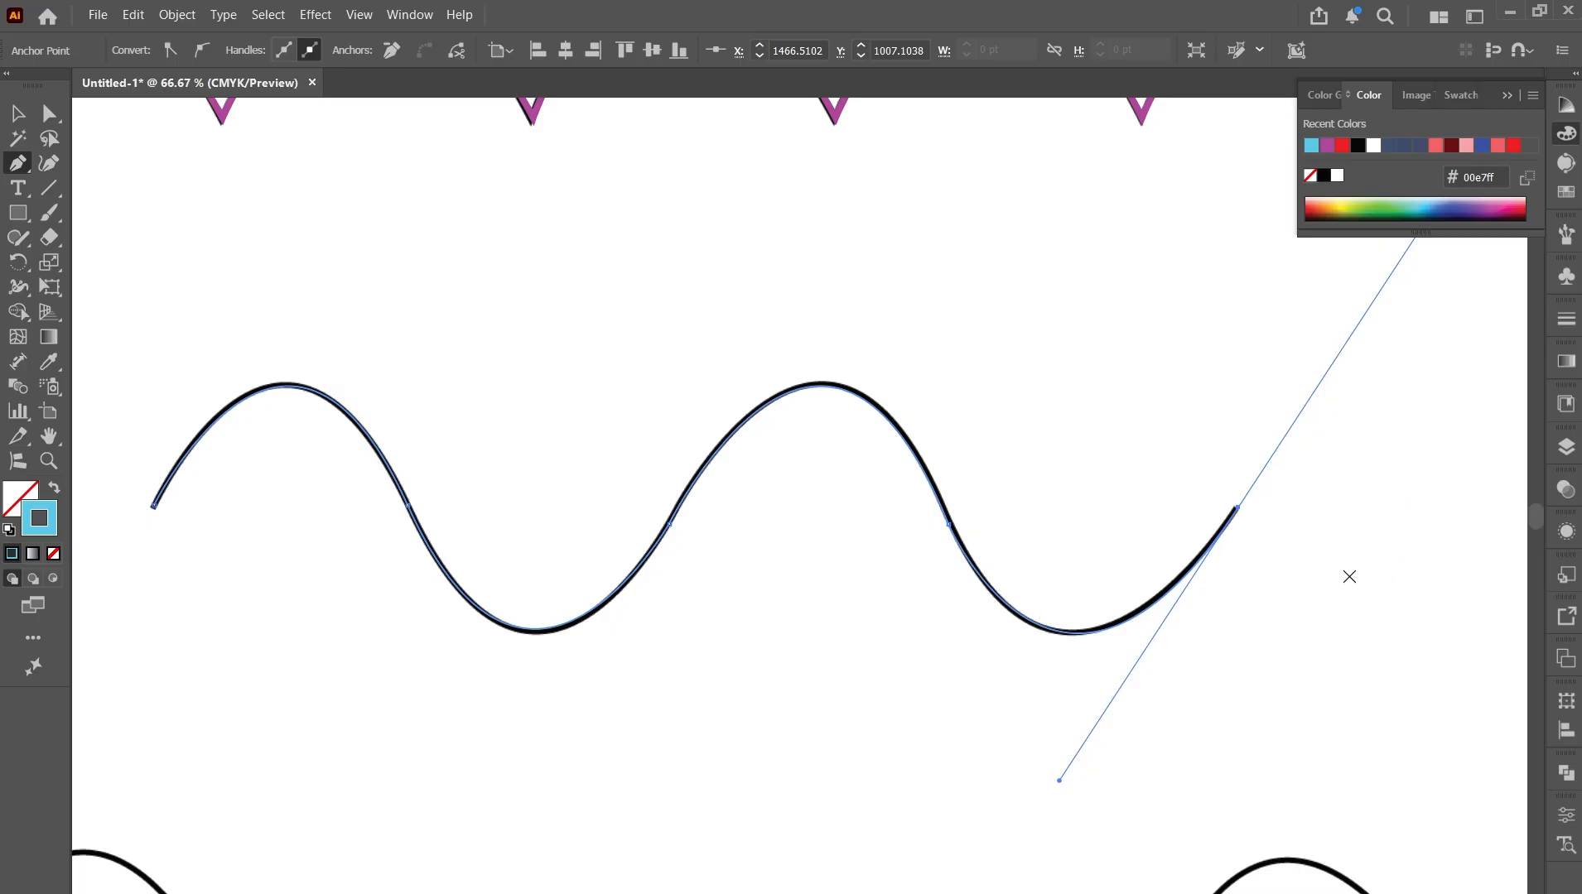
Set the stroke weight of the cyan wave path to 7 pt and deselect the path.
key(v)
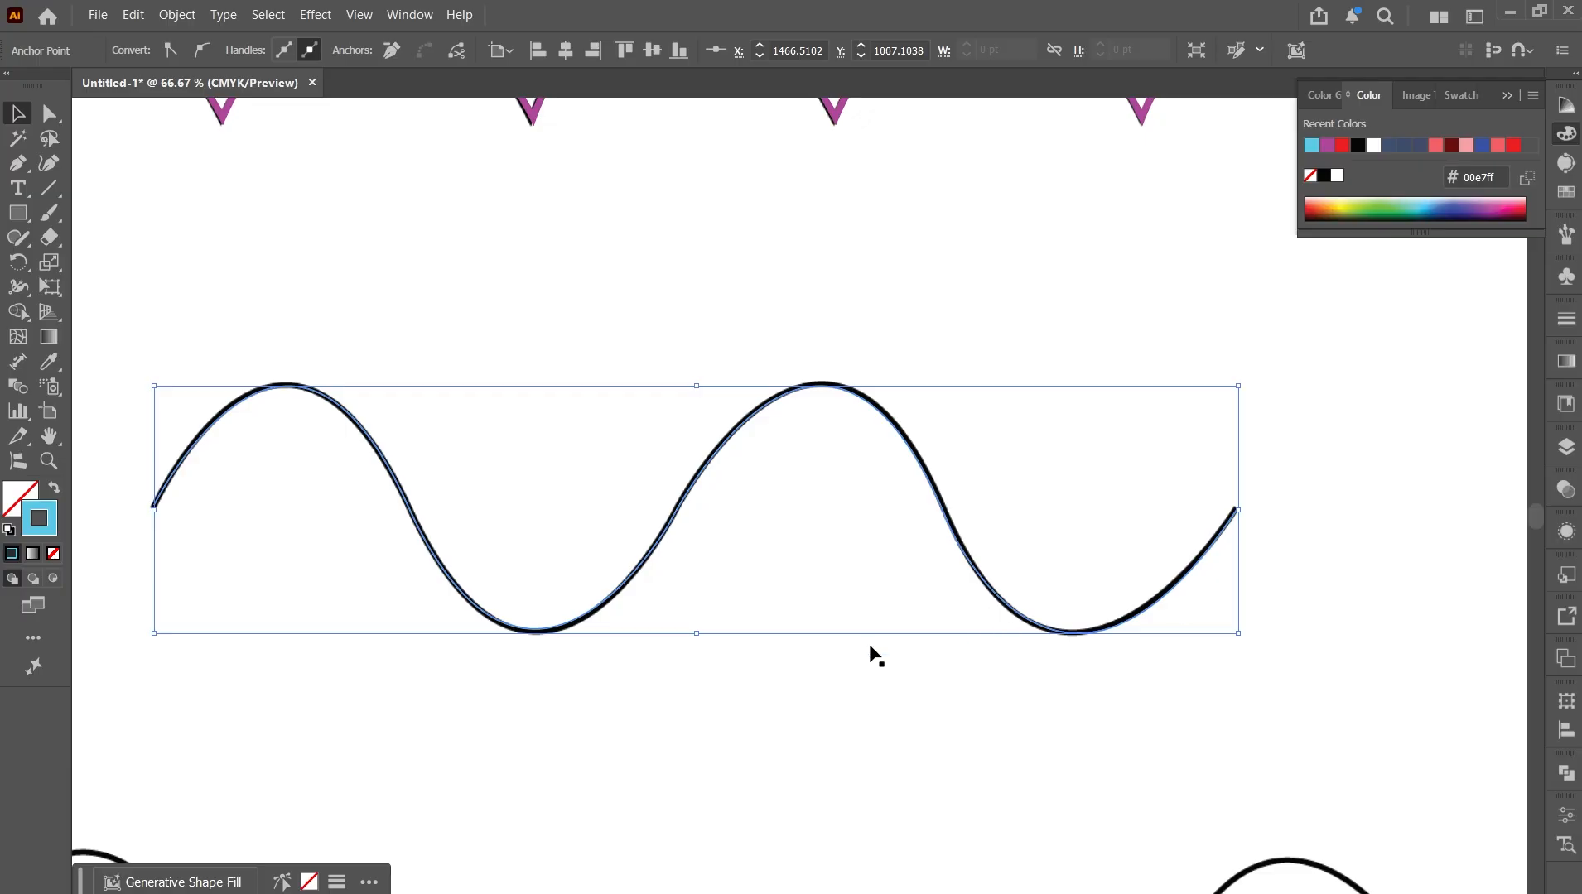
click(645, 555)
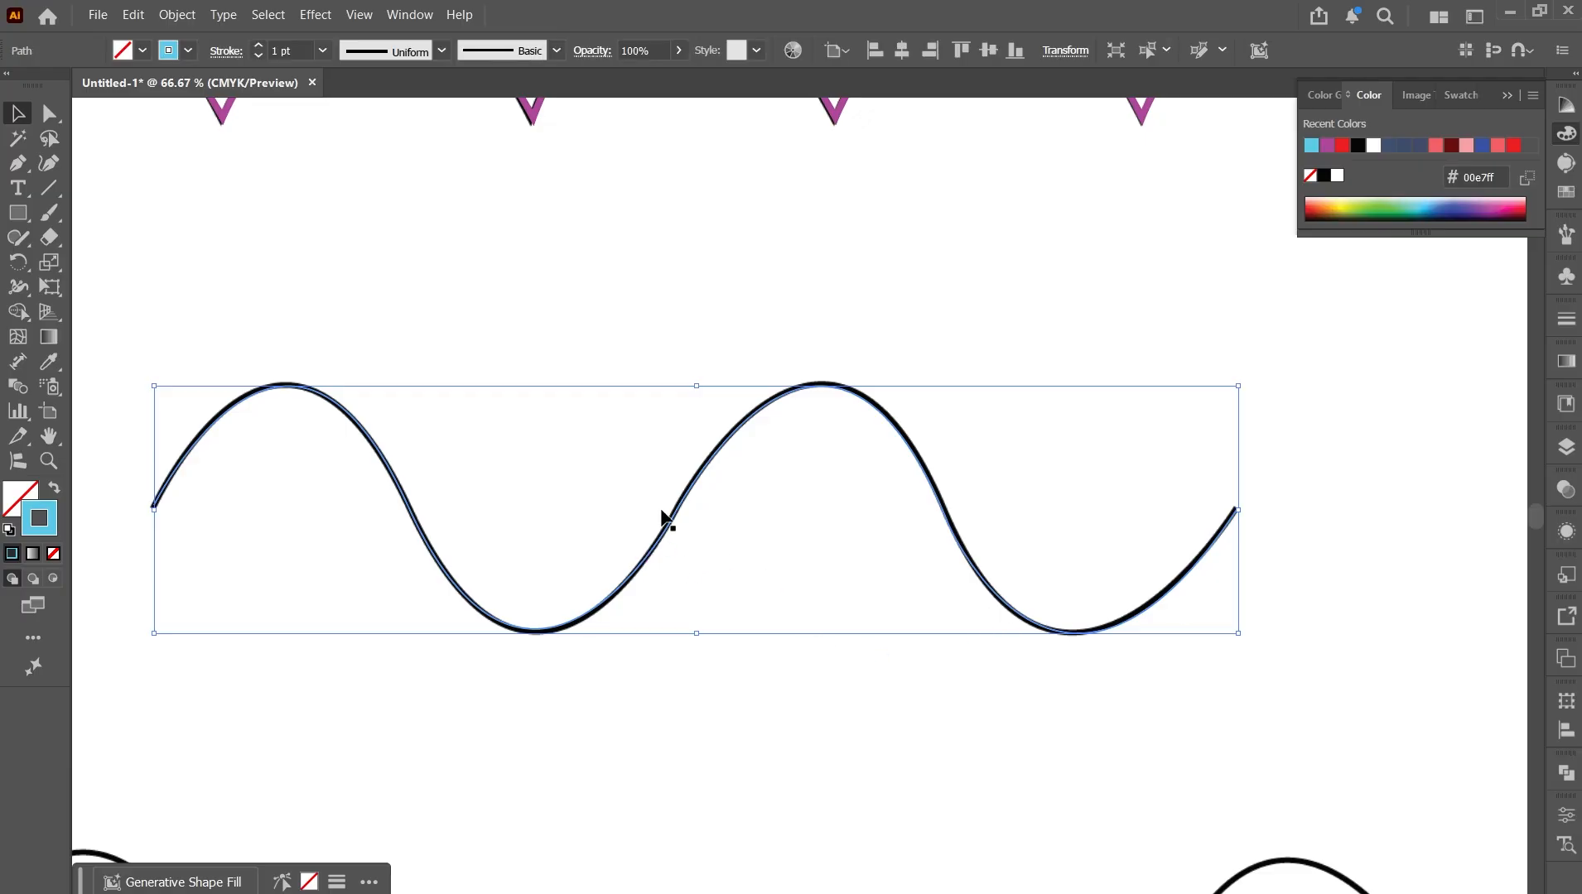
click(321, 52)
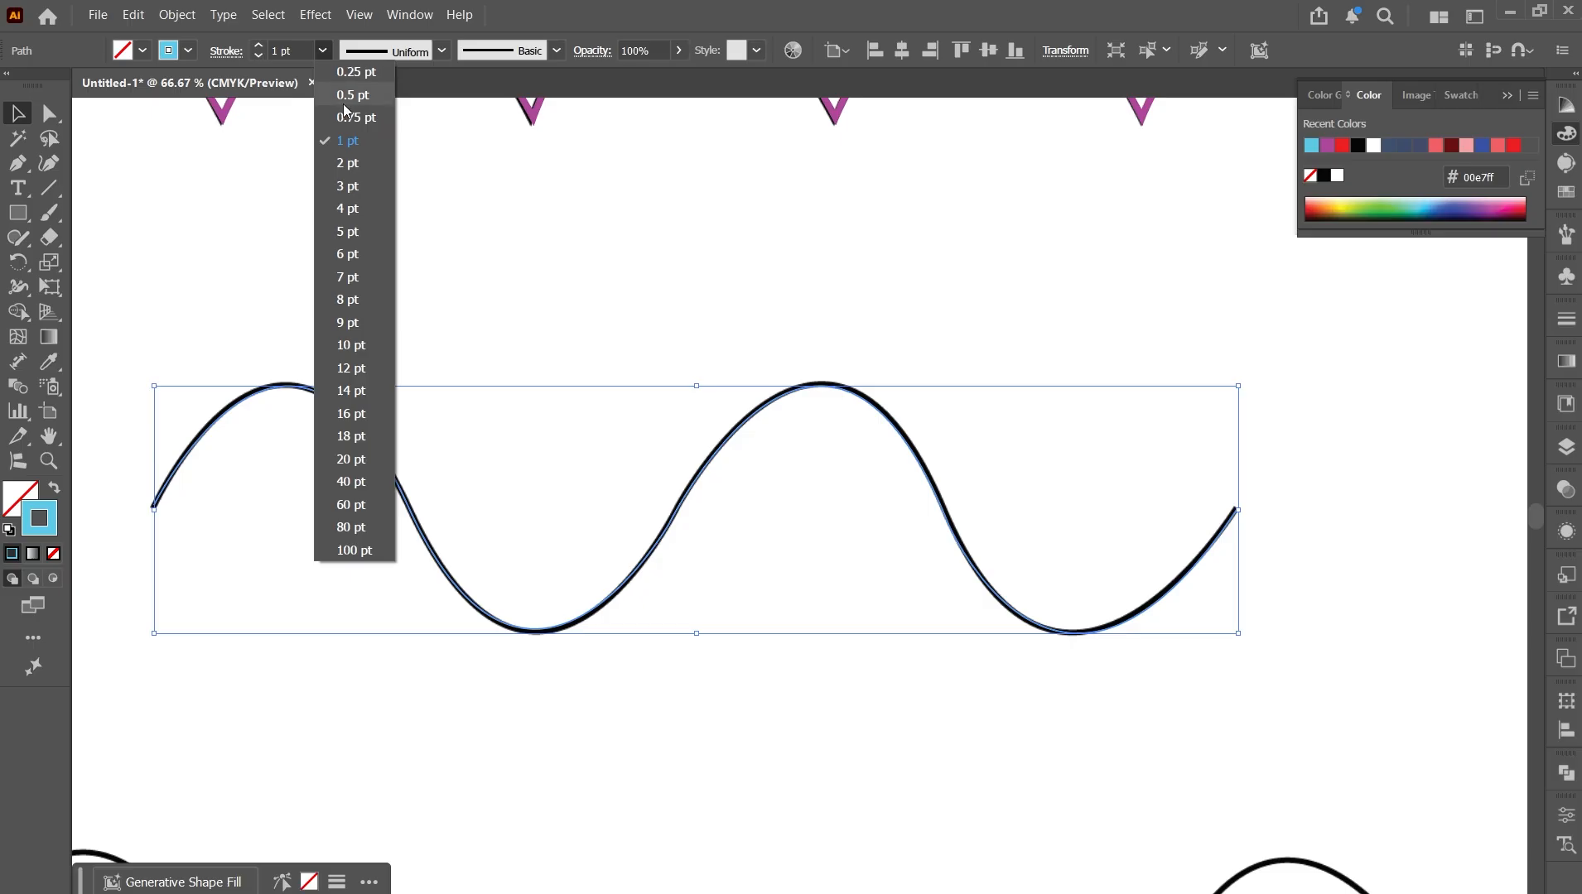
click(361, 268)
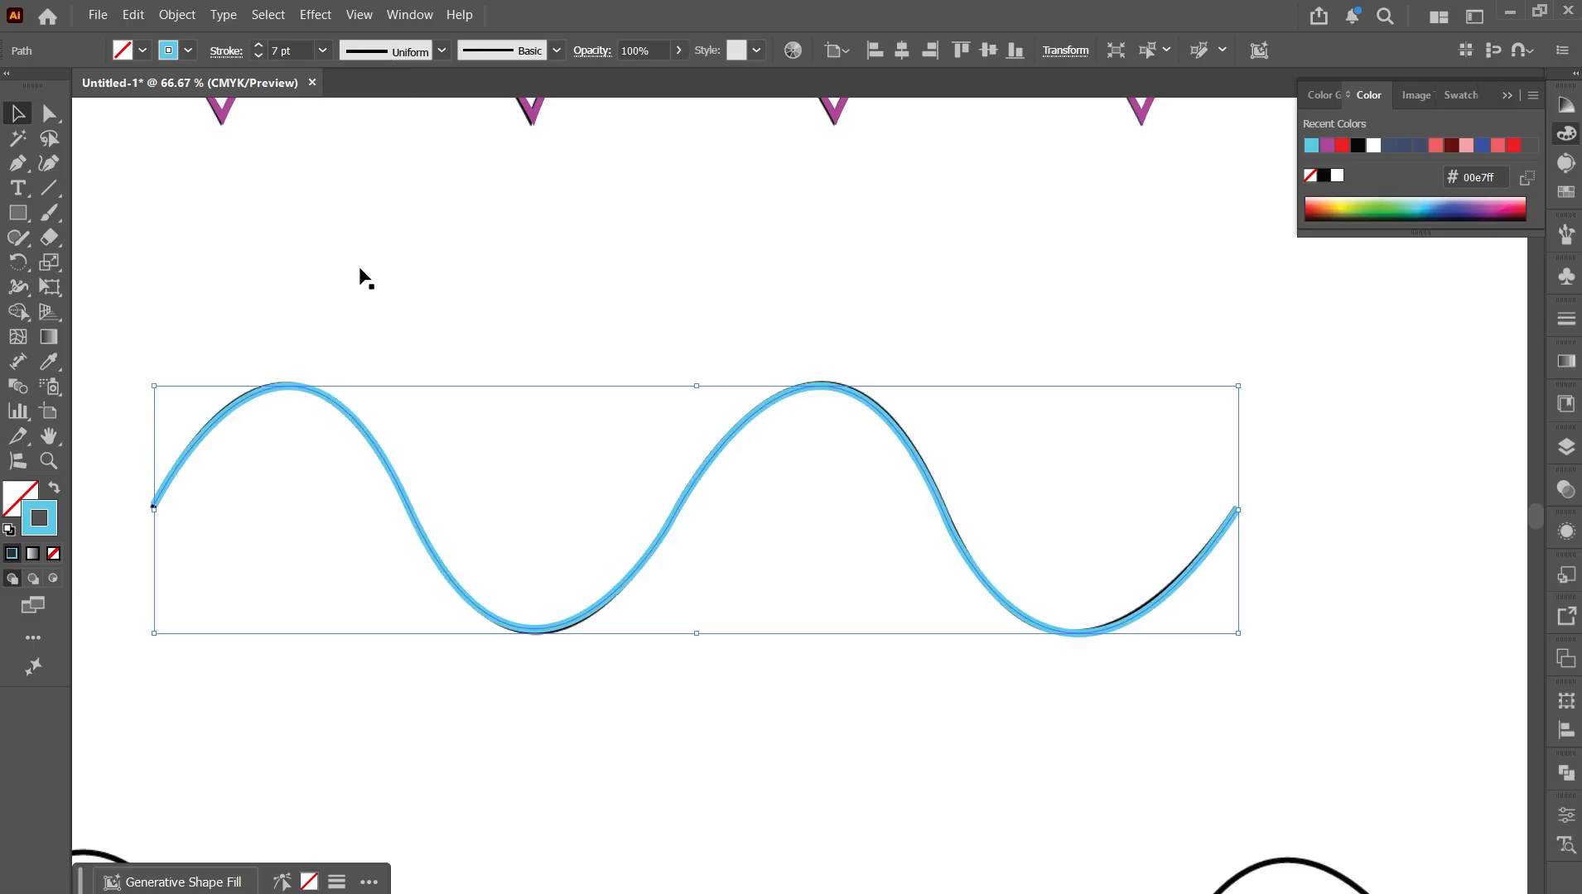
click(668, 704)
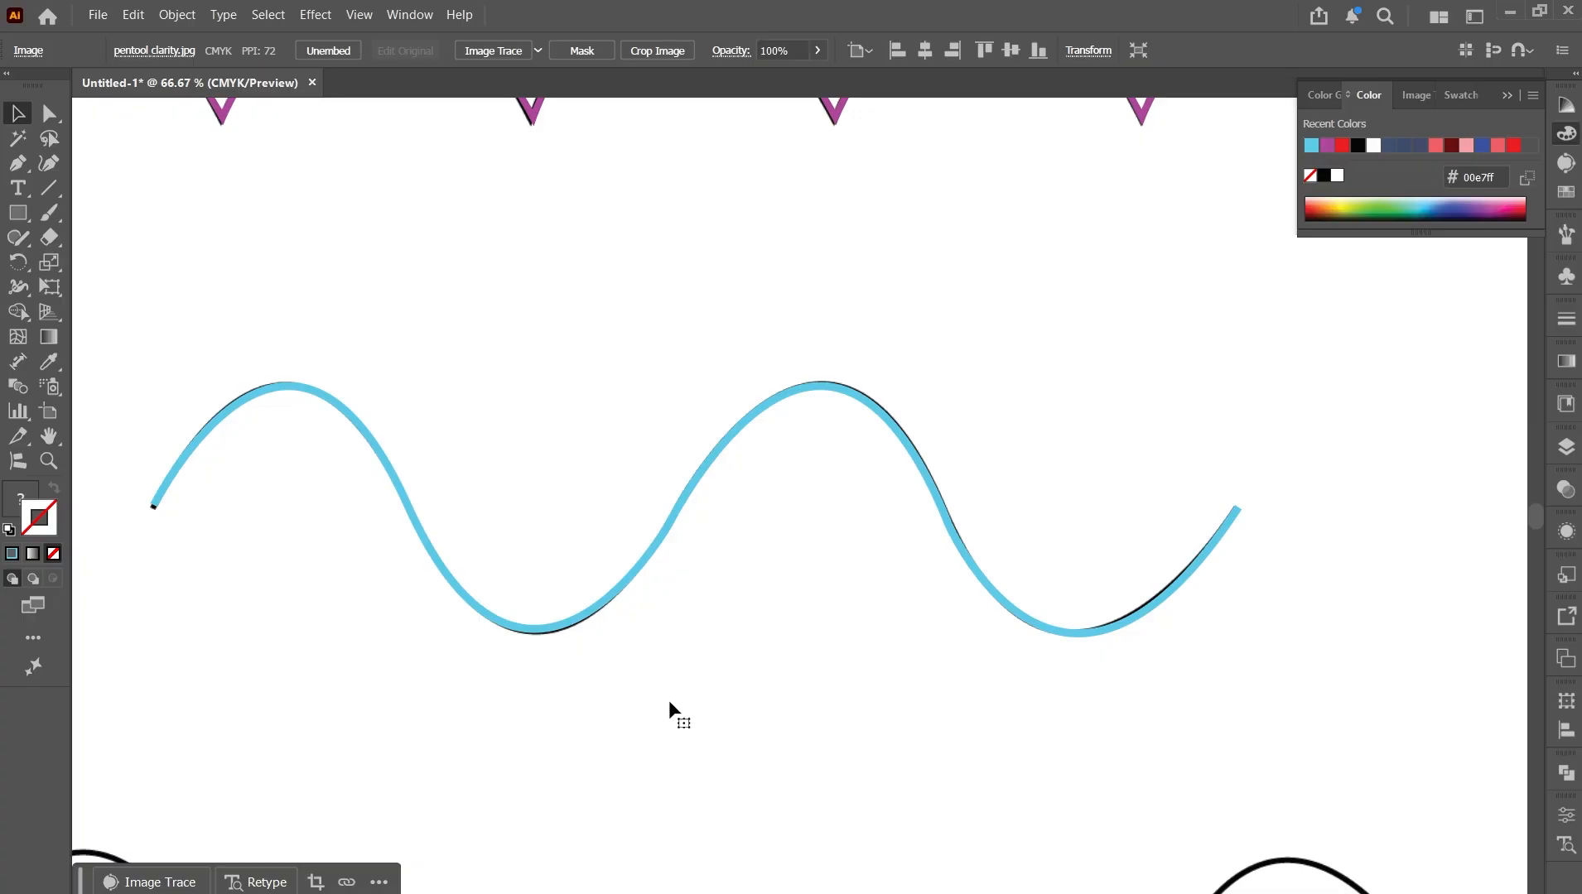
Set up the Pen tool with no fill and a green stroke, colour 19af4e, for tracing the lowest line of arches and flat segments.
scroll(808, 709, down, 2)
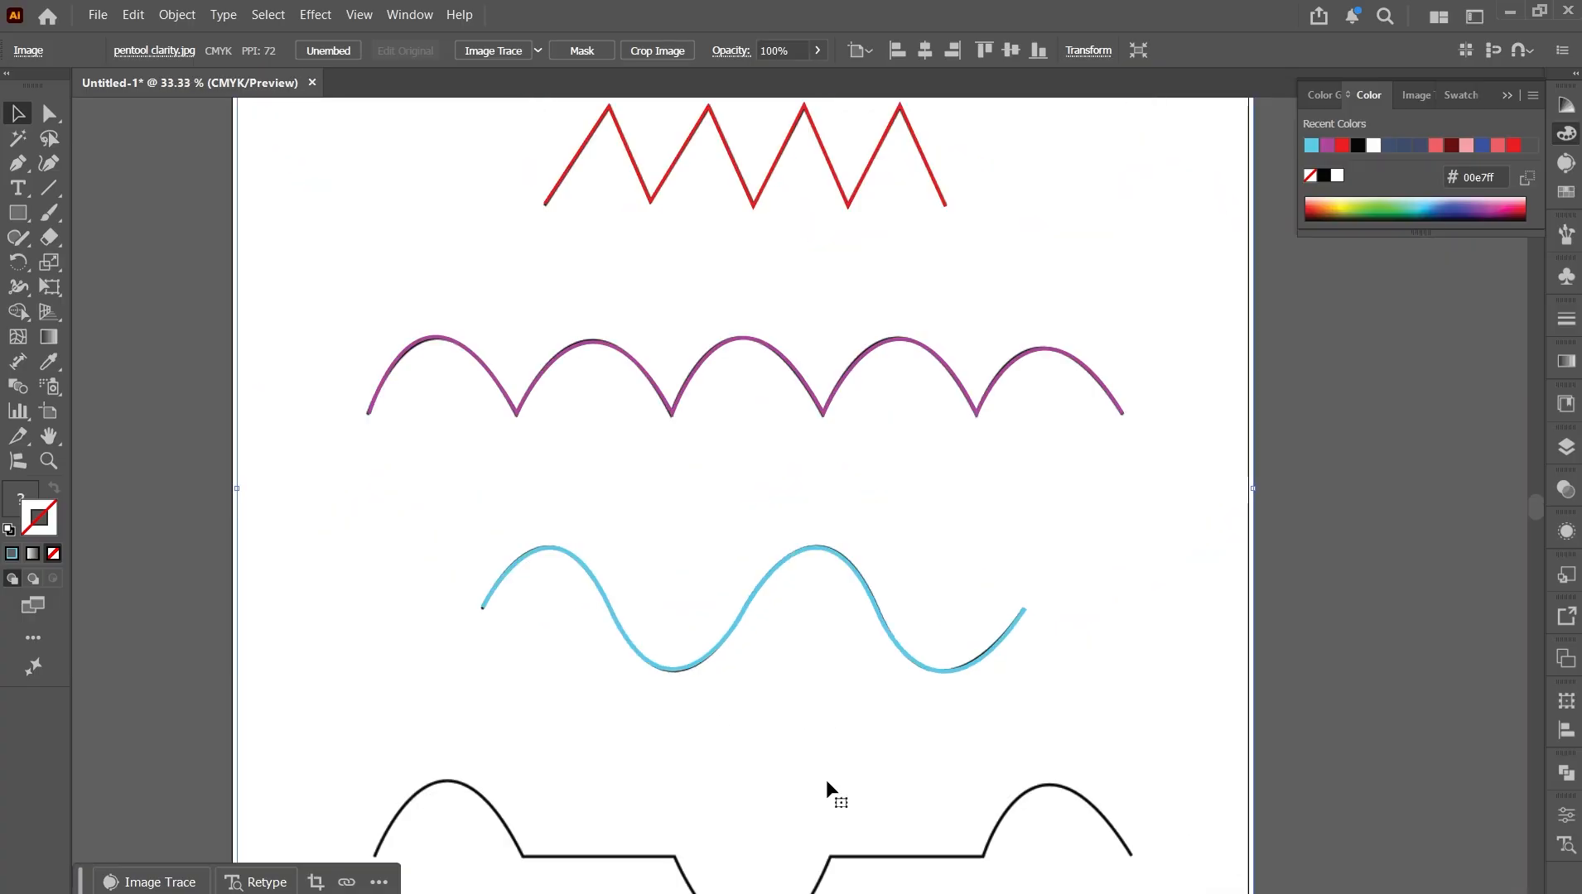
drag(827, 782, 833, 487)
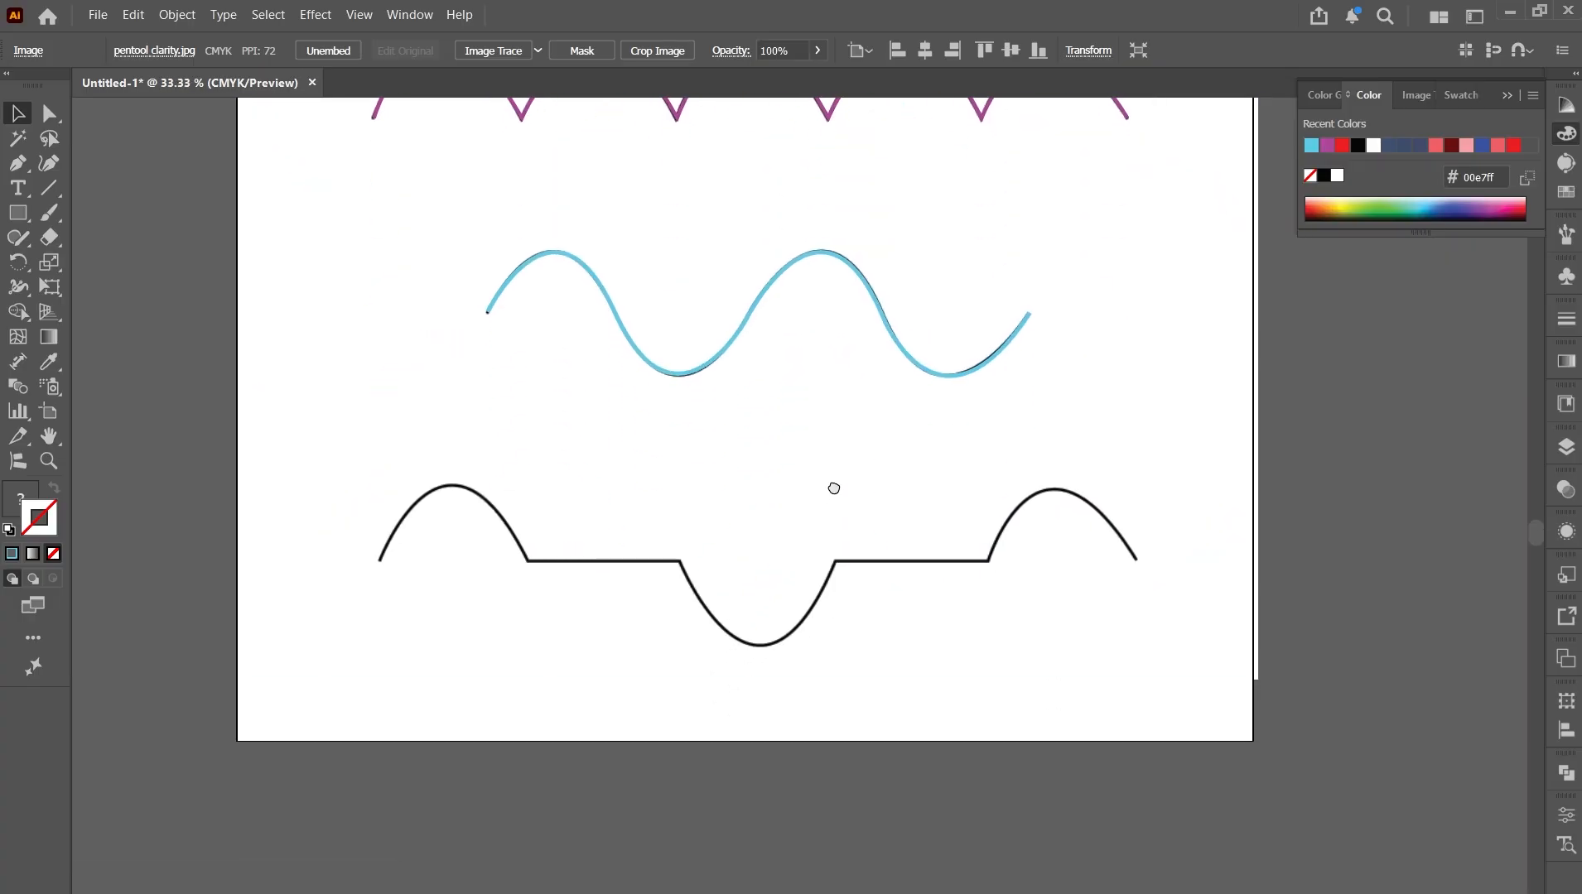
click(1118, 710)
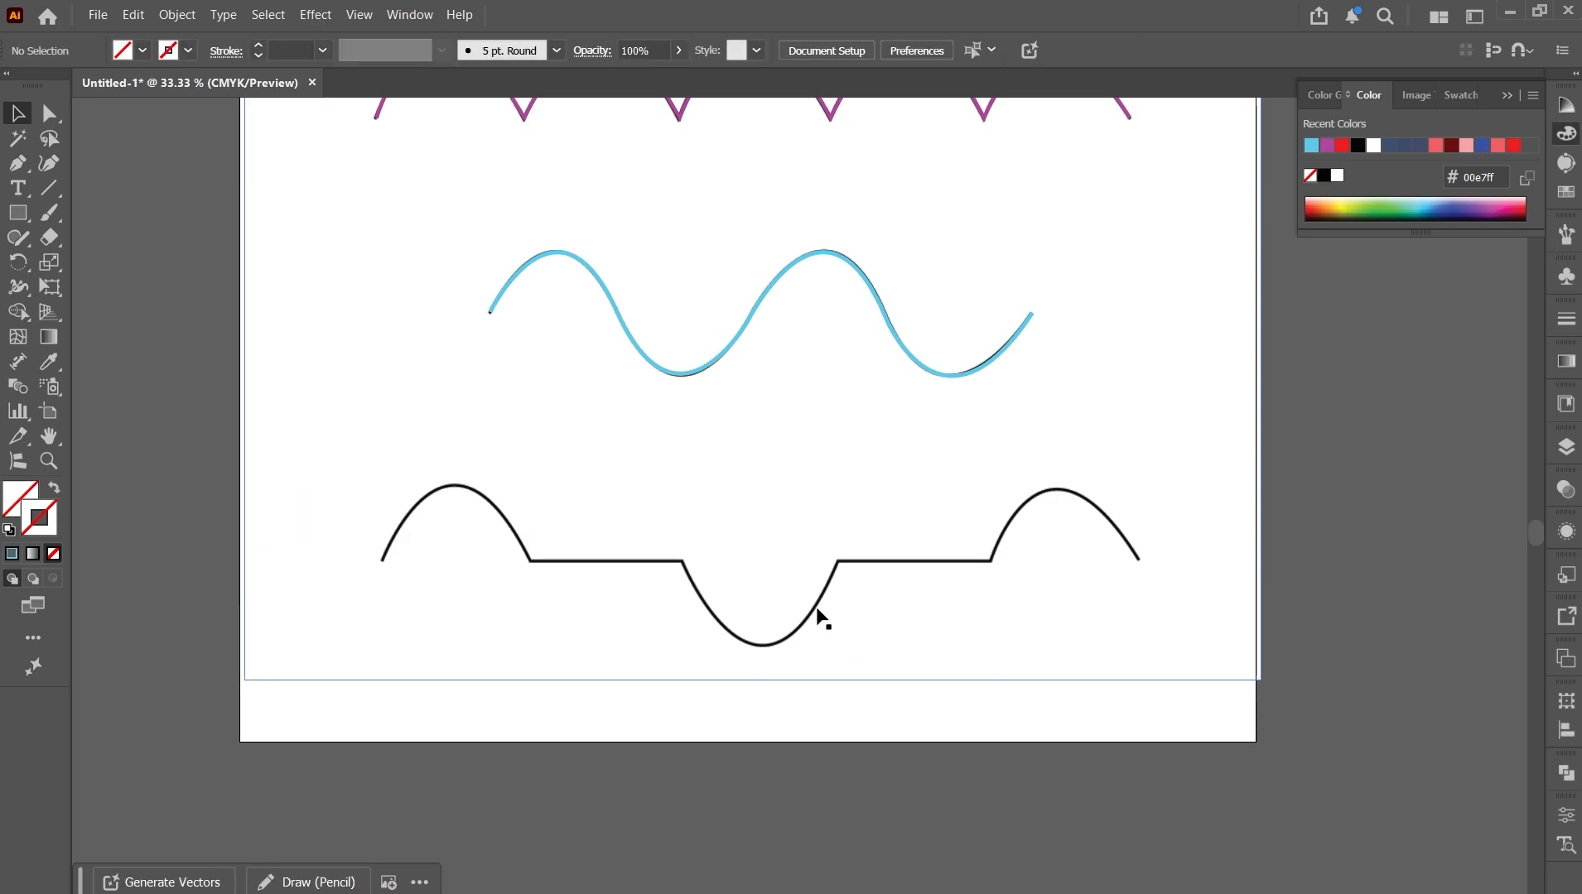
scroll(818, 617, up, 2)
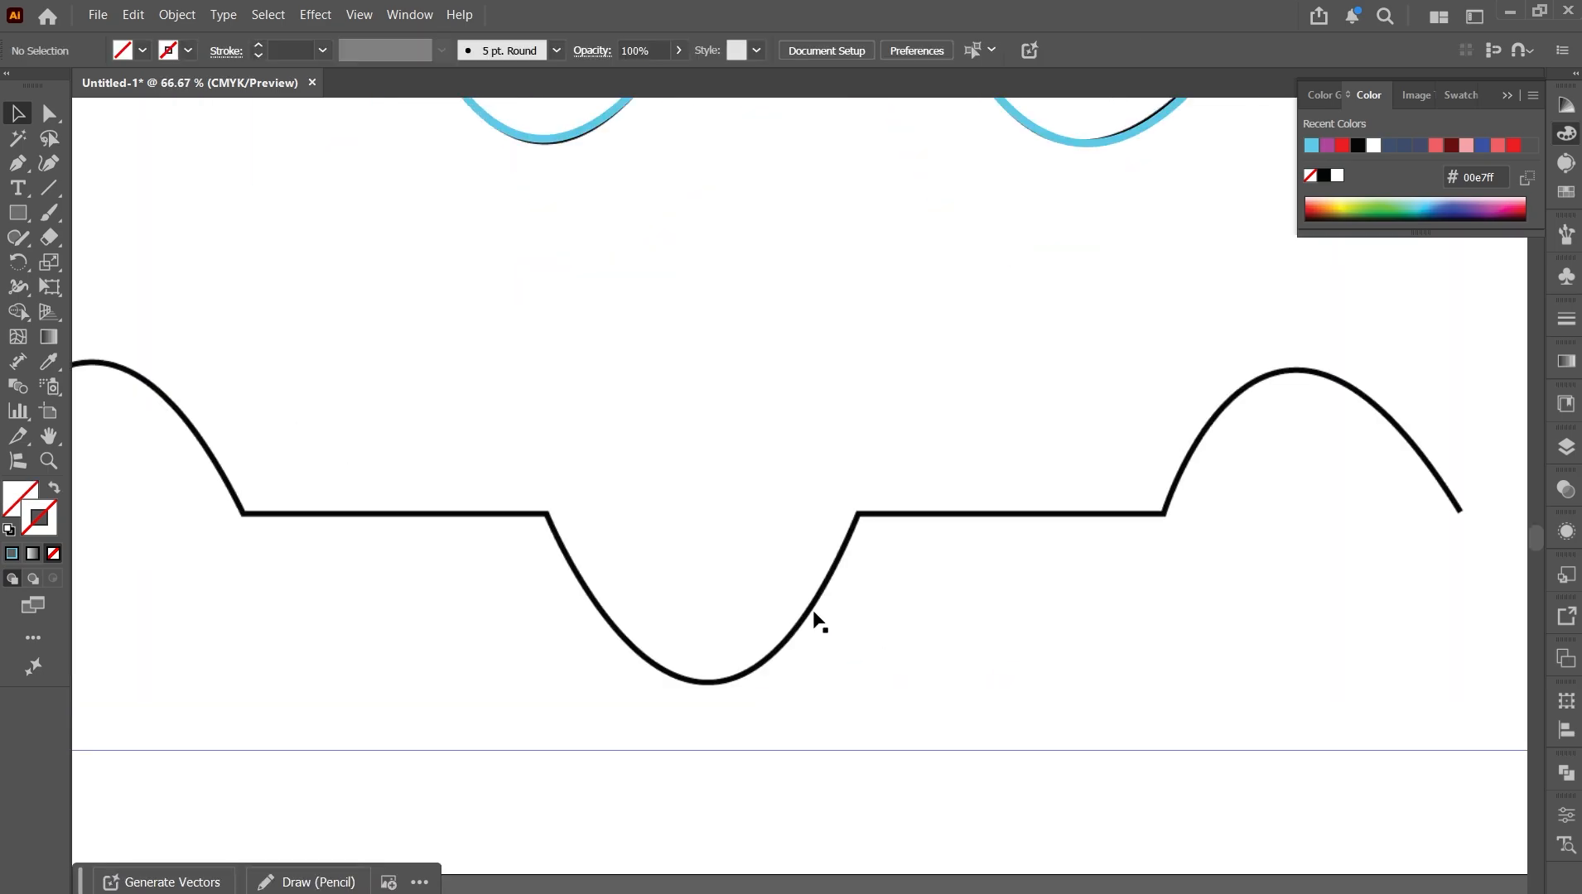
drag(819, 801, 920, 803)
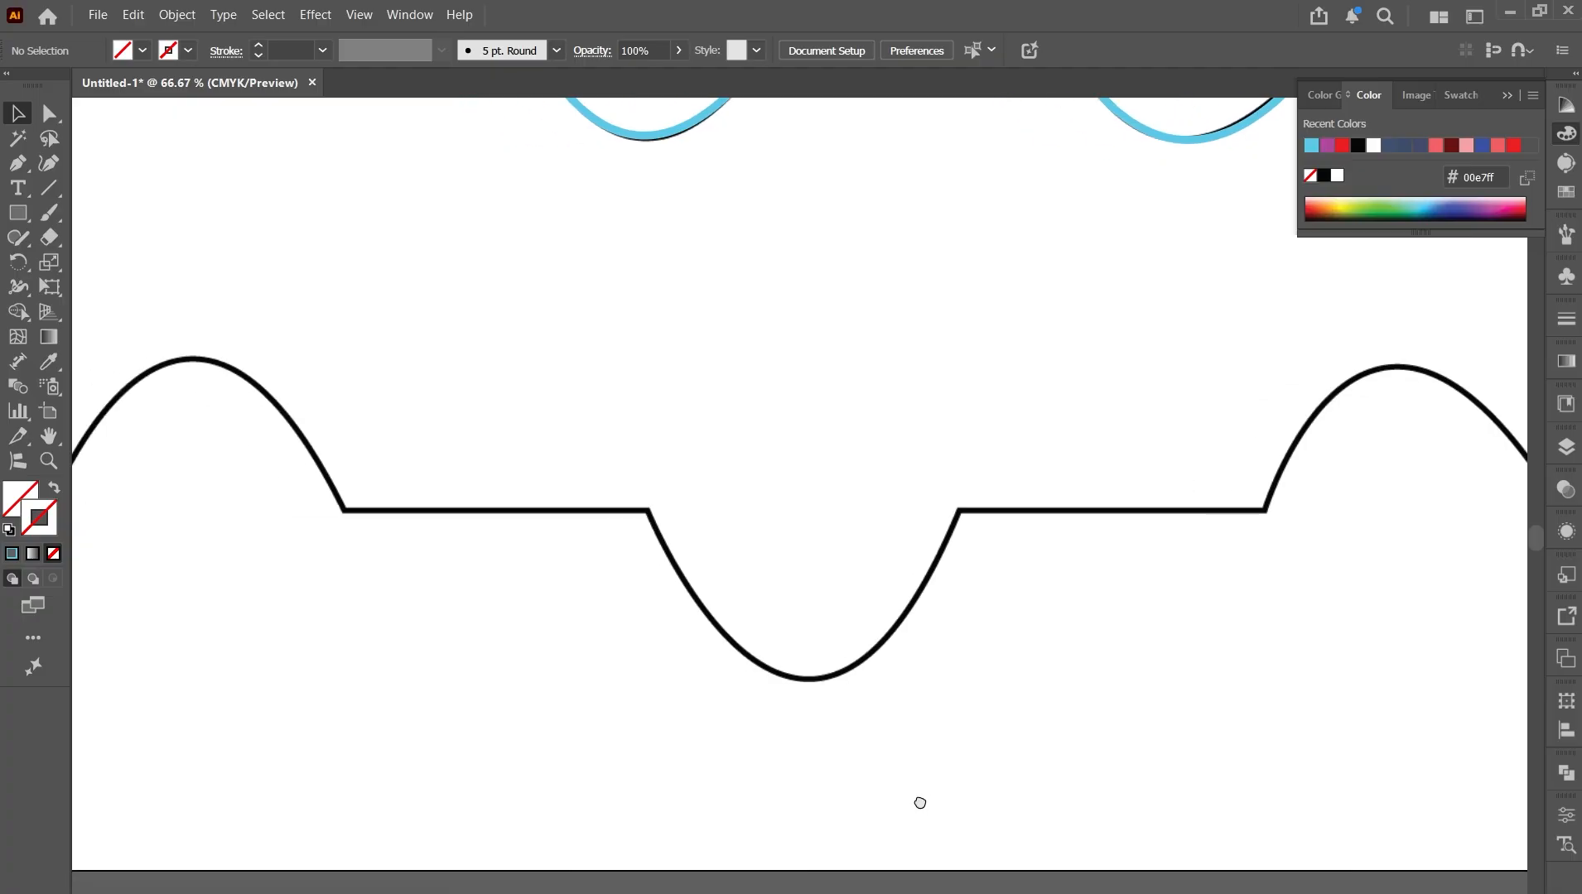
scroll(858, 636, down, 1)
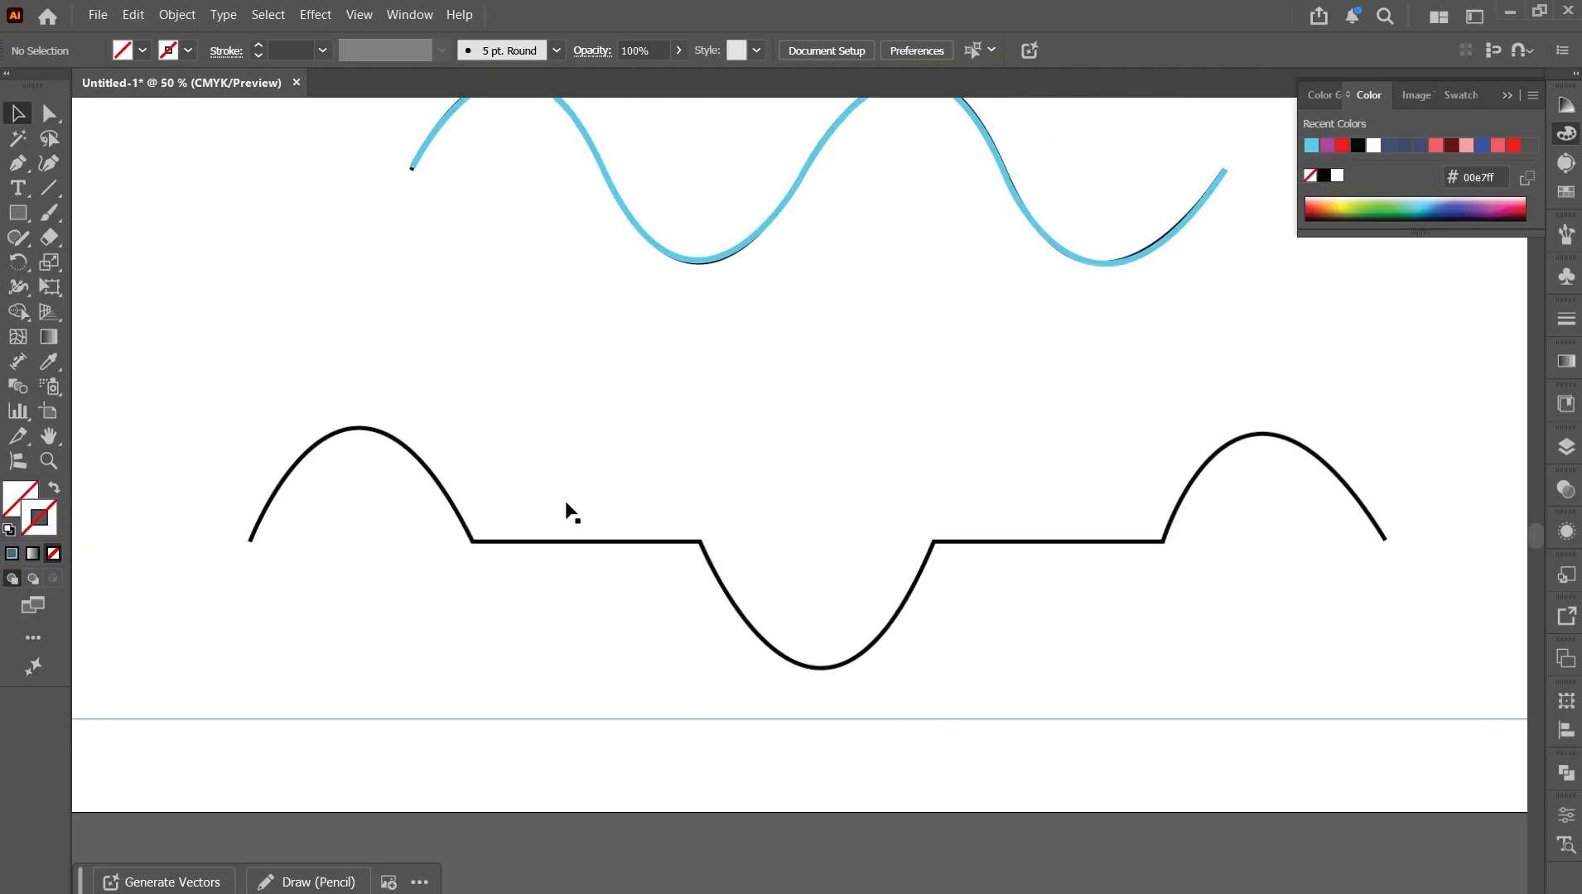
click(23, 161)
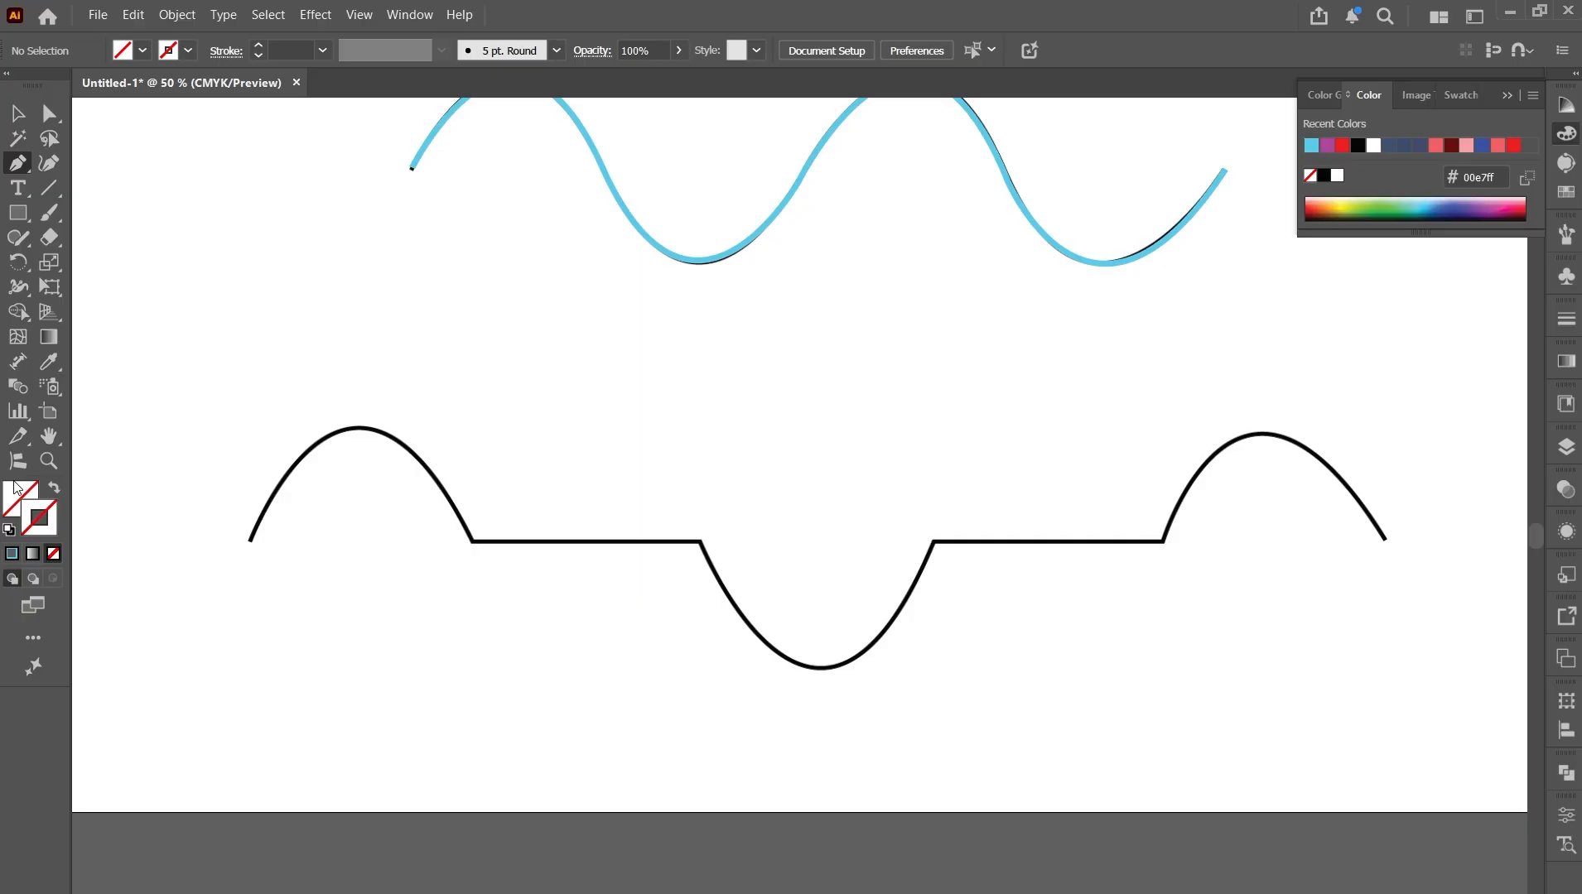
double_click(50, 528)
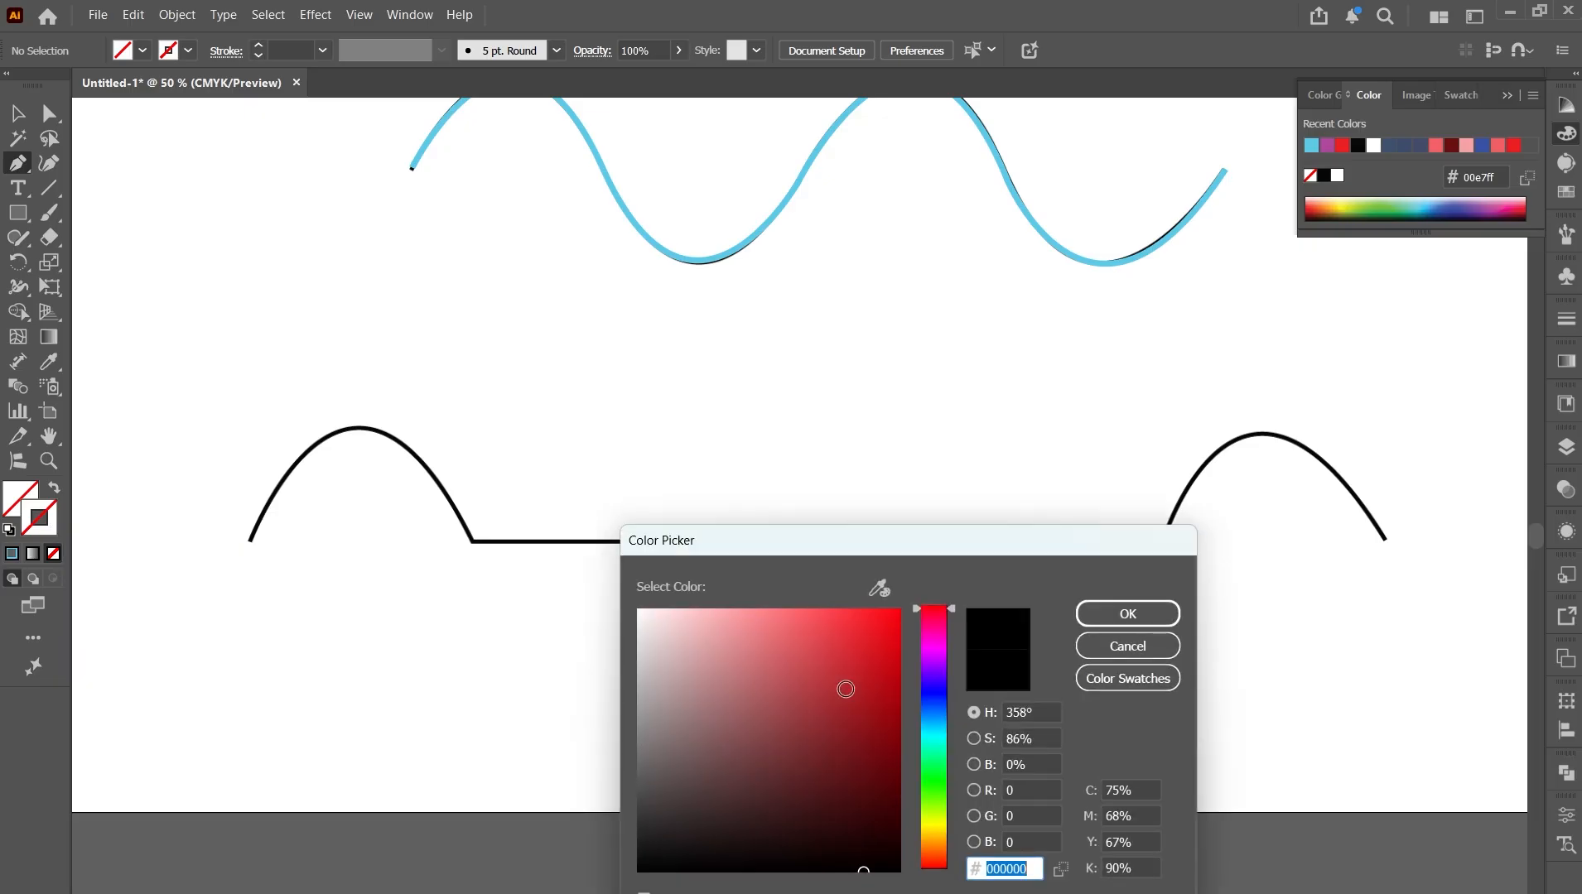
click(934, 765)
click(863, 690)
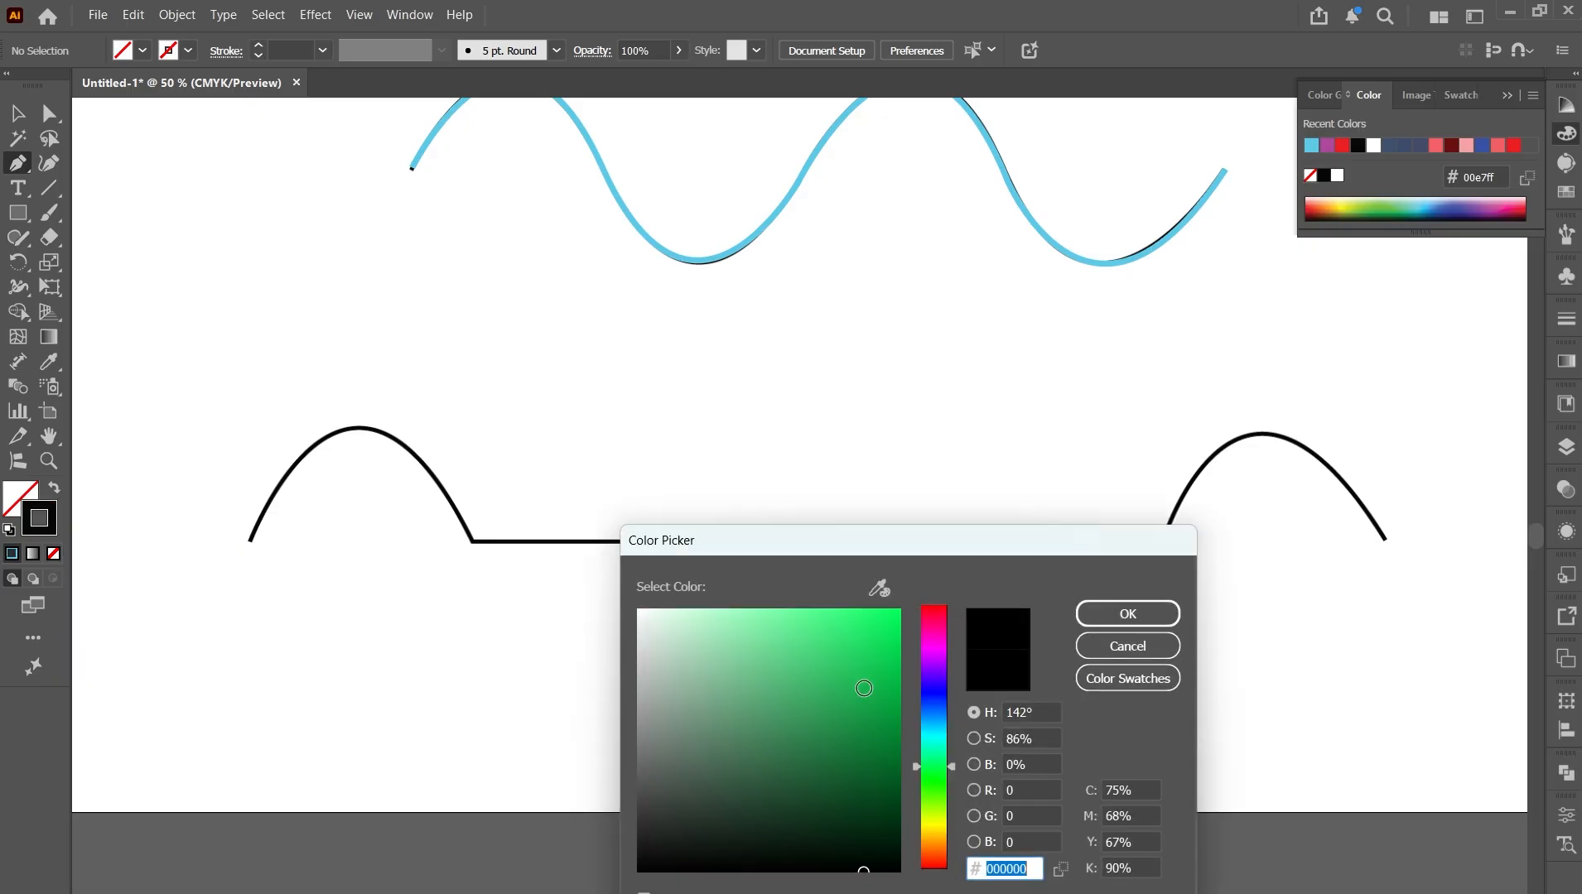
click(1127, 613)
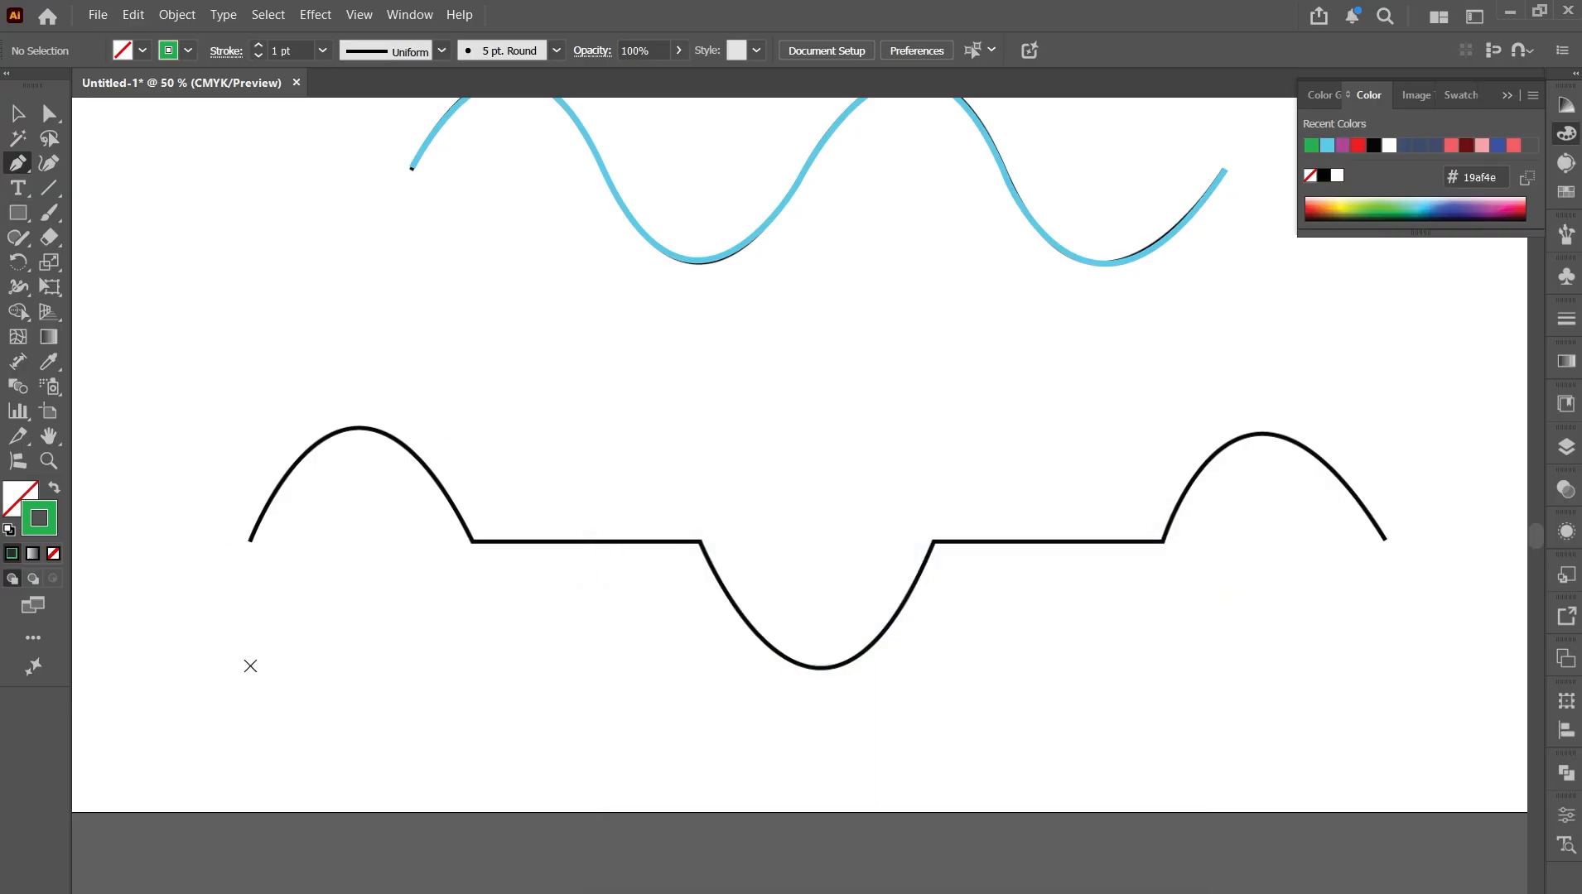
Trace the first arch and flat segment of the lowest line with the Pen tool, removing the outgoing handle at the corner between them.
click(249, 540)
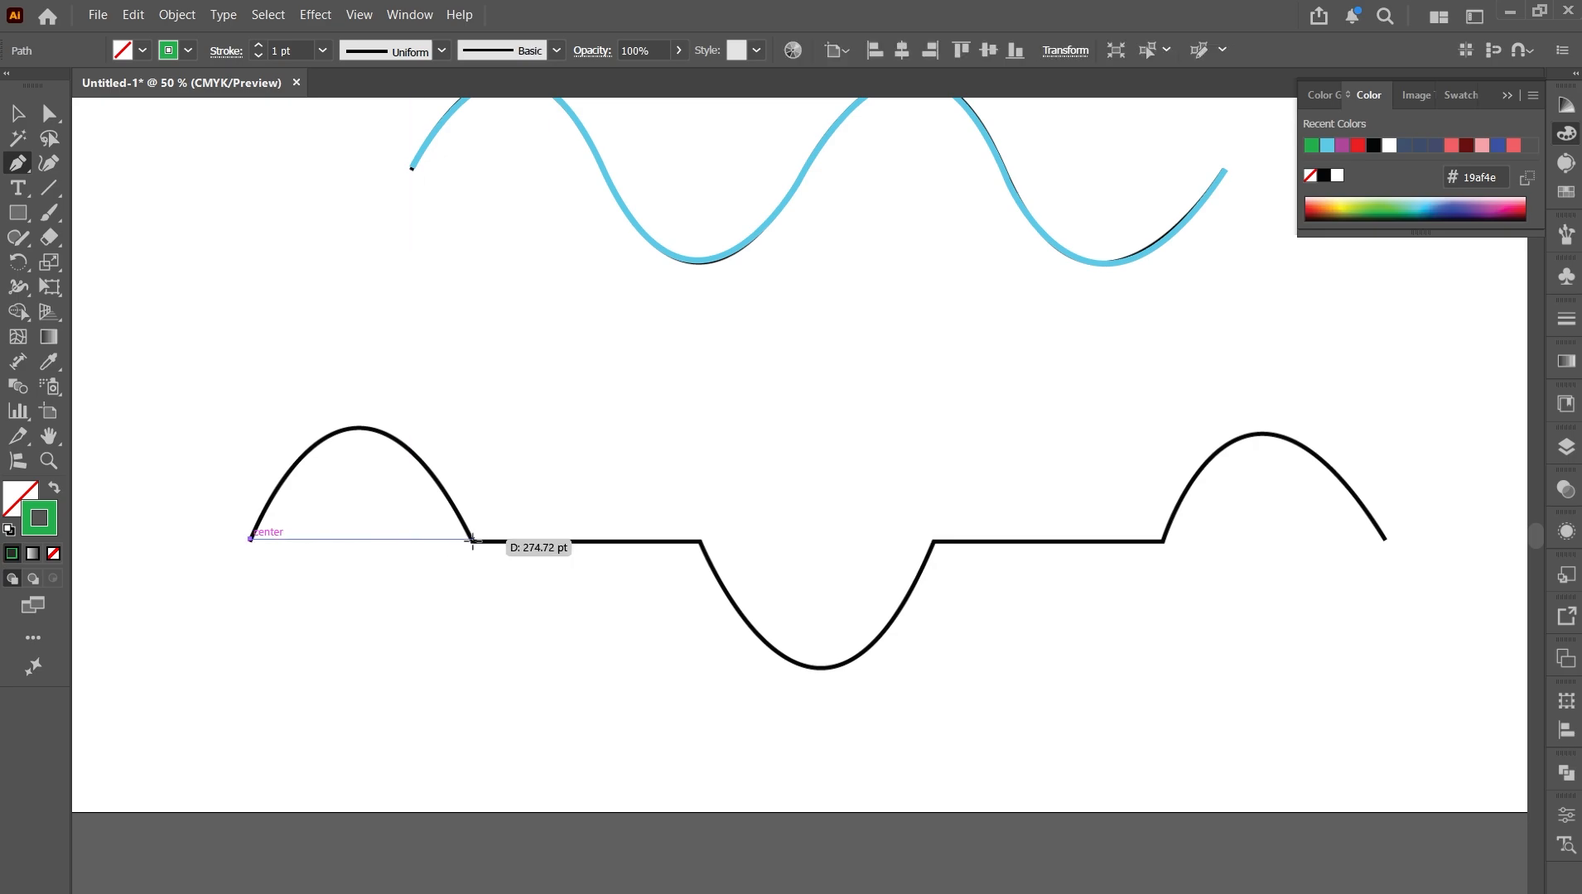
drag(472, 540, 595, 780)
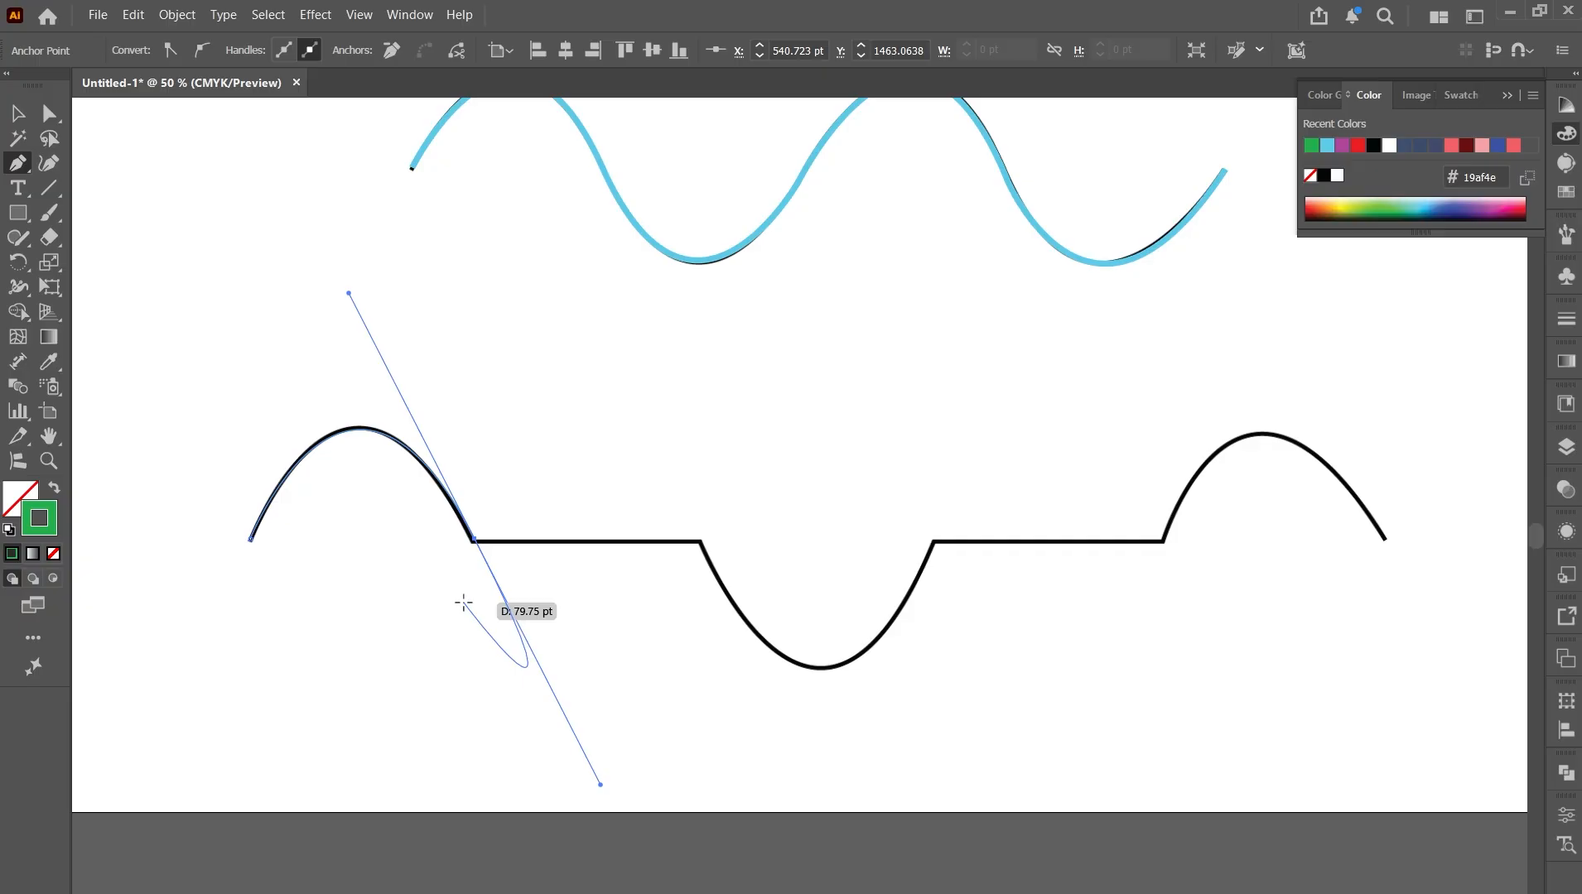
click(474, 540)
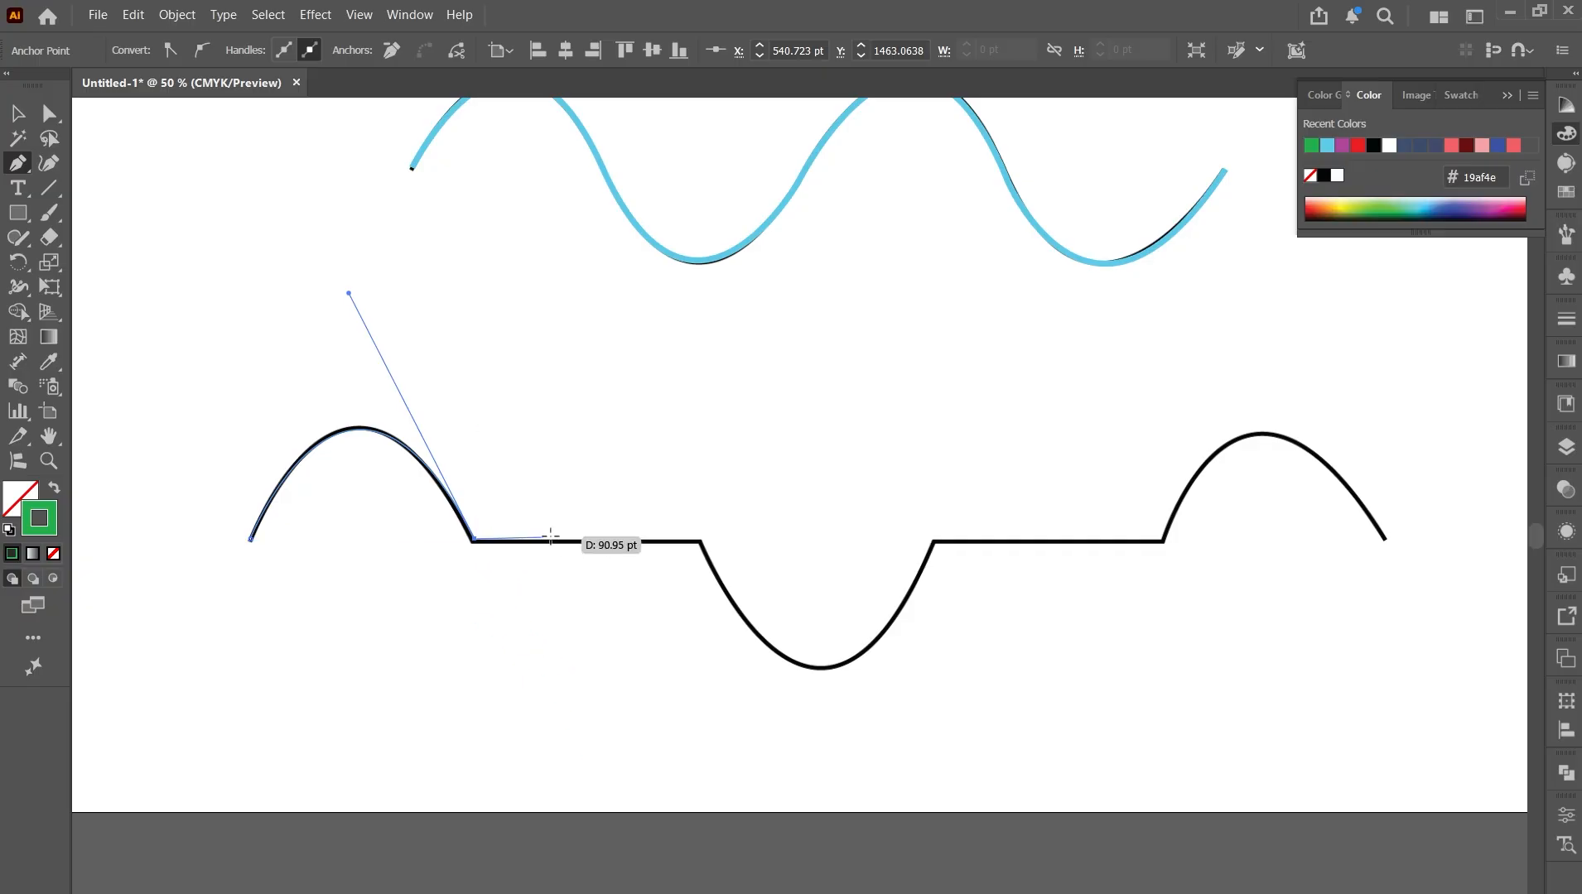
click(699, 541)
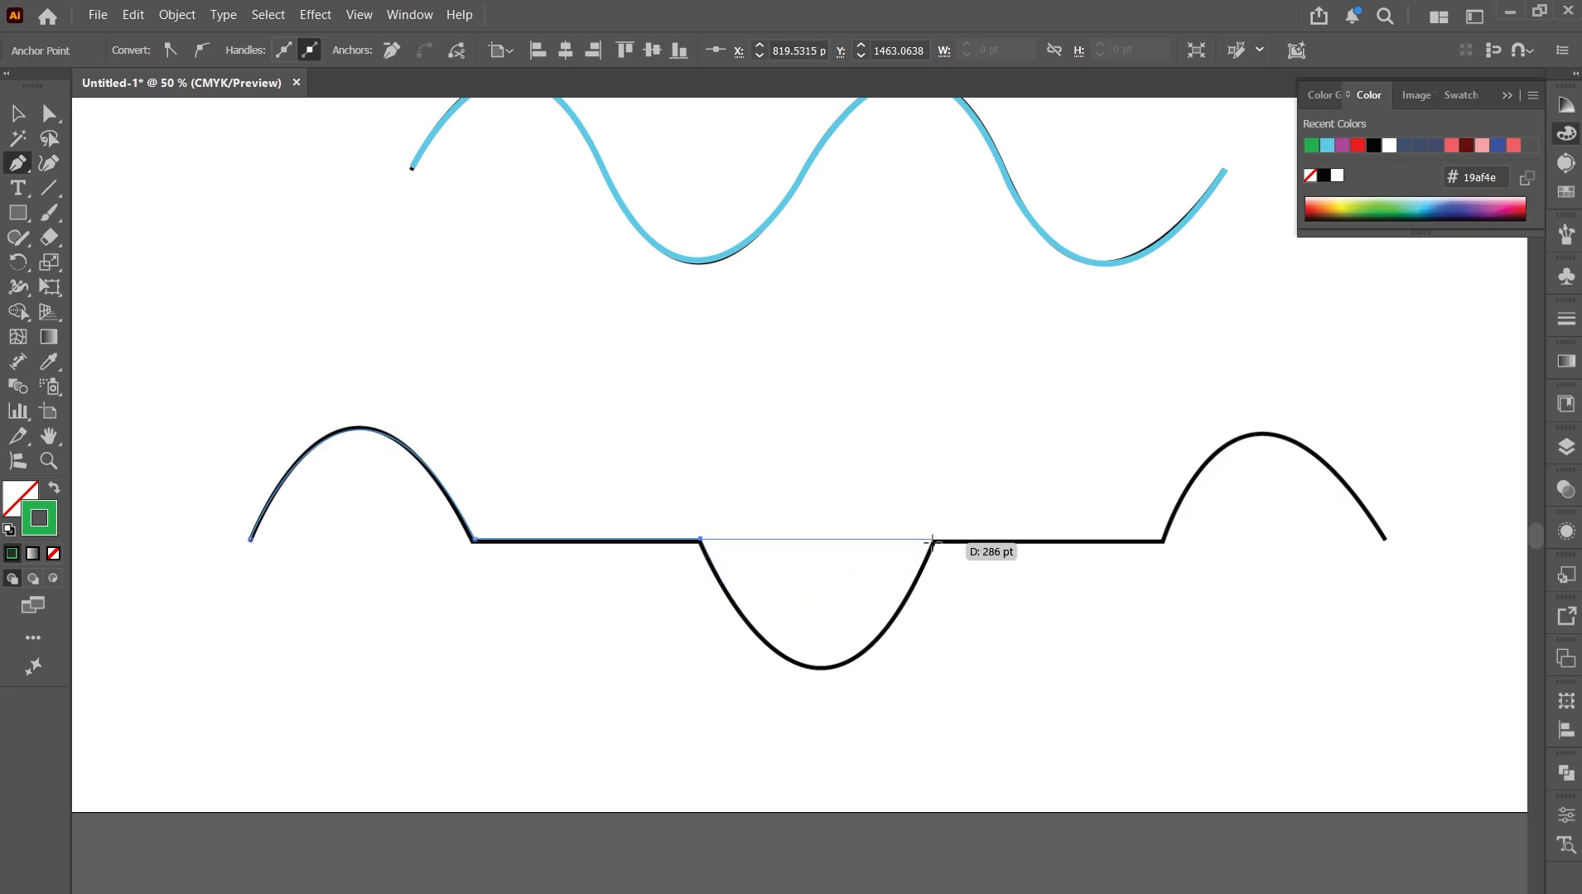
Continue the path along the trough and the second flat segment, removing the outgoing handle at the corner where the trough ends.
mouse_move(932, 543)
mouse_down()
mouse_move(936, 428)
mouse_move(1032, 341)
mouse_move(1043, 251)
mouse_up()
drag(1043, 249, 1042, 249)
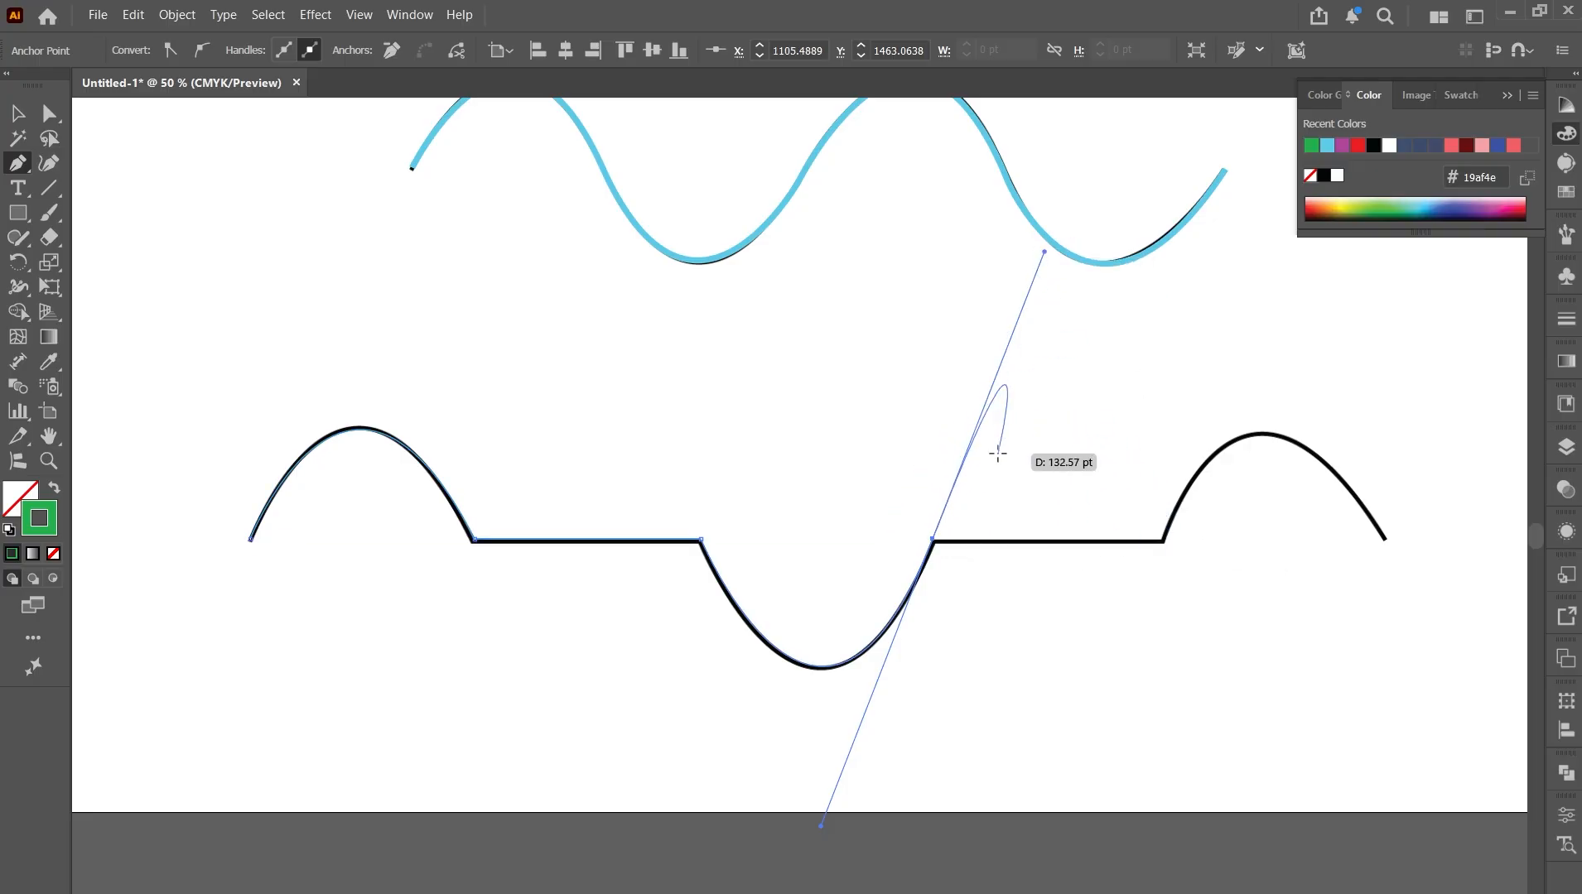
key(alt)
alt+click(933, 541)
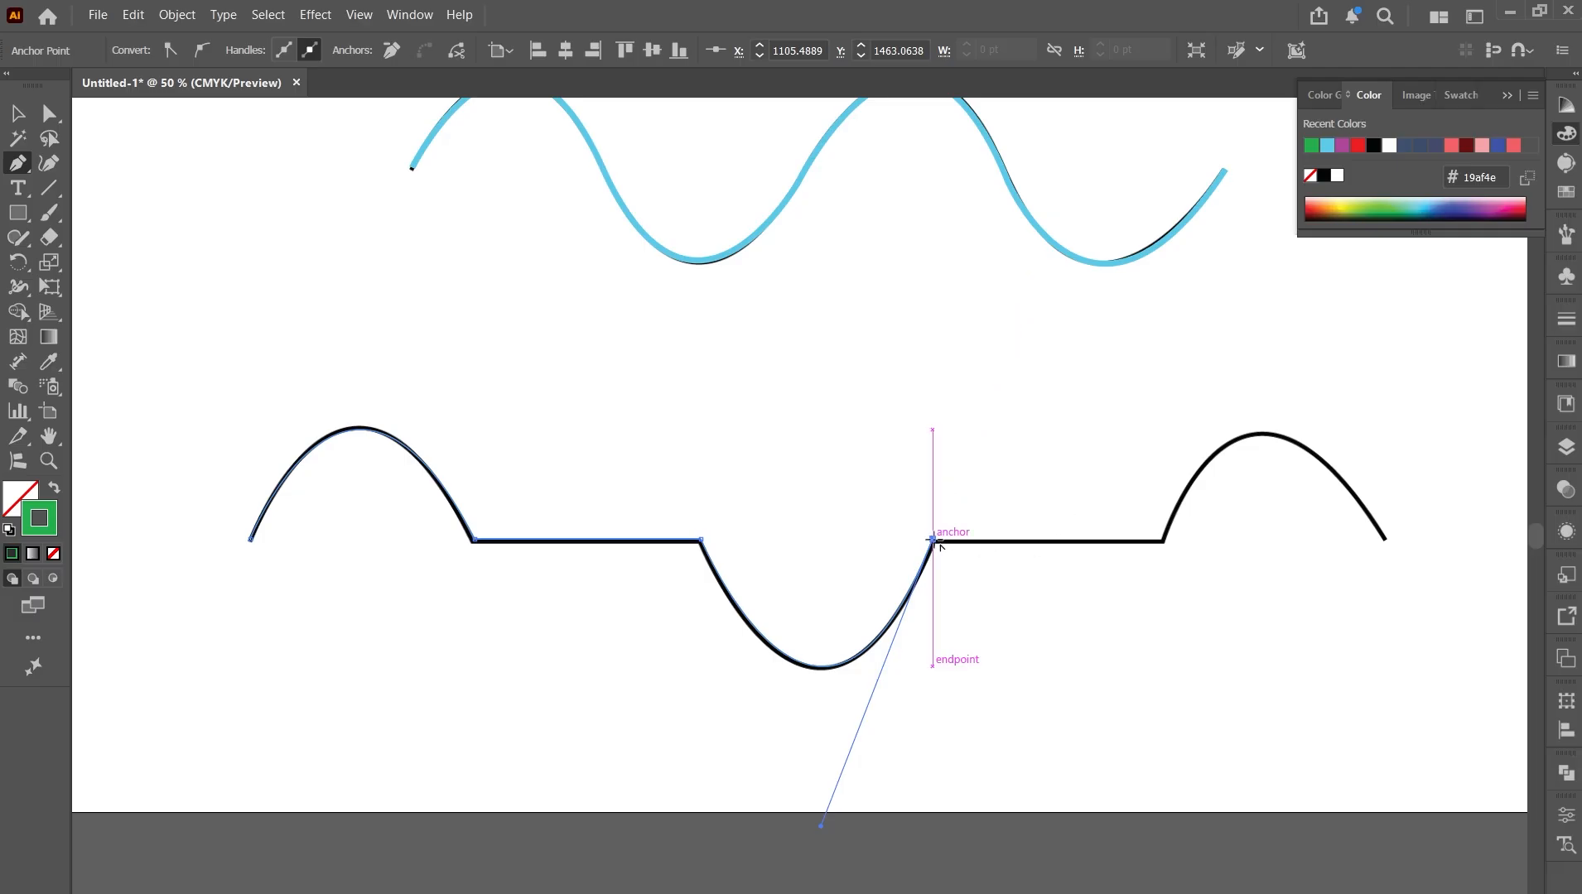
click(1163, 541)
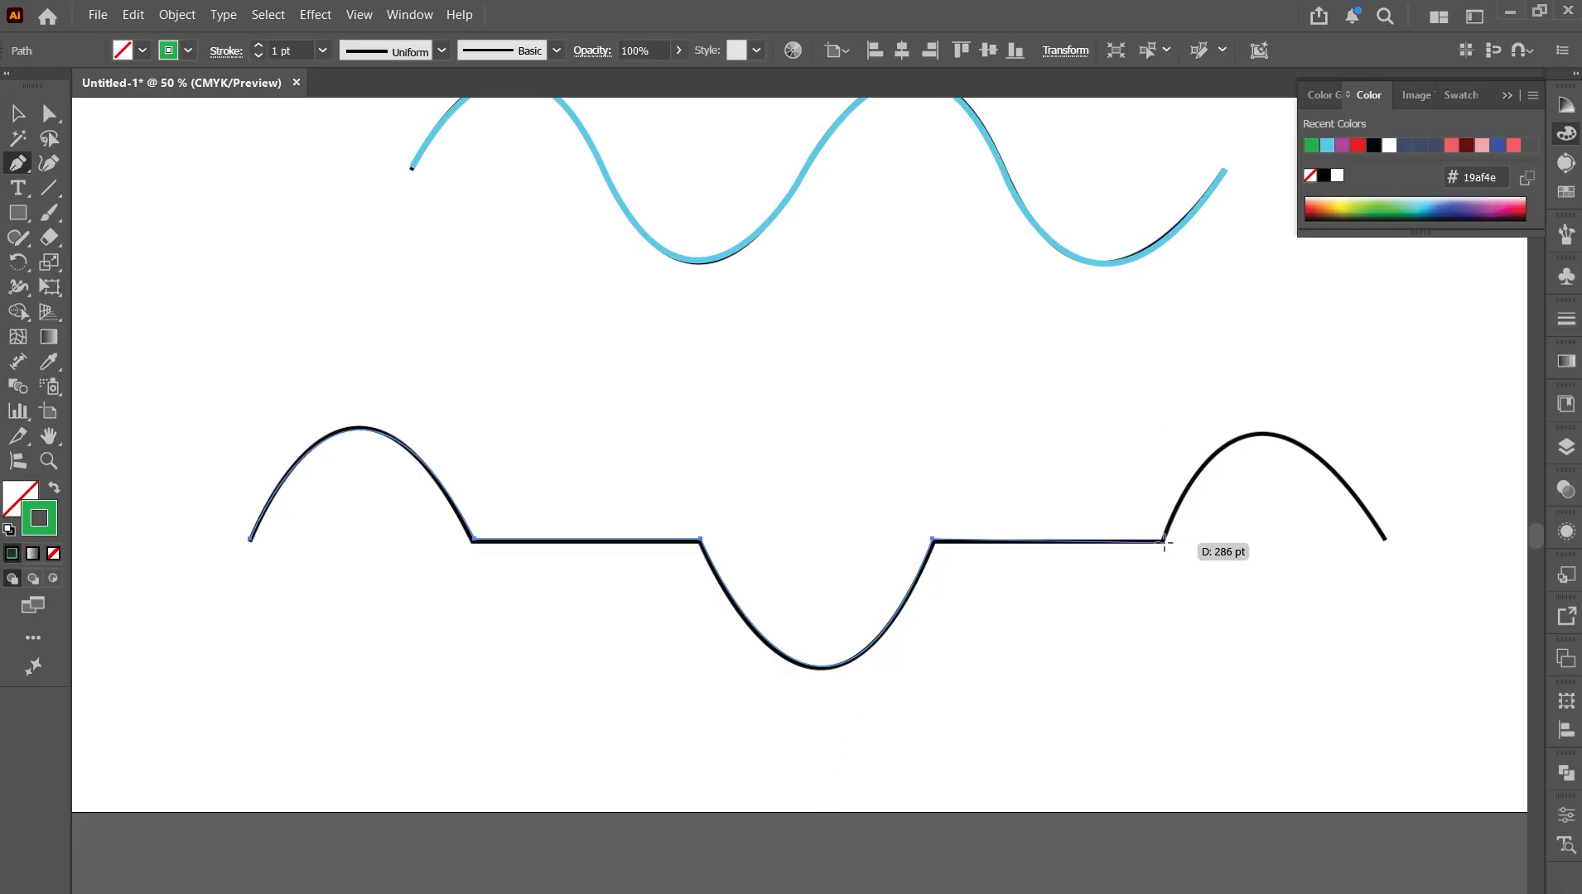
click(1163, 541)
Trace the final arch with one curved segment and end the path open at the end of the reference line.
scroll(1379, 534, right, 2)
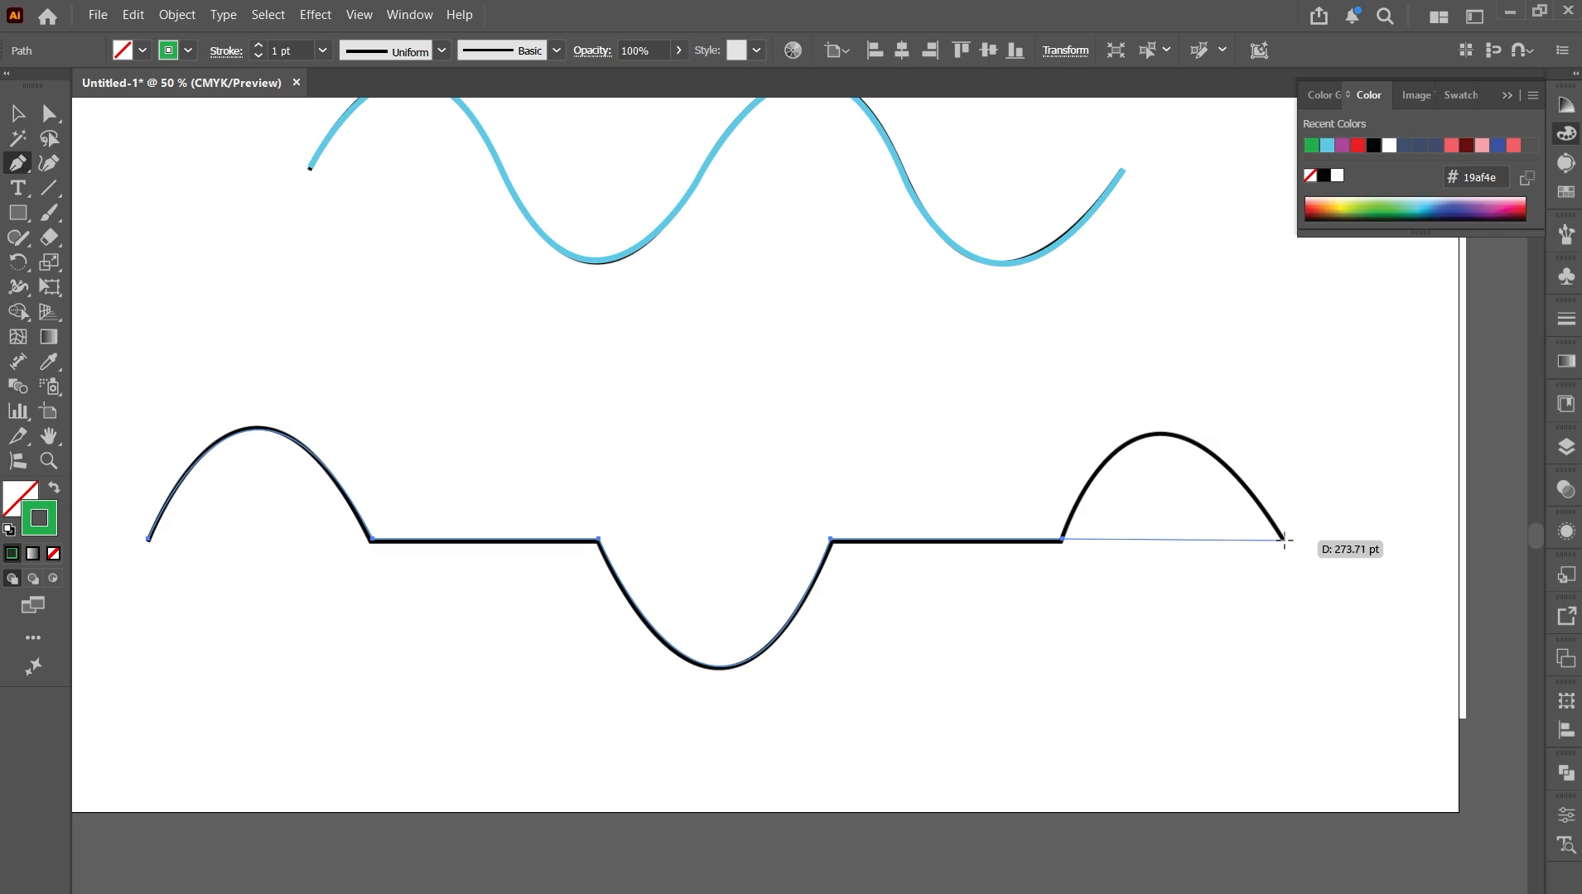
click(1283, 541)
drag(1281, 537, 1419, 775)
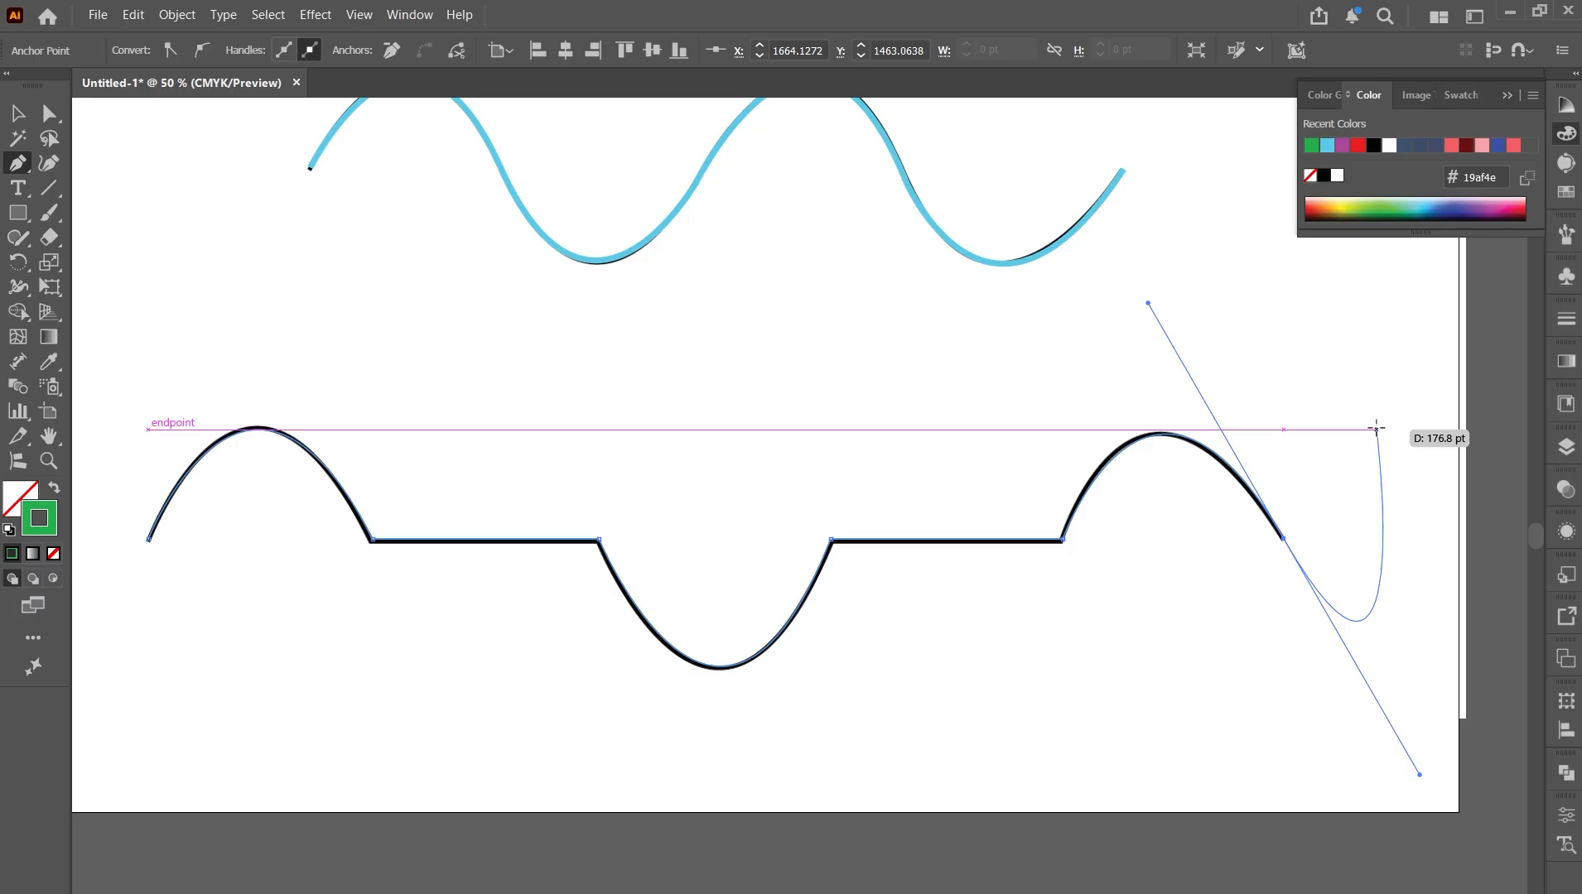
key(Escape)
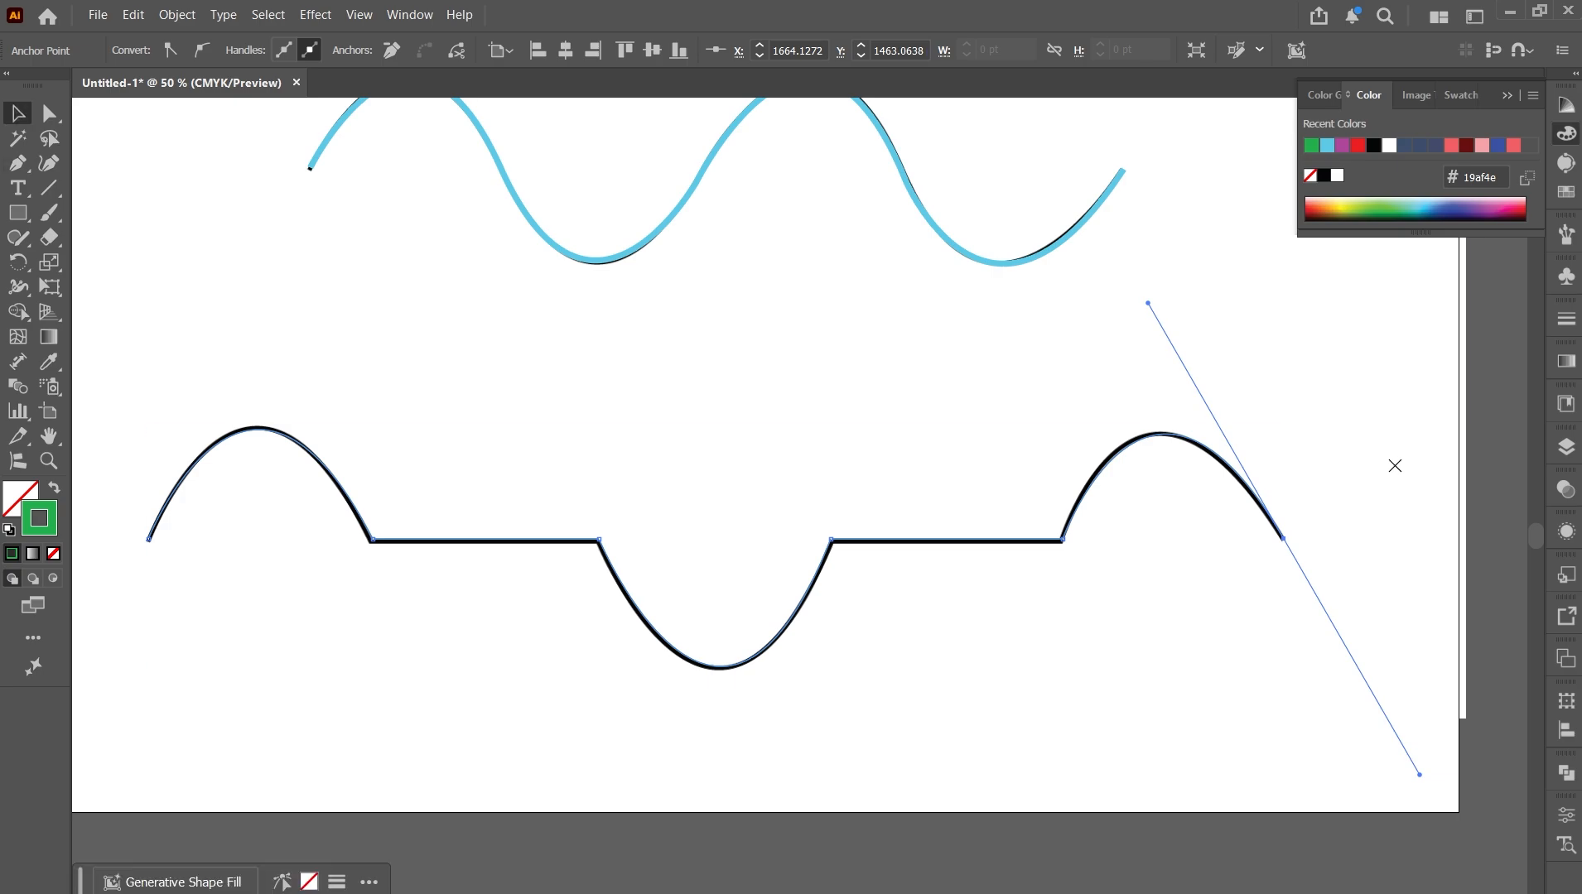
Set the stroke weight of the green arch-and-flat path to 10 pt and deselect the path.
key(v)
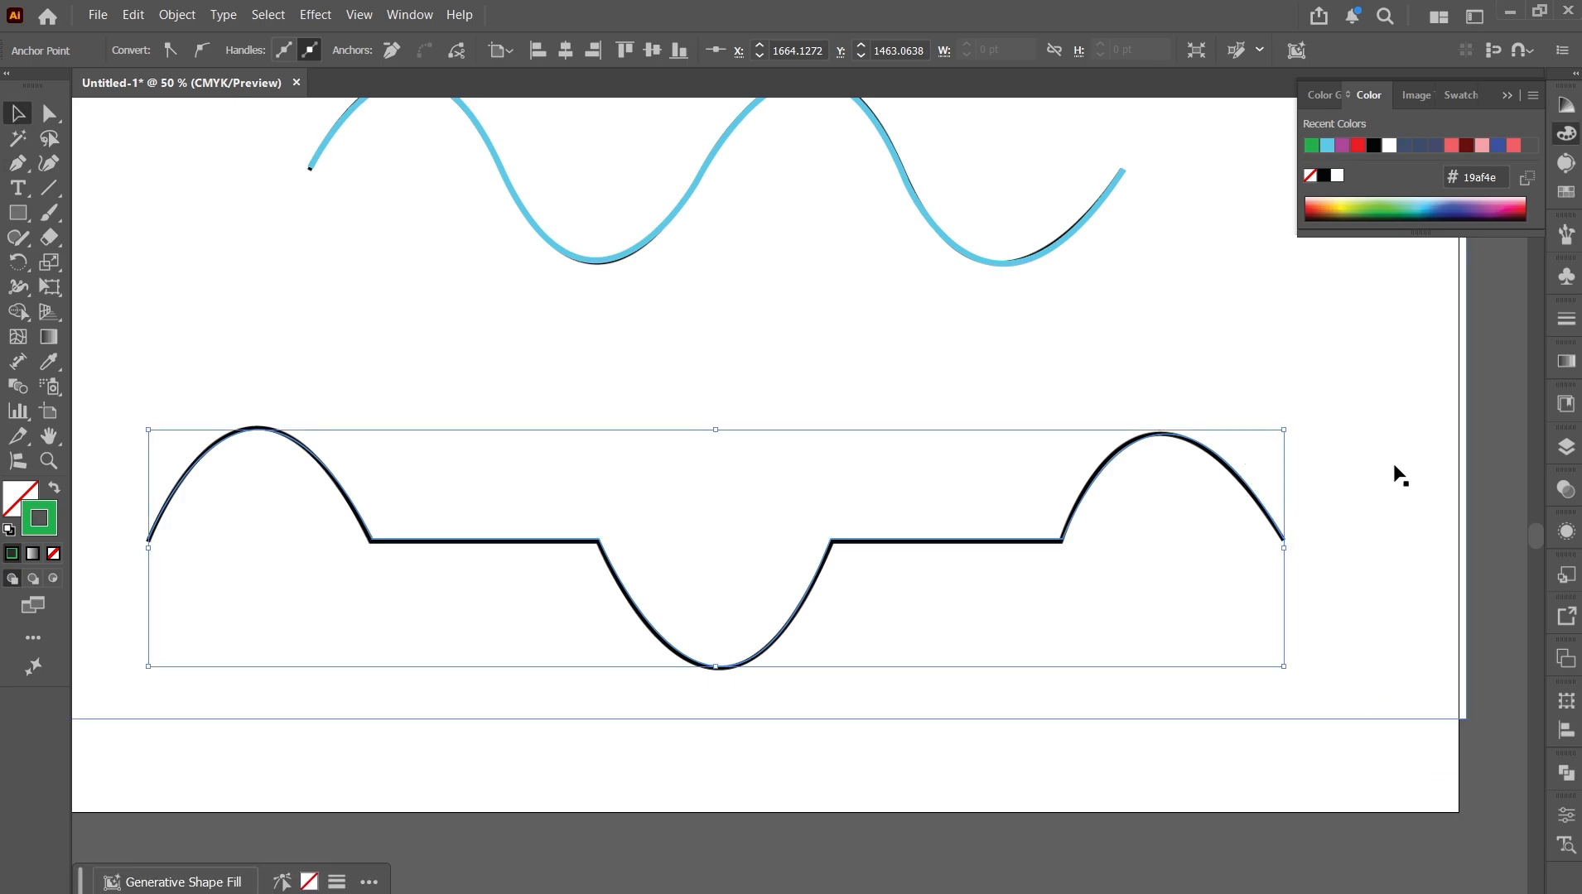
click(542, 543)
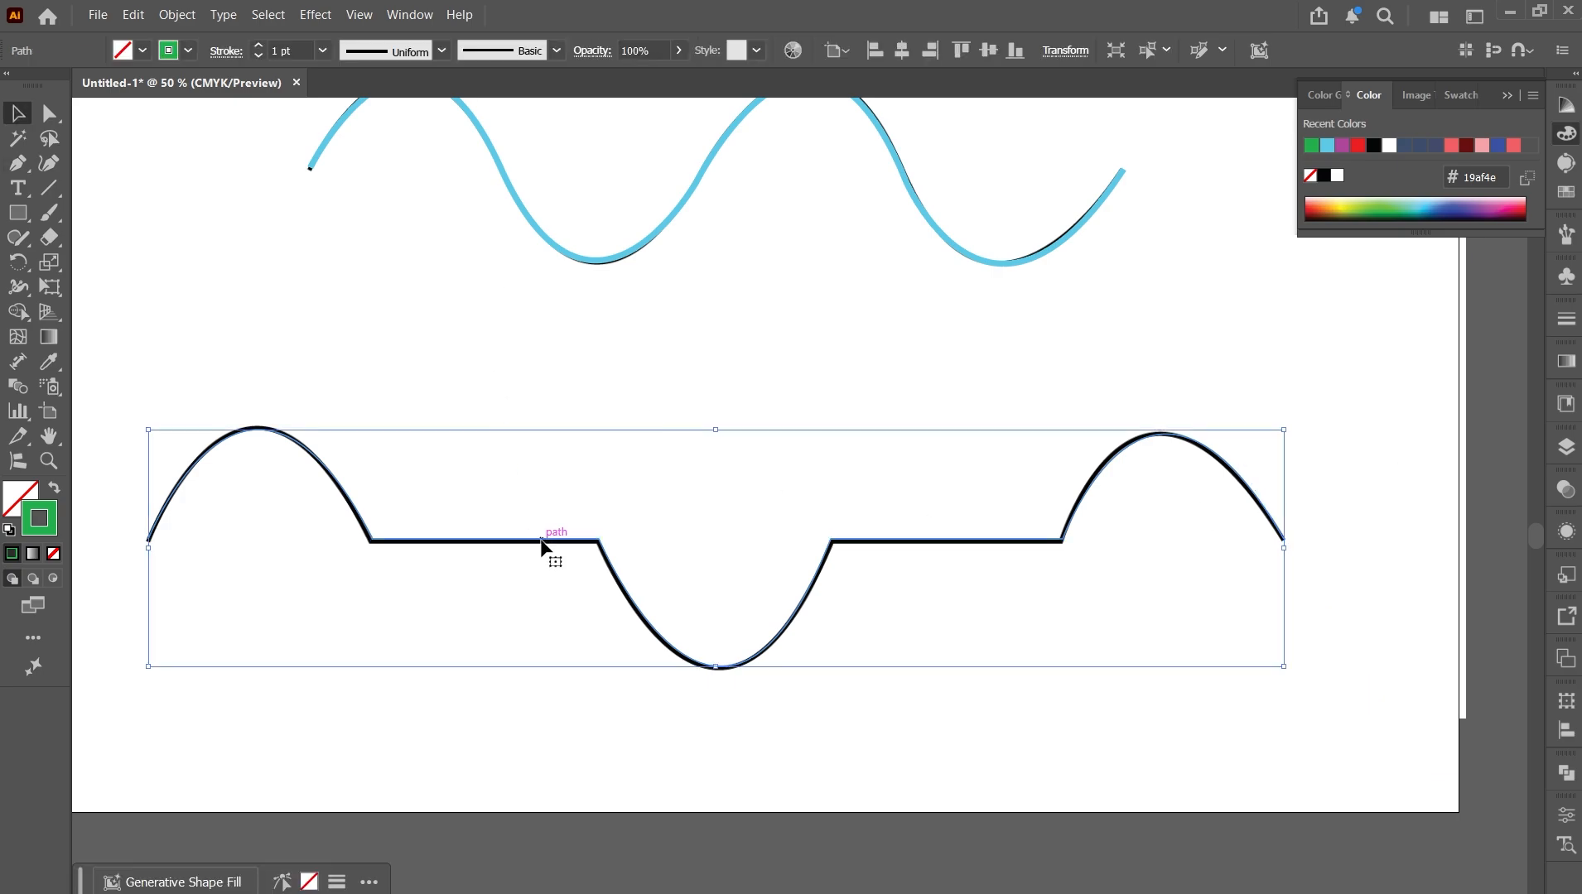
click(322, 51)
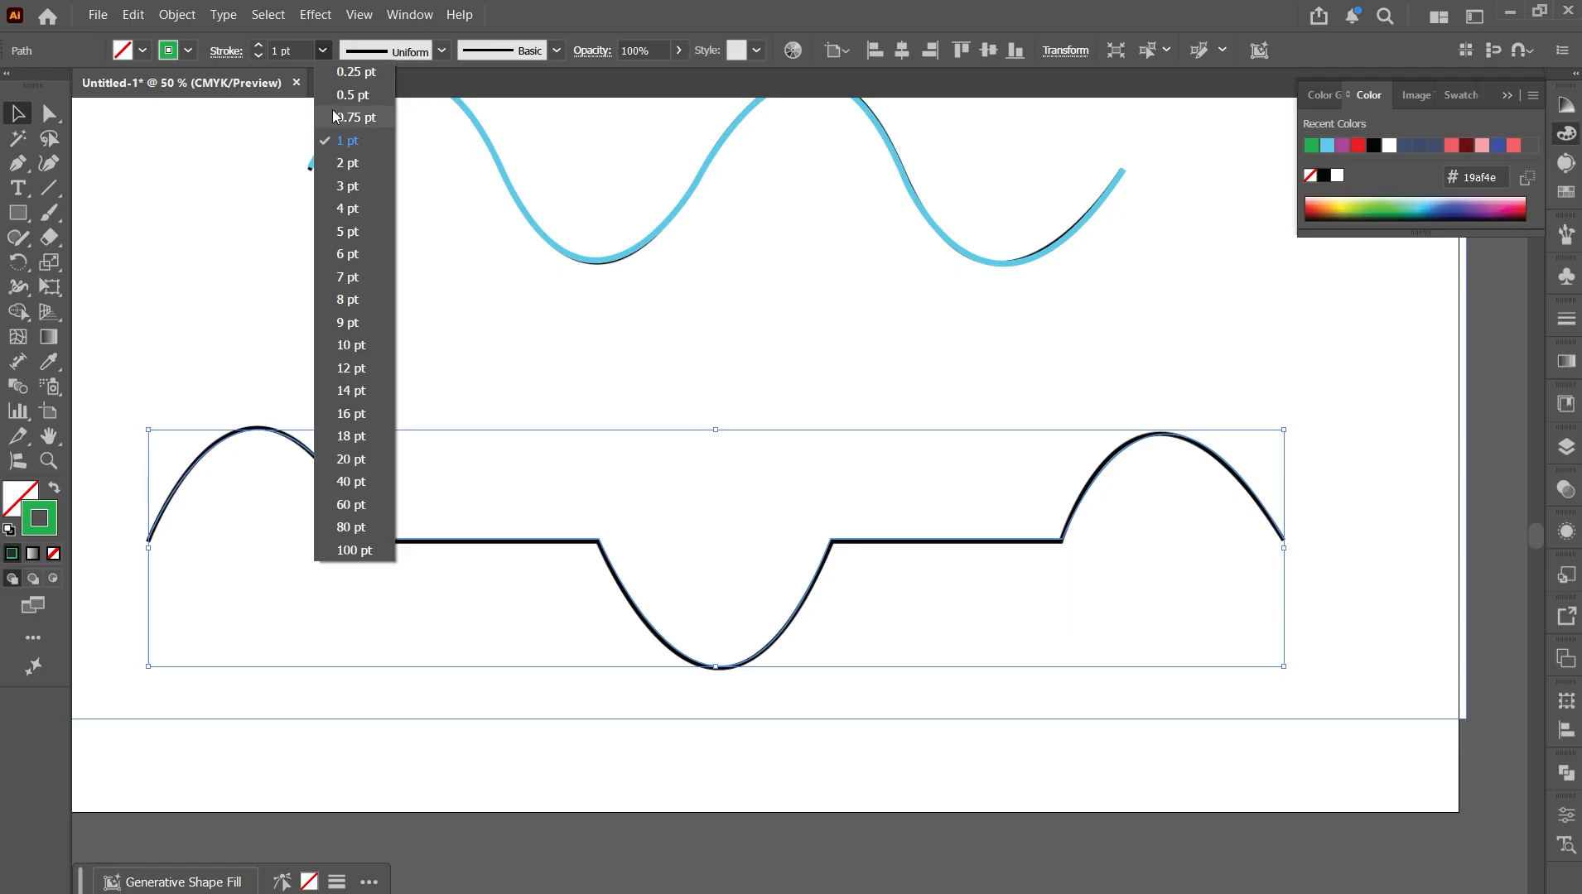
click(349, 346)
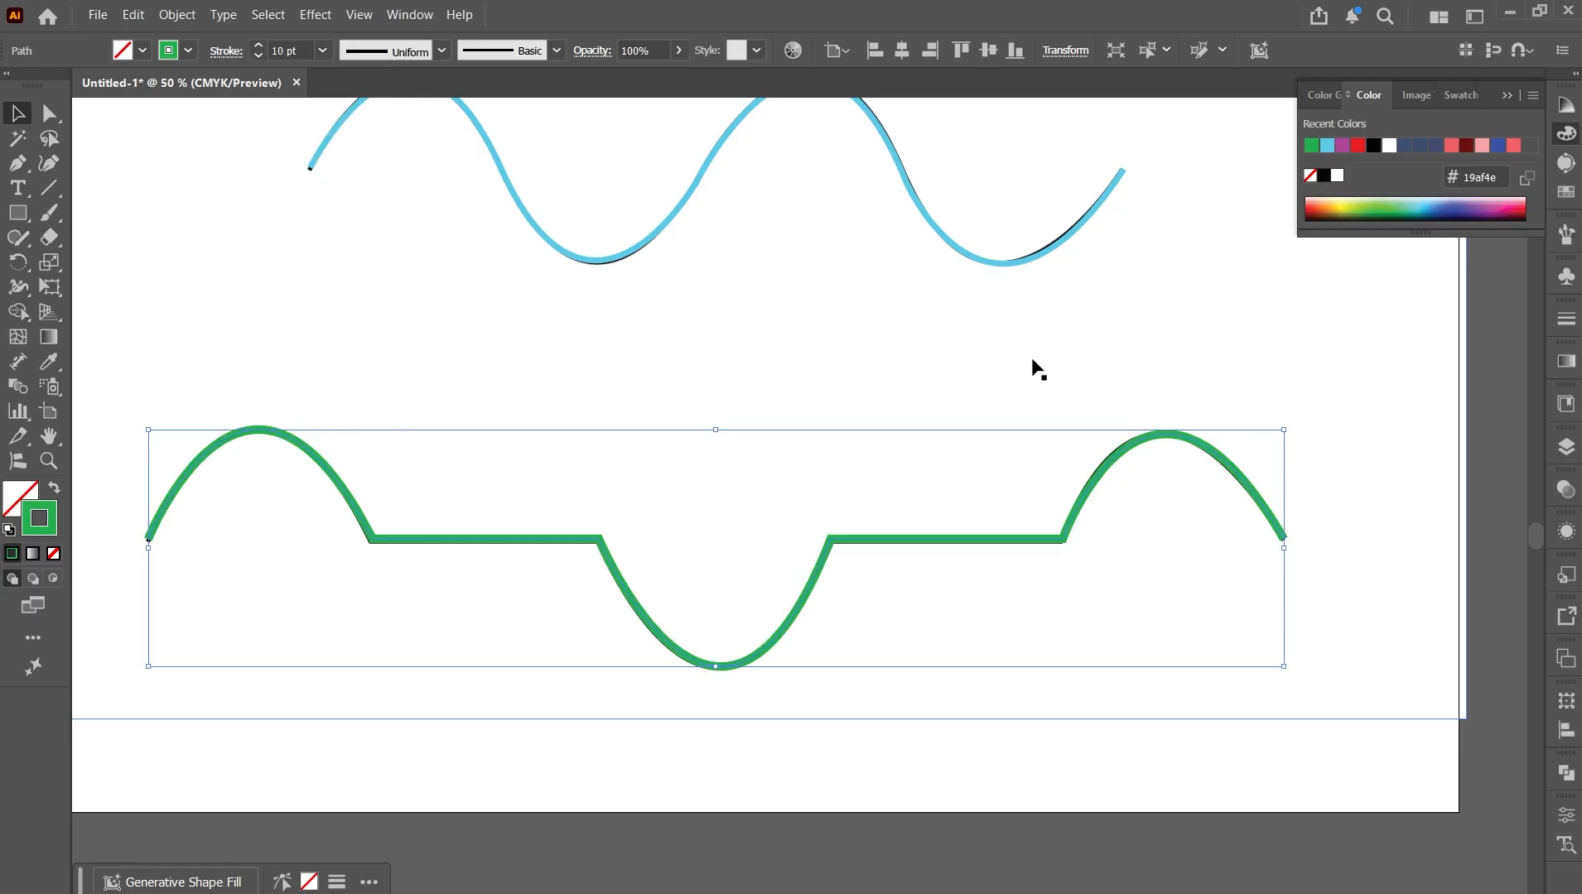
click(1208, 387)
click(1253, 759)
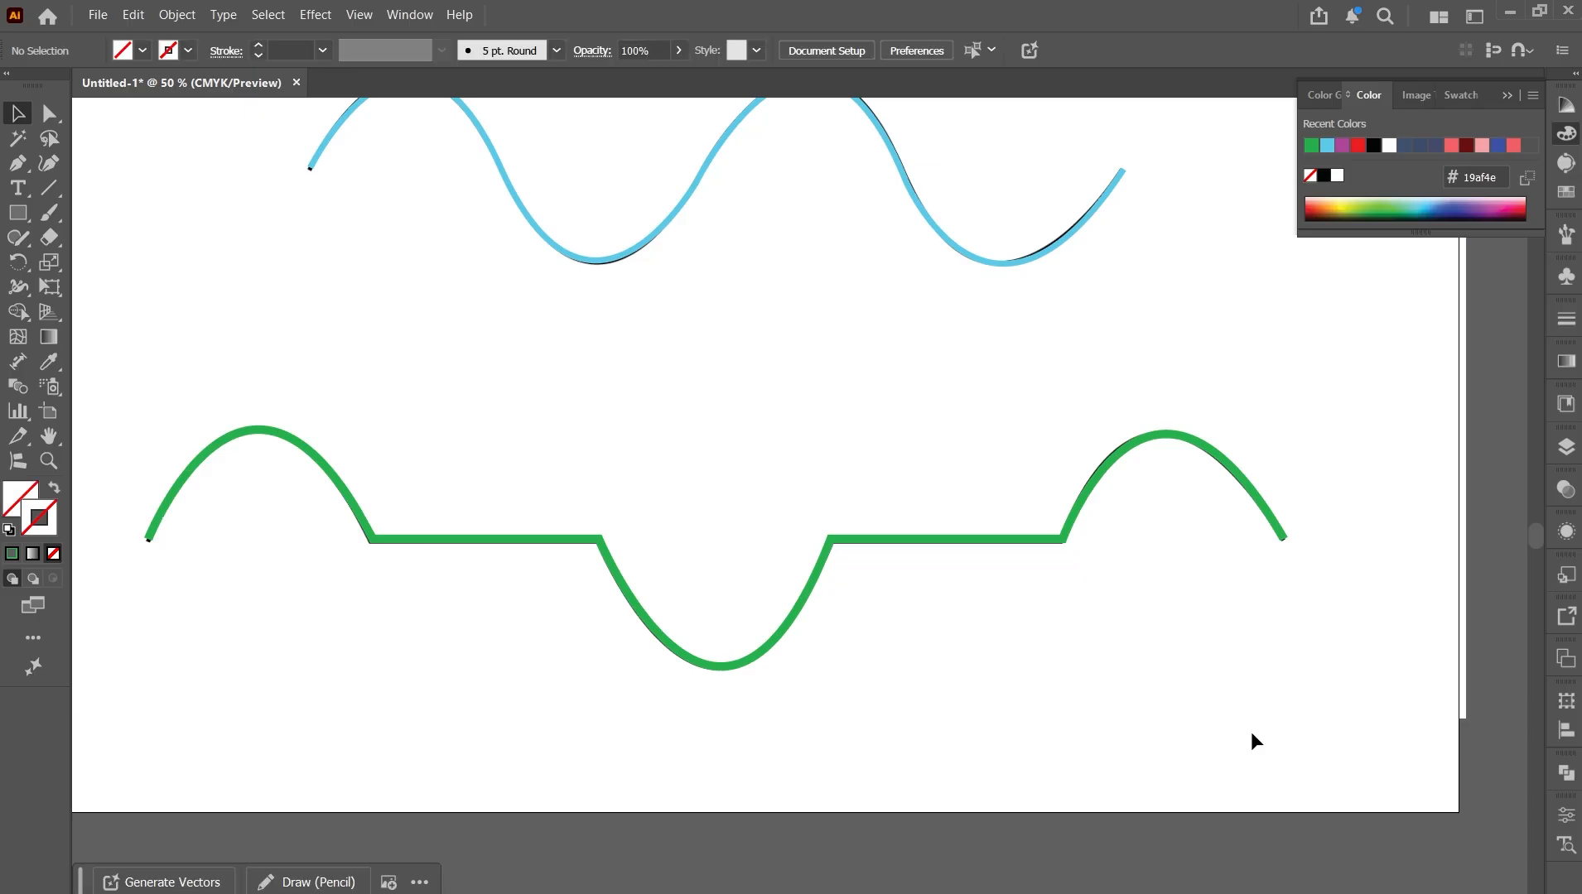
Move the embedded reference image out from under the four coloured paths and delete it.
scroll(1129, 607, down, 3)
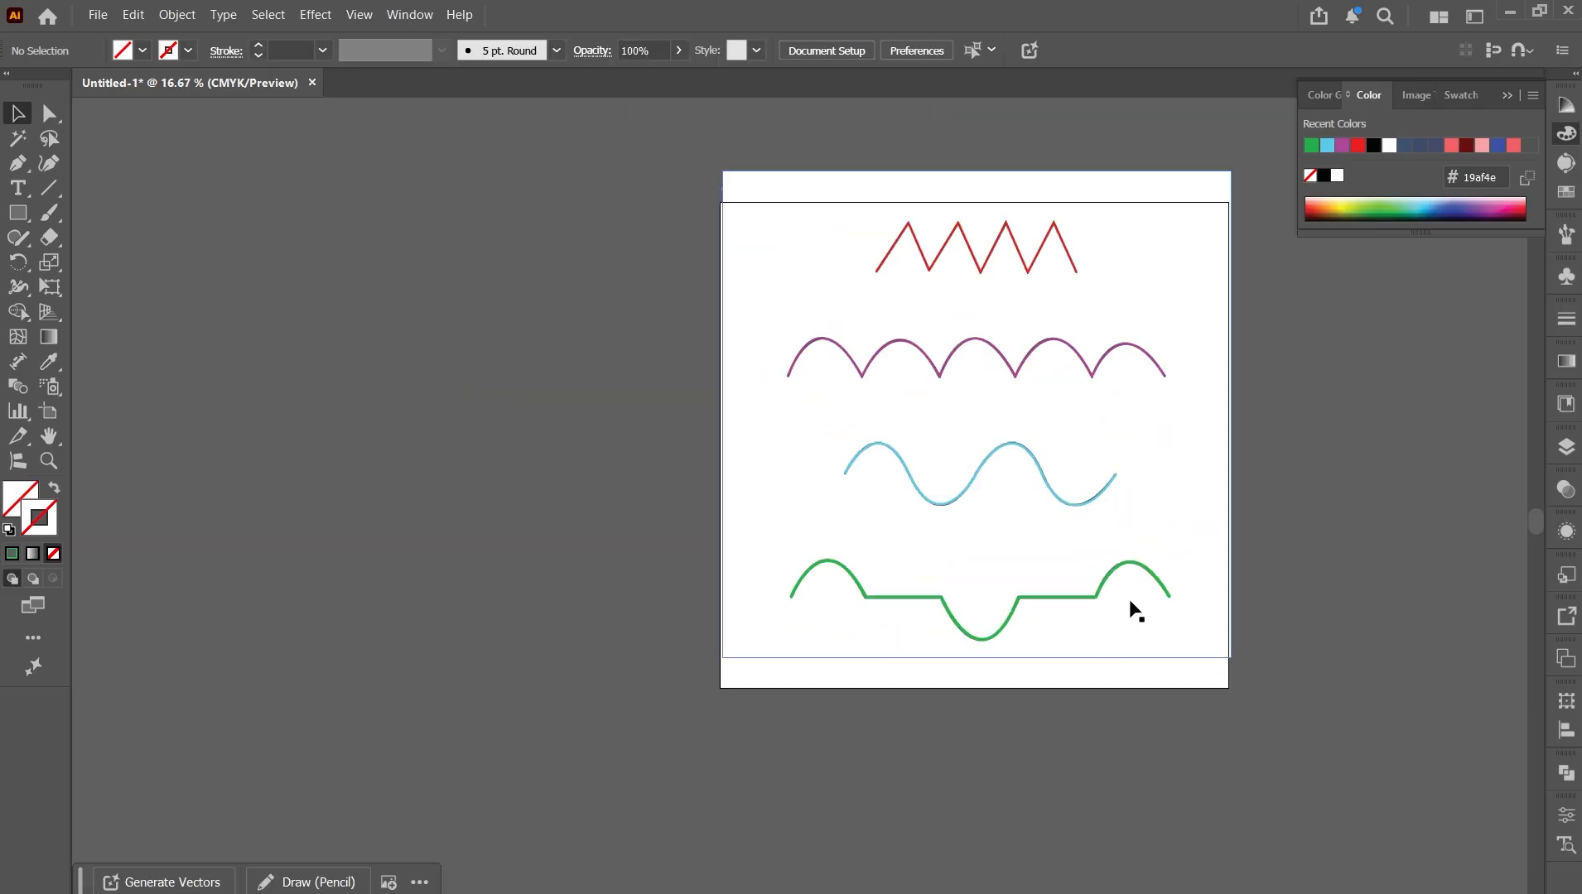
scroll(1140, 600, up, 1)
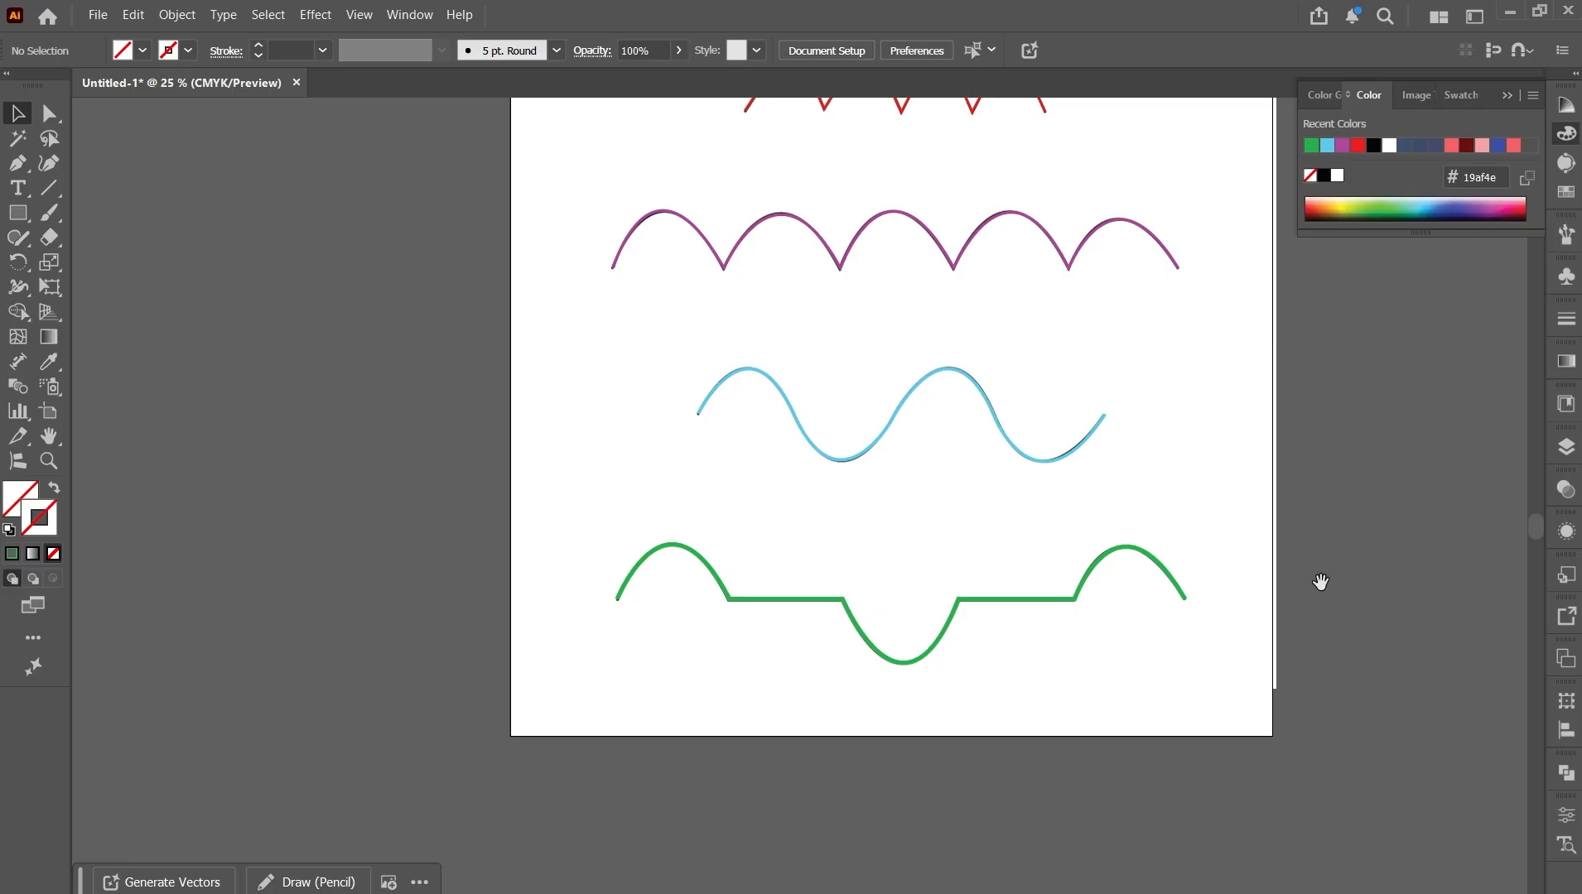
drag(1320, 582, 1214, 721)
drag(1127, 632, 1522, 677)
drag(1236, 611, 1423, 614)
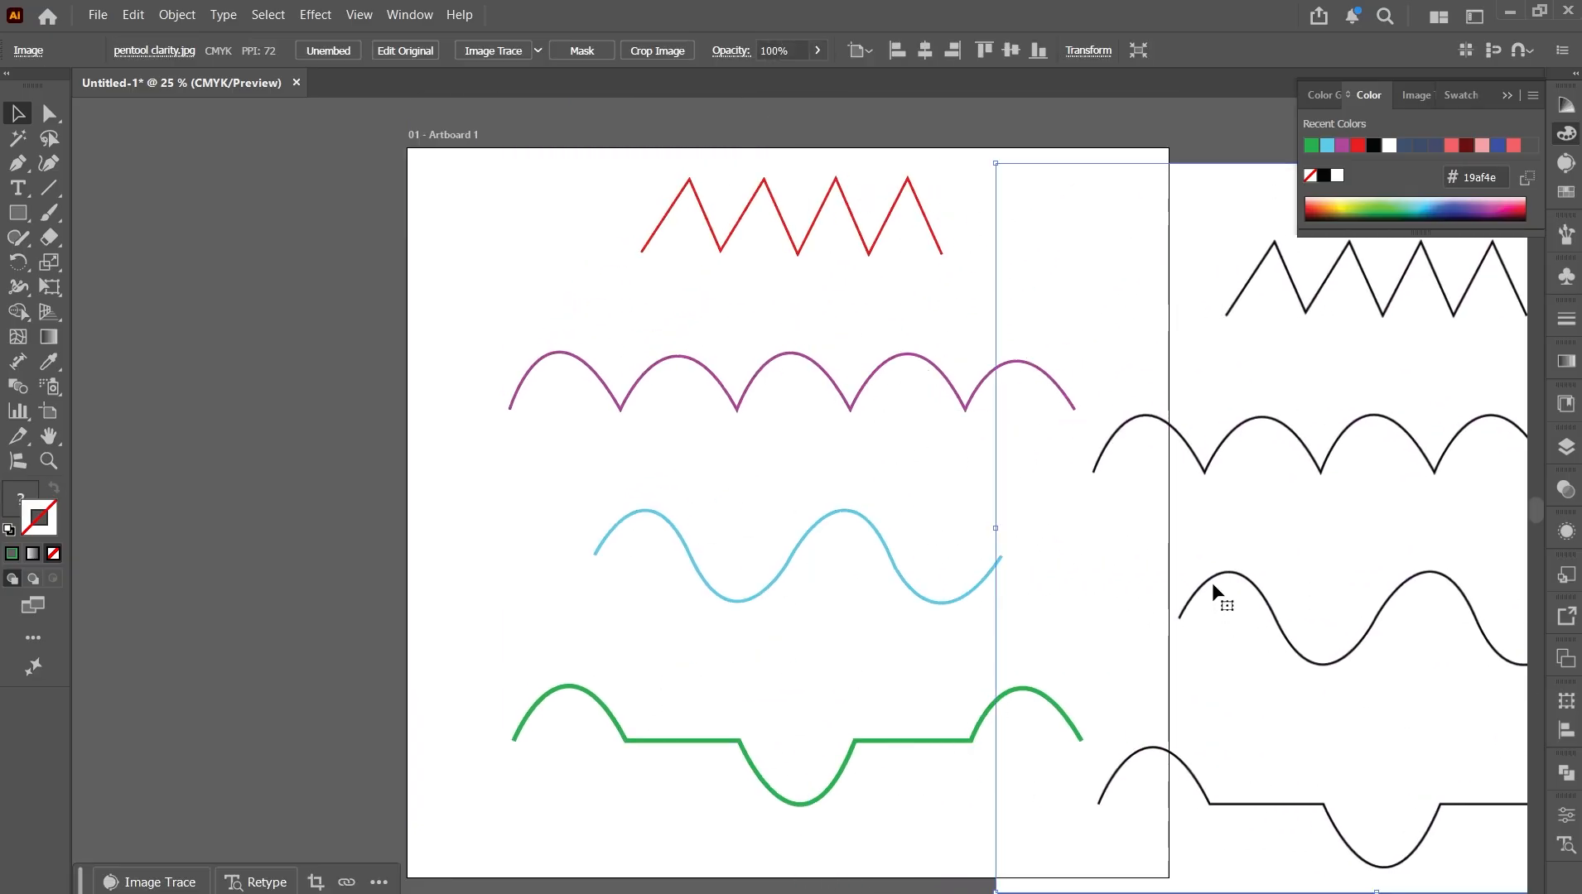
drag(1211, 582, 1315, 558)
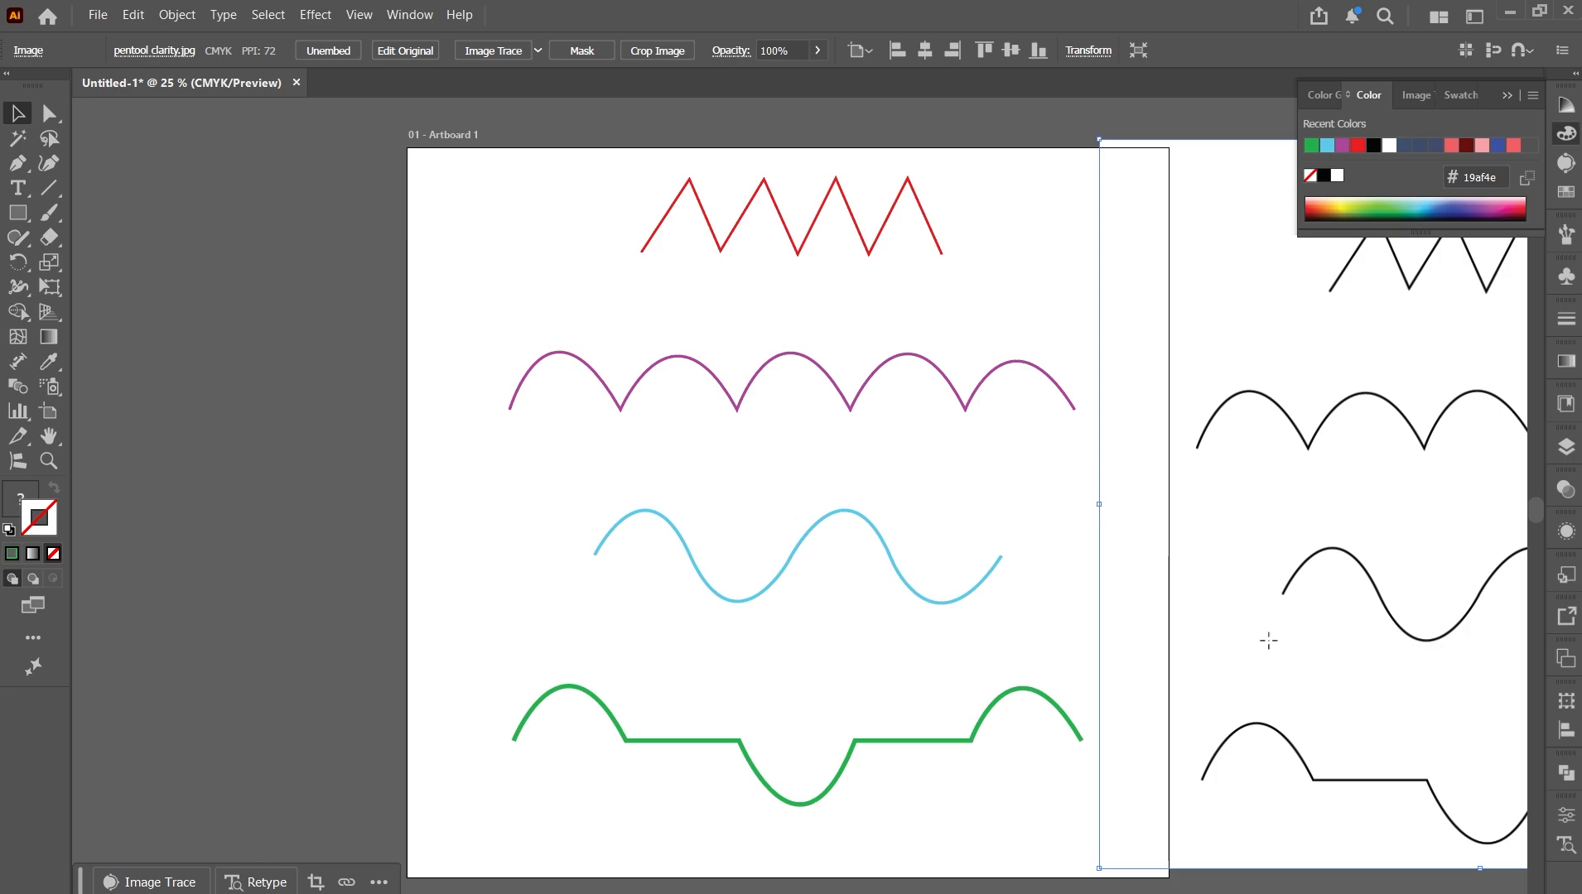
key(Delete)
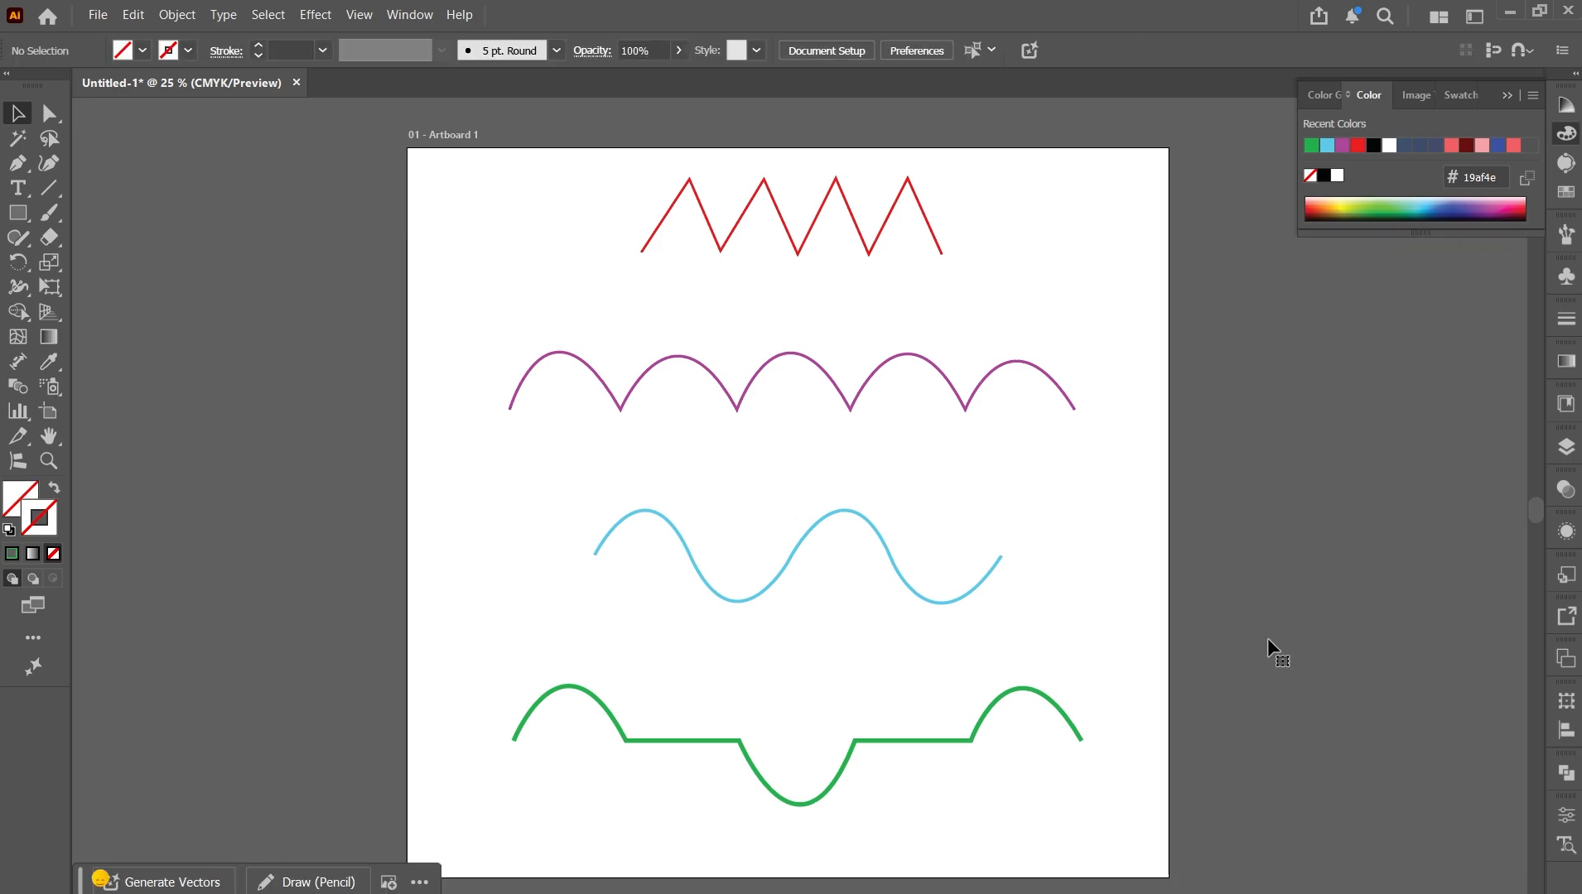